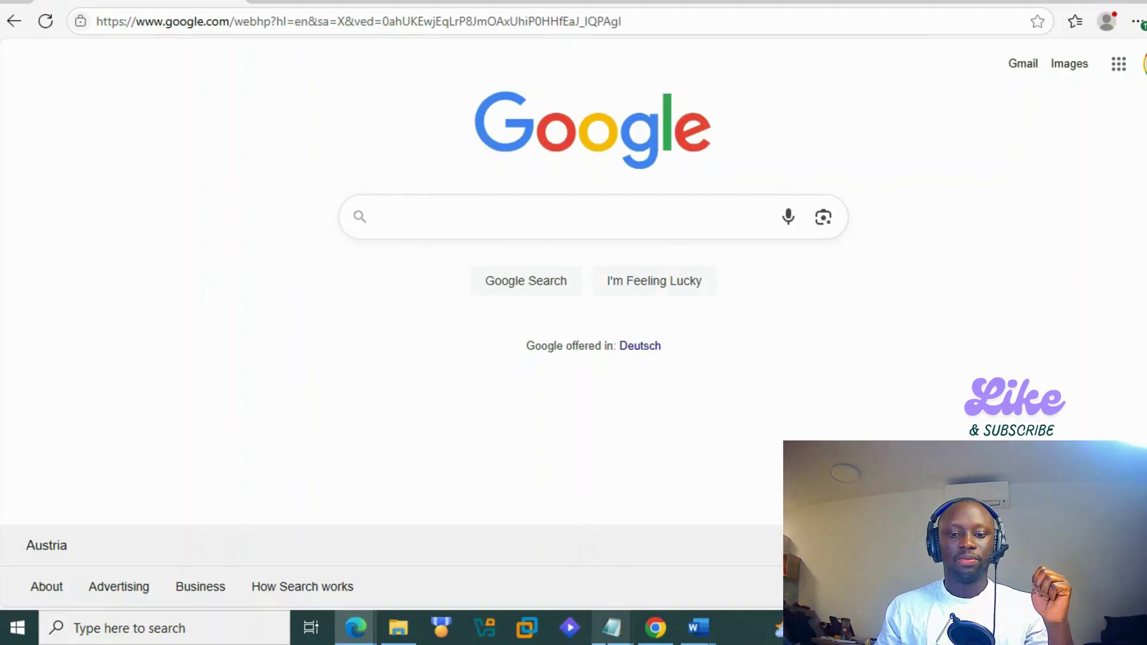
# Step: Switch to the Notepad notes and review the IP address 104.18.7.90 and the lookup websites listed beneath it
pyautogui.moveTo(612, 627)
pyautogui.click(513, 535)
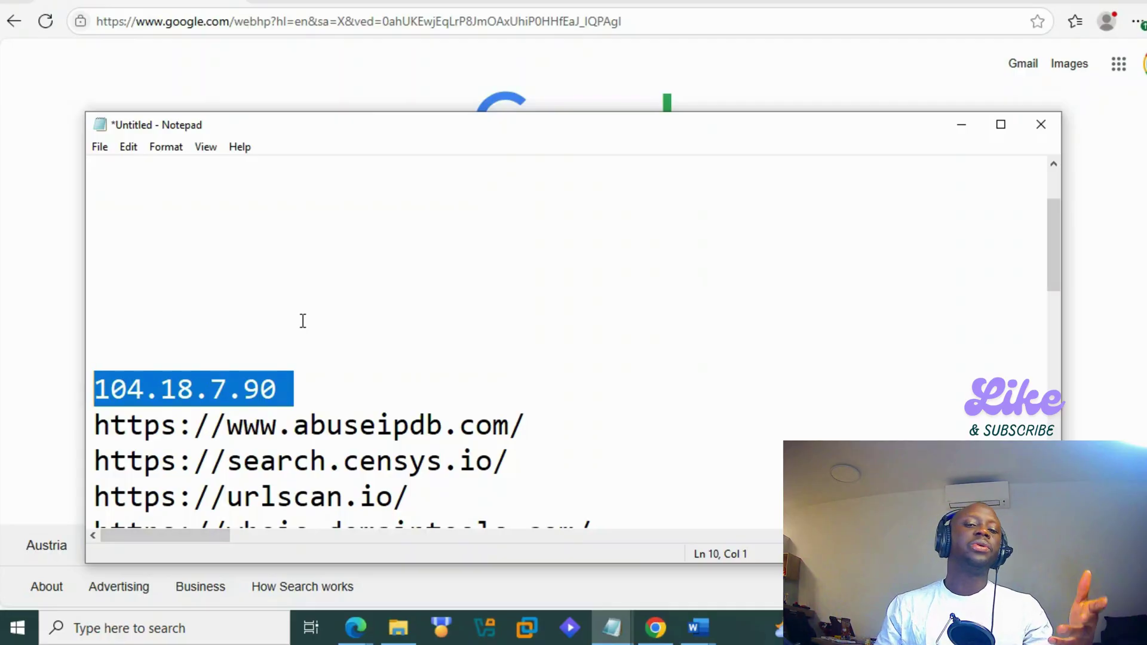
pyautogui.scroll(-3, 304, 323)
pyautogui.scroll(1, 413, 355)
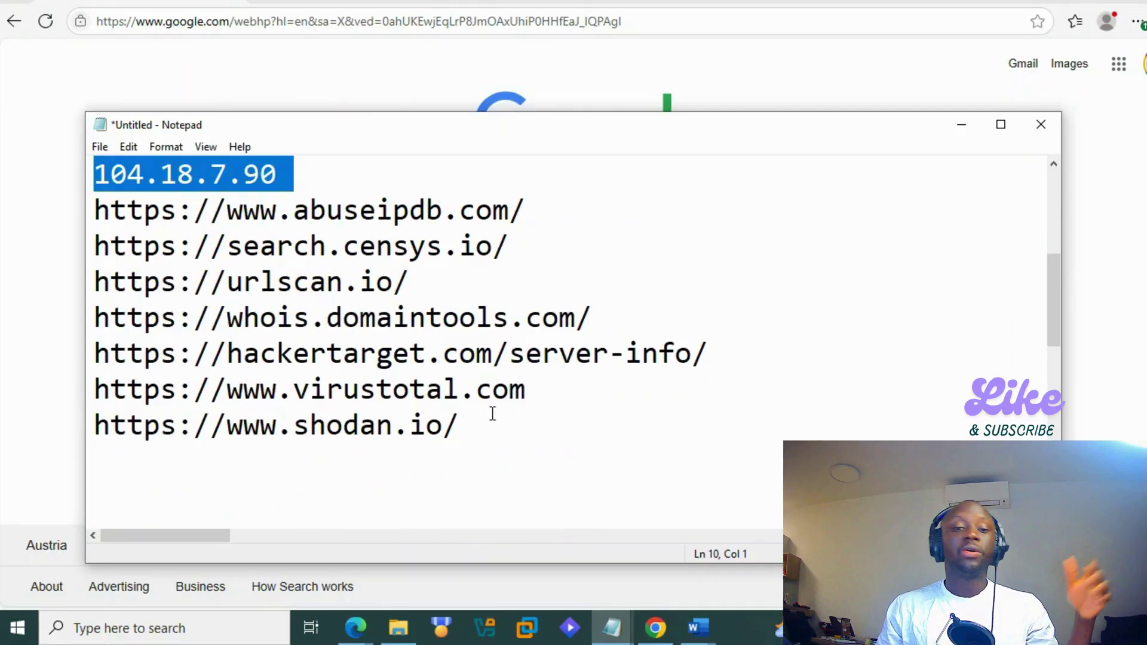
pyautogui.moveTo(193, 179); pyautogui.dragTo(478, 425)
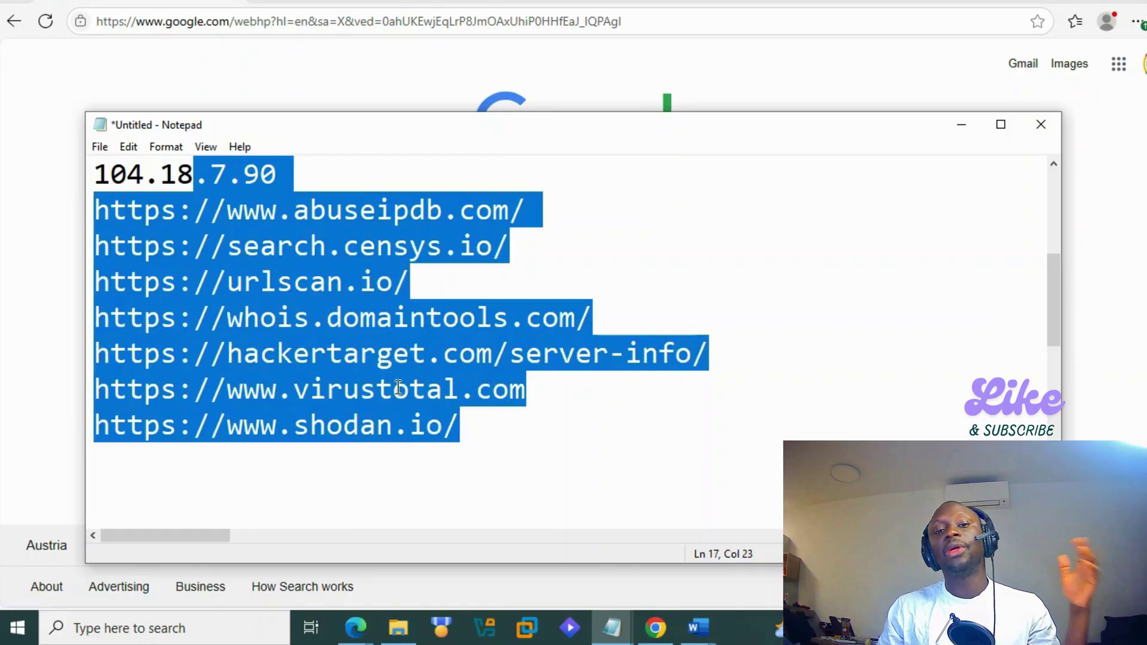
pyautogui.click(323, 262)
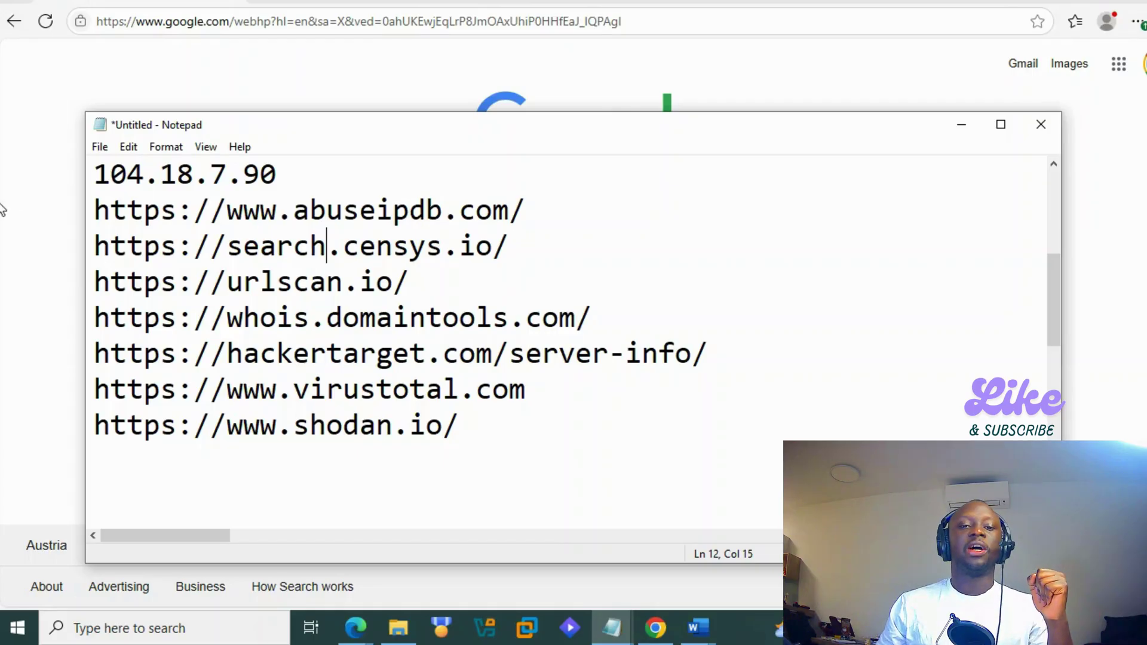
# Step: Open whois.domaintools.com using the address from the notes and run a Whois lookup for 104.18.7.90
pyautogui.click(281, 178)
pyautogui.moveTo(281, 178); pyautogui.dragTo(100, 164)
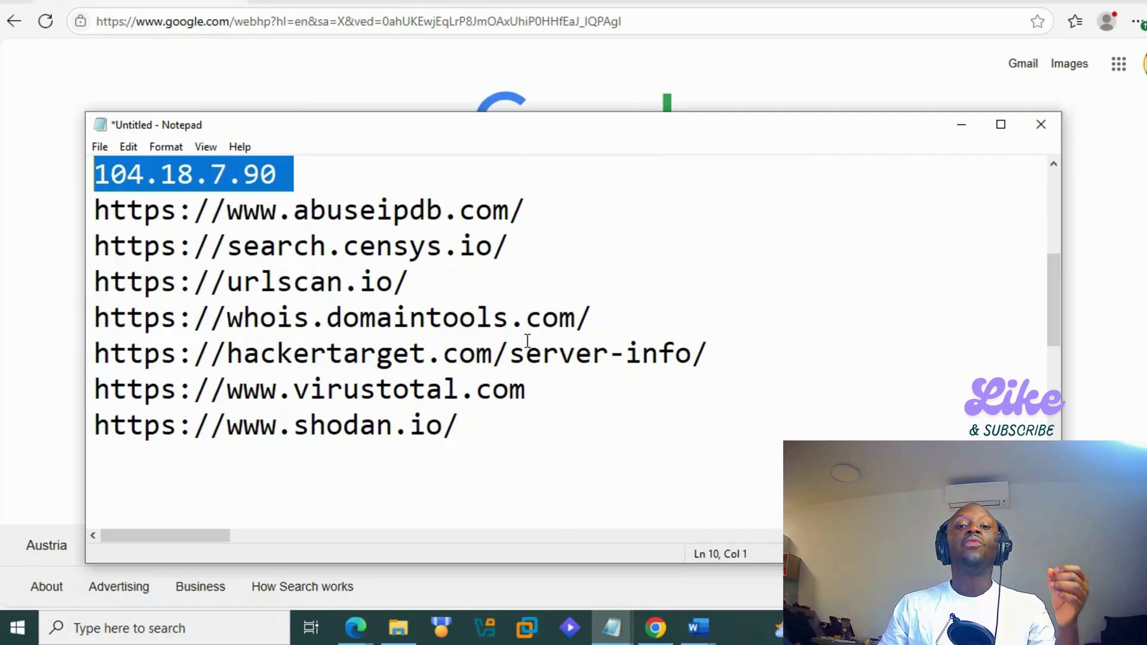
pyautogui.moveTo(595, 316); pyautogui.dragTo(84, 318)
pyautogui.rightClick(422, 305)
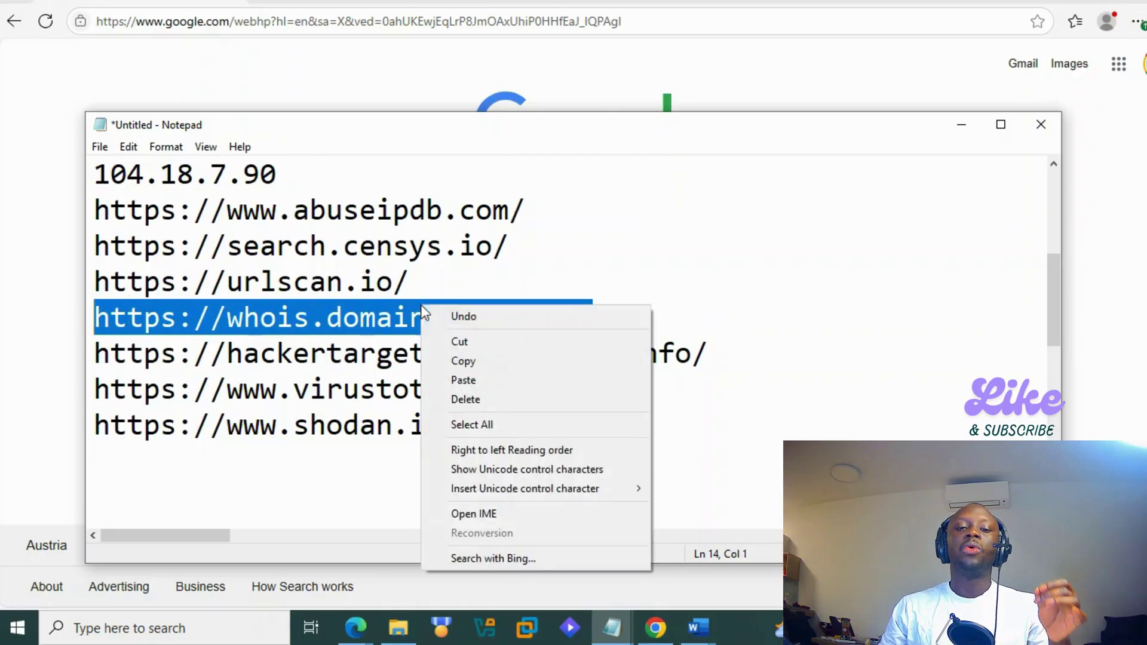
pyautogui.click(467, 361)
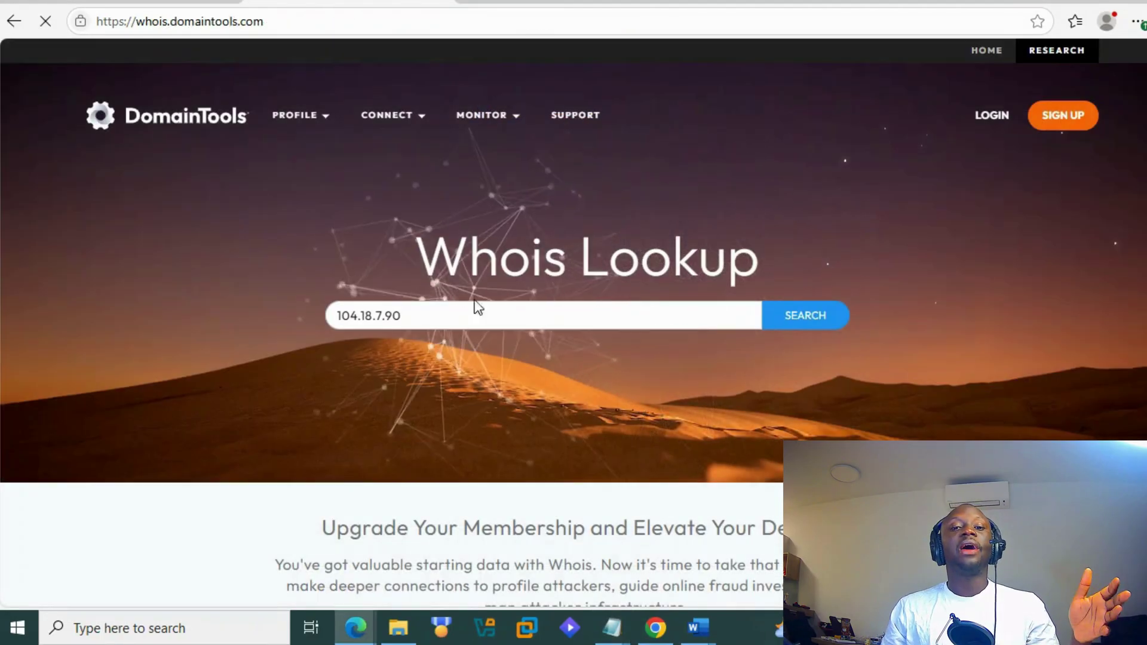
pyautogui.click(779, 317)
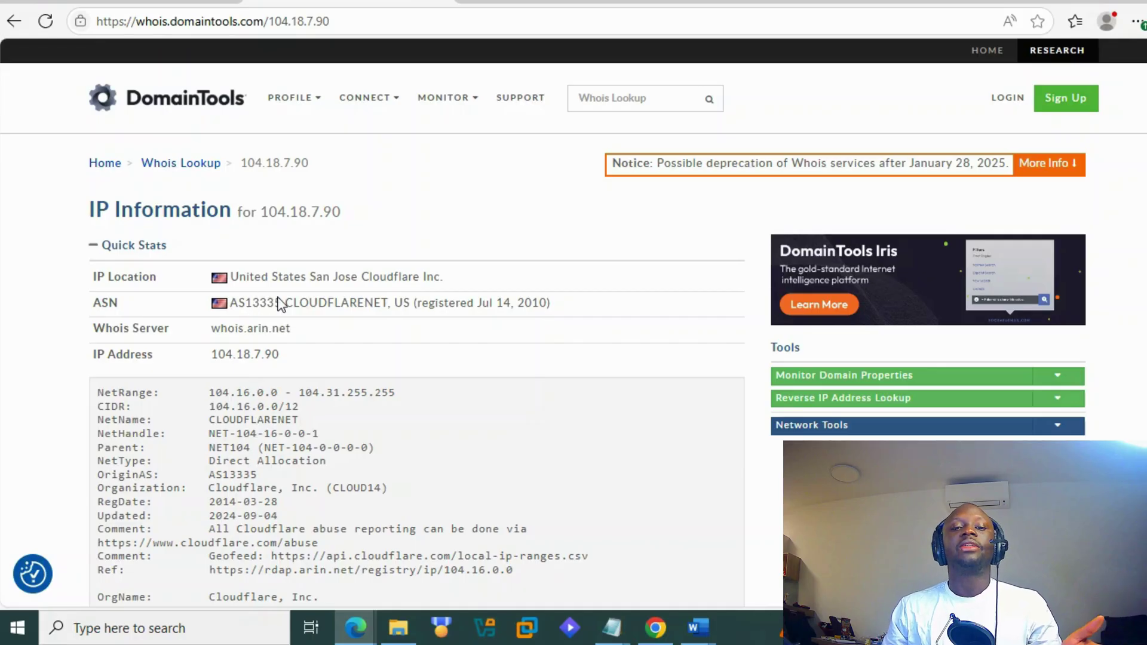
# Step: Examine the IP location, ASN, network range and organization details in the Whois record for 104.18.7.90
pyautogui.moveTo(278, 303); pyautogui.dragTo(482, 303)
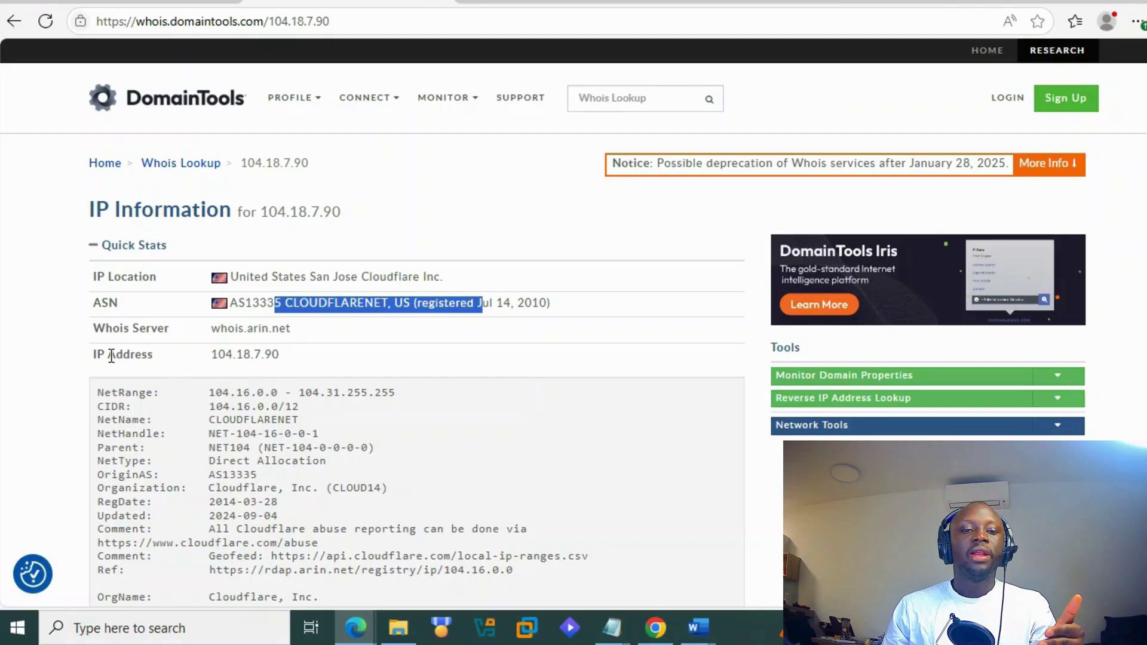
pyautogui.scroll(-1, 319, 362)
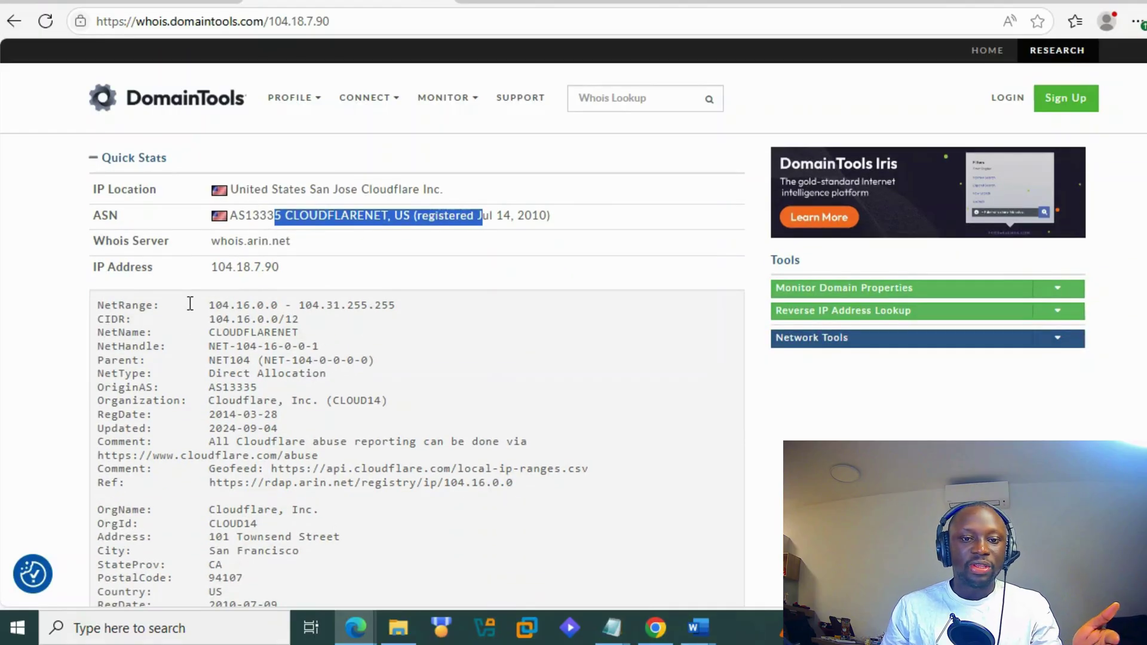
pyautogui.moveTo(187, 302); pyautogui.dragTo(378, 325)
pyautogui.click(231, 333)
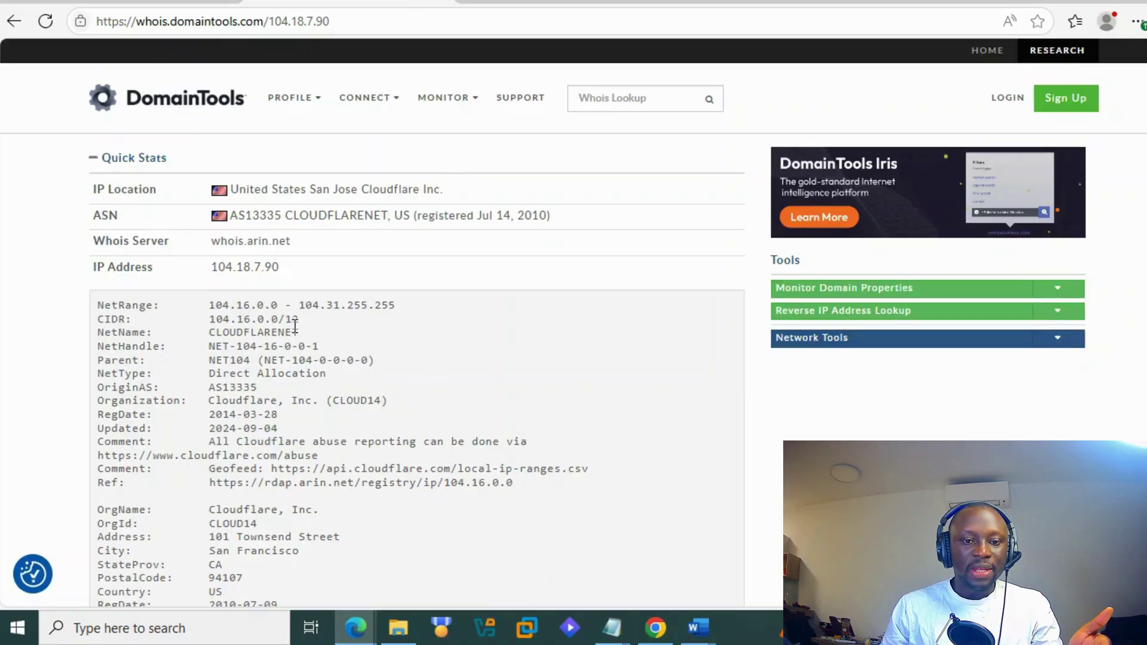
pyautogui.scroll(-1, 244, 352)
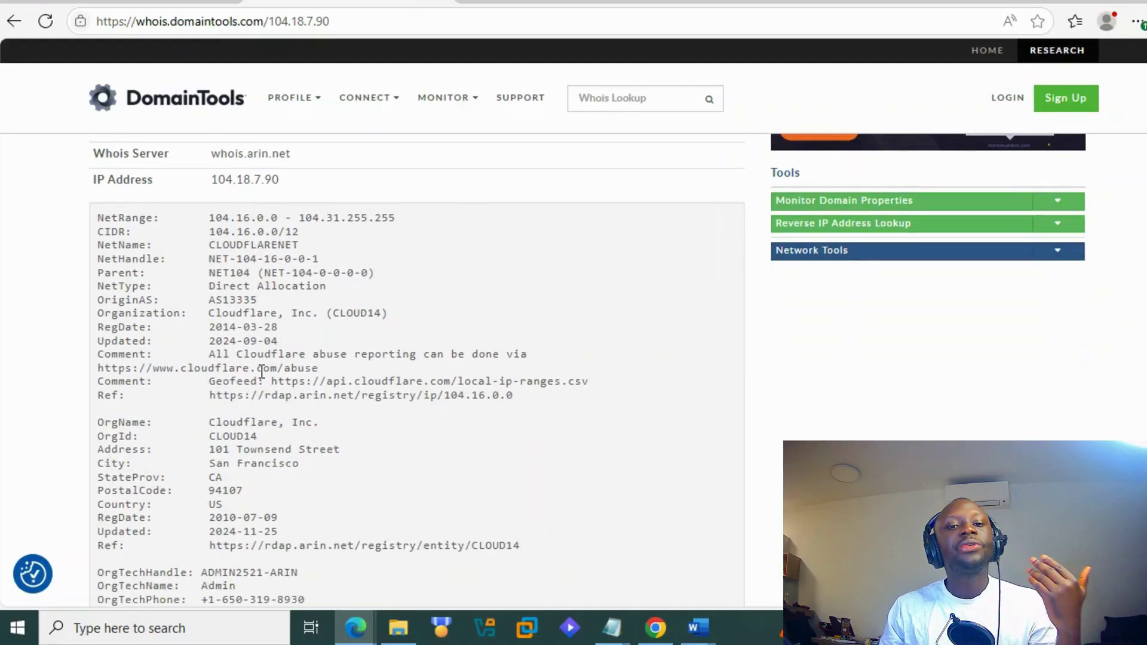
pyautogui.scroll(-1, 303, 318)
pyautogui.scroll(-2, 303, 318)
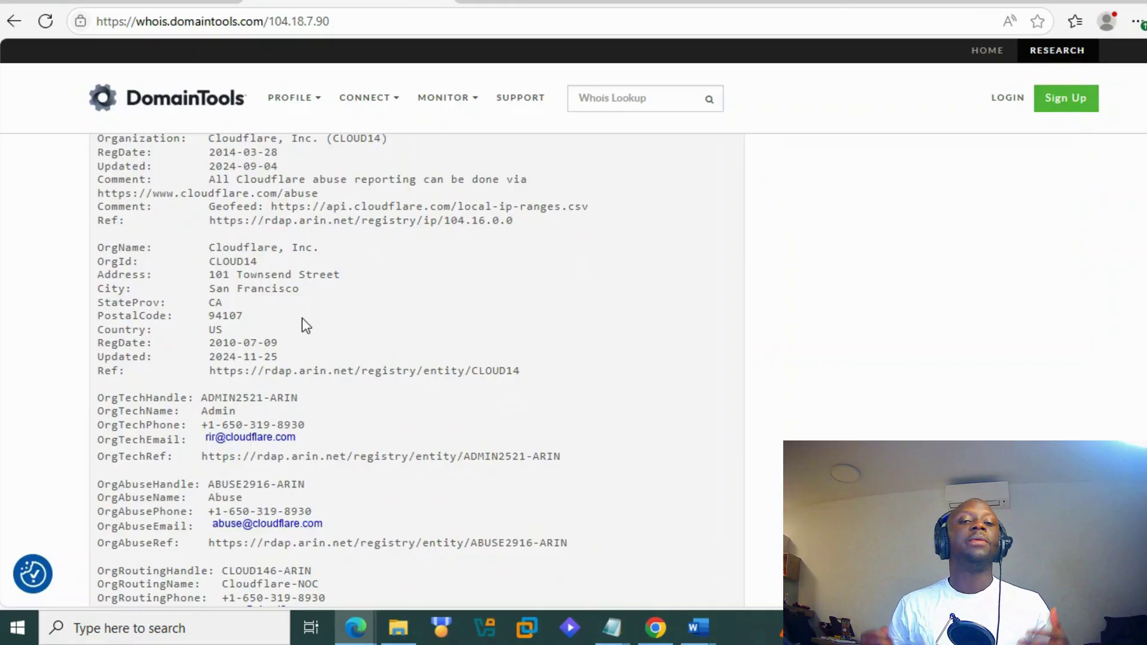
pyautogui.scroll(4, 291, 322)
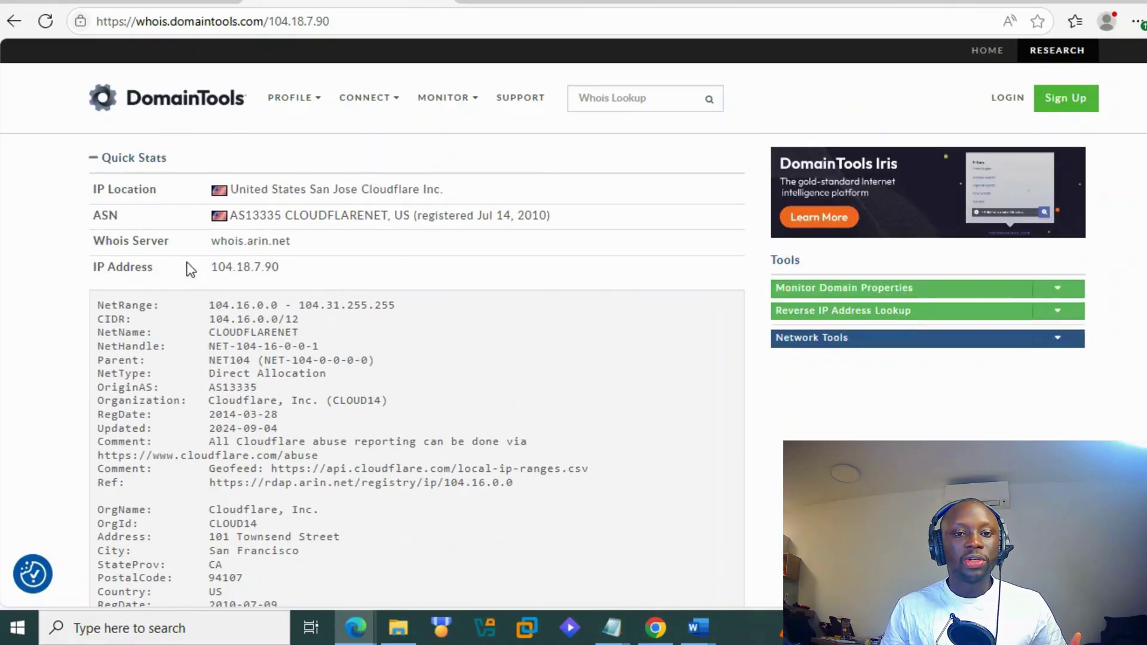
pyautogui.moveTo(307, 190); pyautogui.dragTo(400, 190)
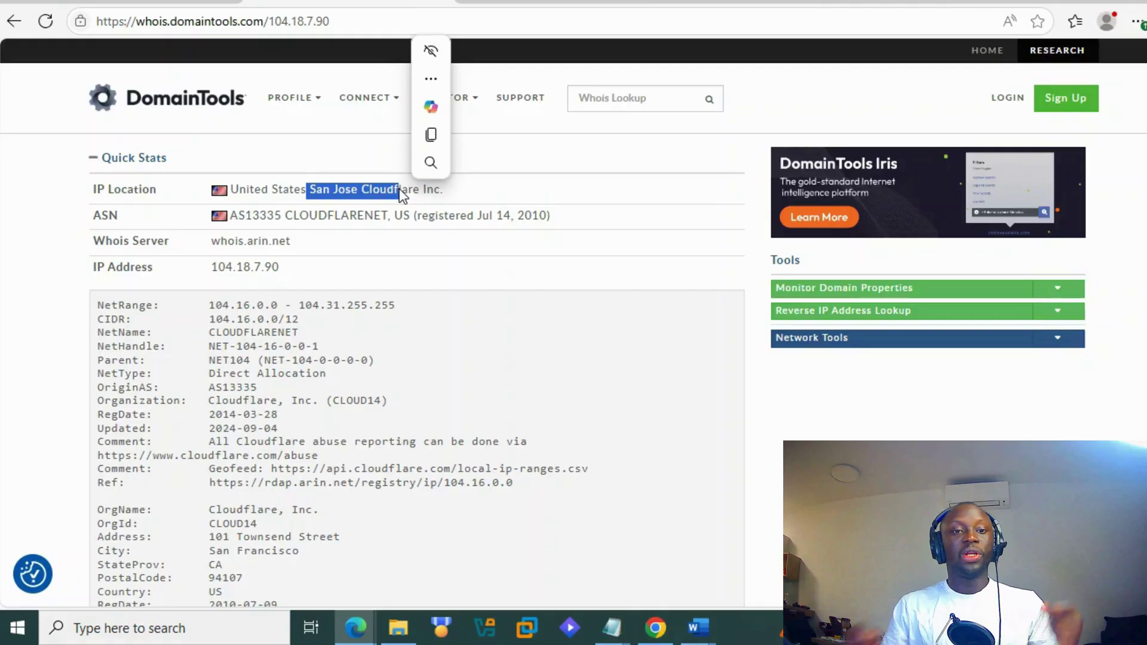
pyautogui.click(350, 219)
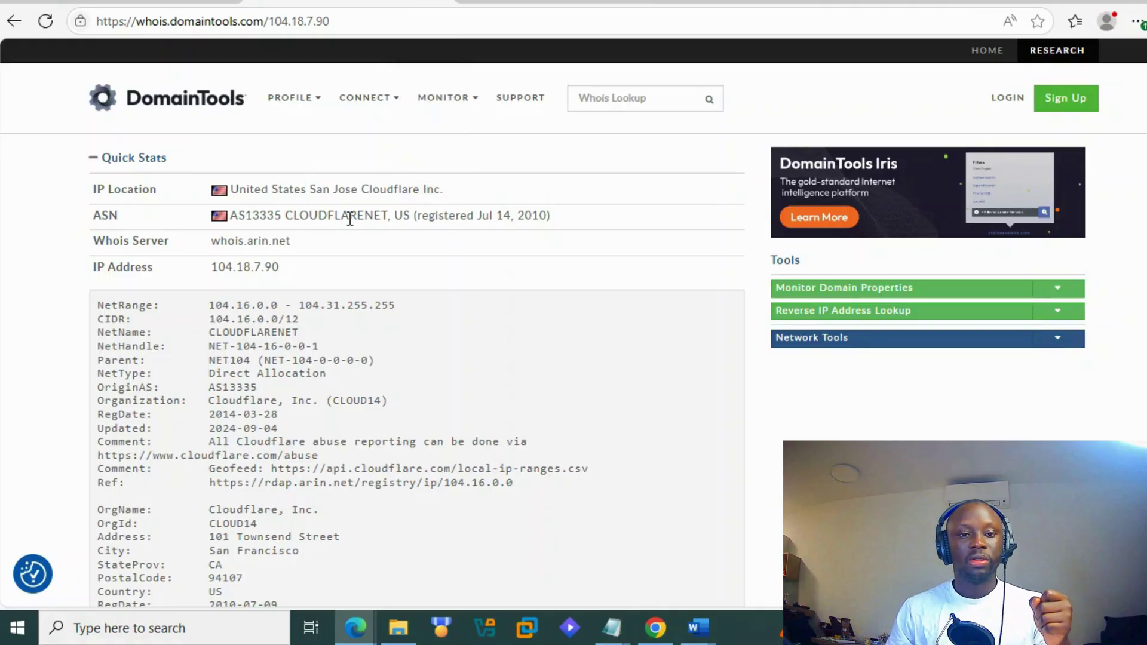
# Step: Copy the organization name "Cloudflare" from the Whois record and search Google for it
pyautogui.scroll(-4, 350, 219)
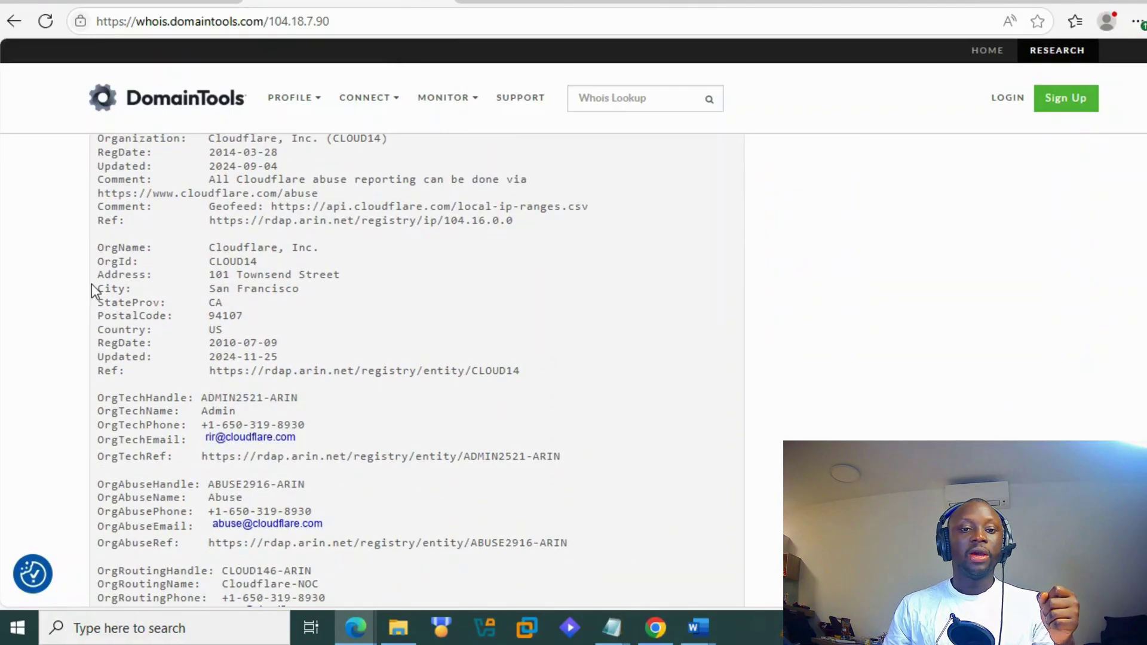
pyautogui.moveTo(209, 247); pyautogui.dragTo(280, 249)
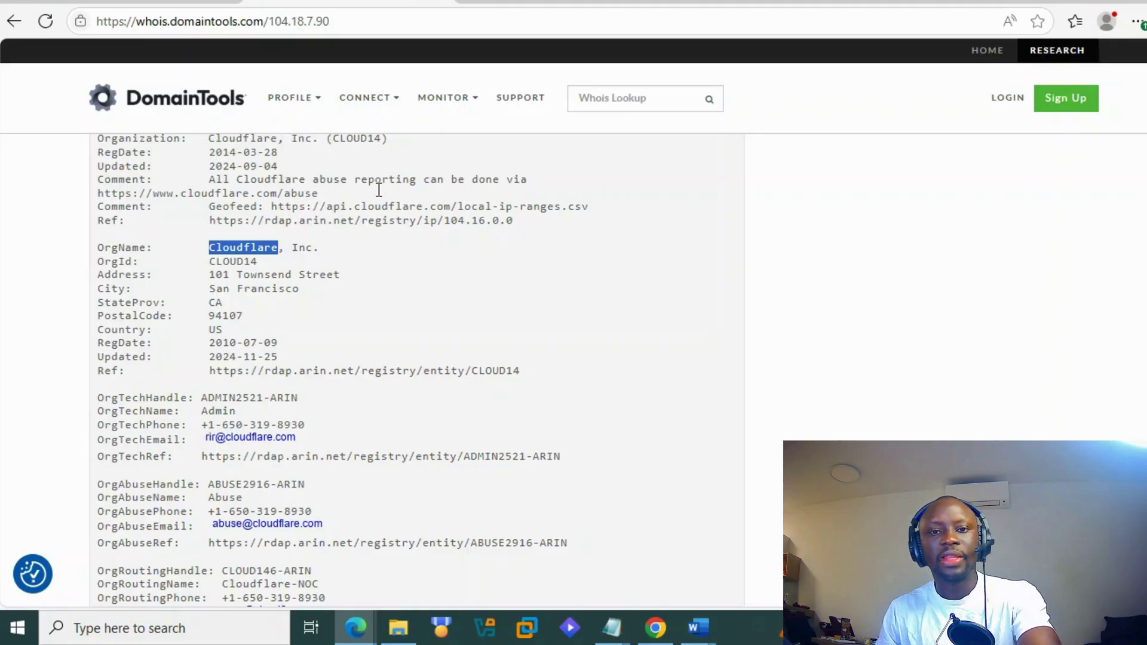
pyautogui.hotkey('ctrl', 'shift', 'Tab')
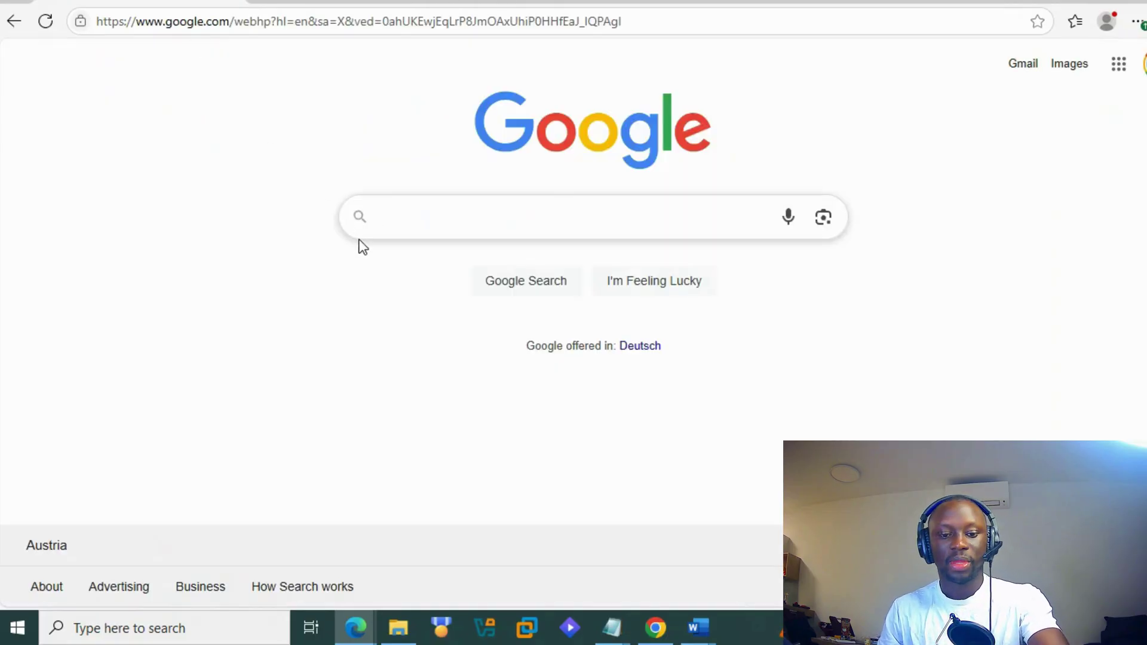
pyautogui.hotkey('ctrl', 'v')
pyautogui.press('Return')
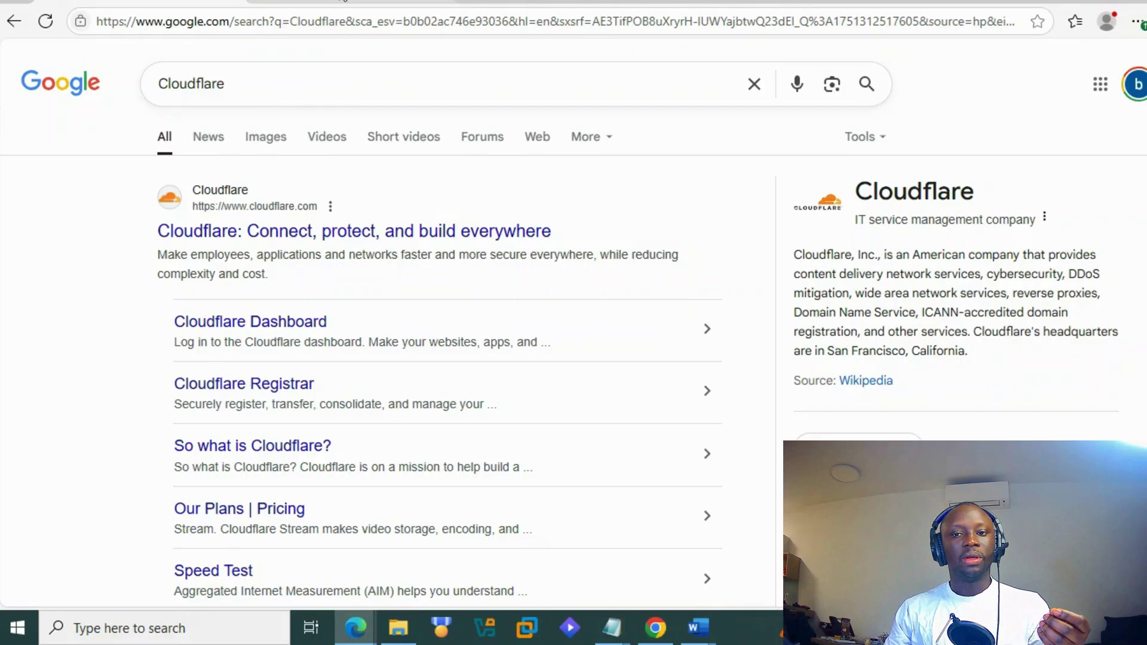
# Step: Return to the Whois record and examine the organization's address, registration and update dates, and the contact entries through to the end
pyautogui.click(343, 2)
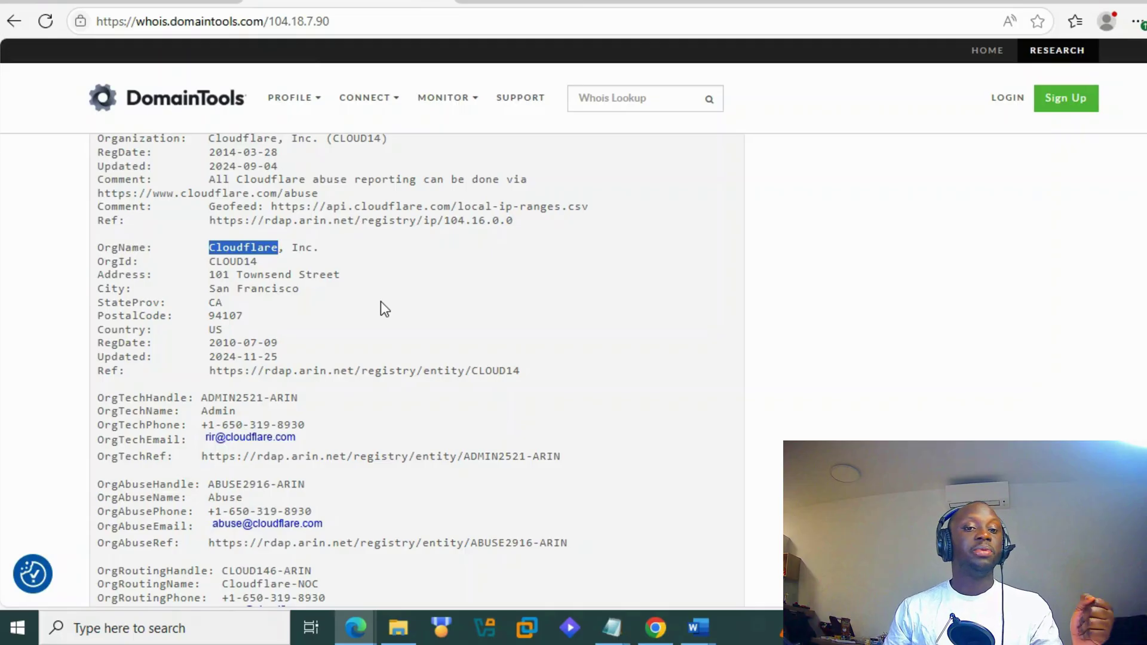
pyautogui.click(219, 255)
pyautogui.moveTo(161, 248); pyautogui.dragTo(318, 356)
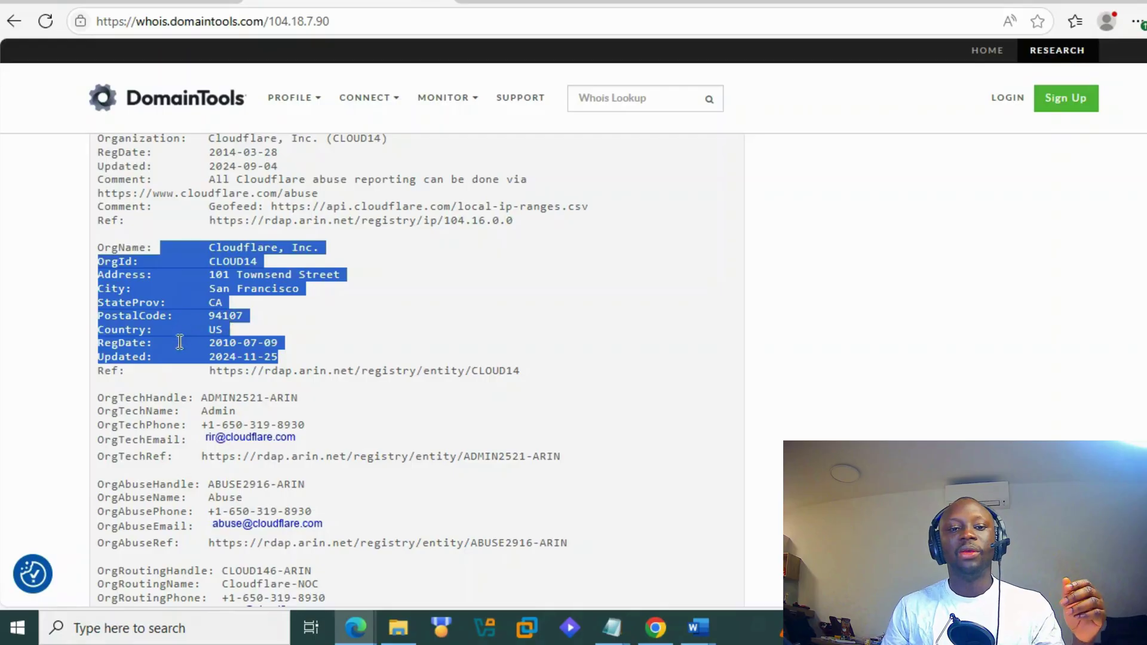
pyautogui.click(152, 352)
pyautogui.moveTo(125, 357); pyautogui.dragTo(281, 371)
pyautogui.click(210, 342)
pyautogui.moveTo(196, 342); pyautogui.dragTo(256, 345)
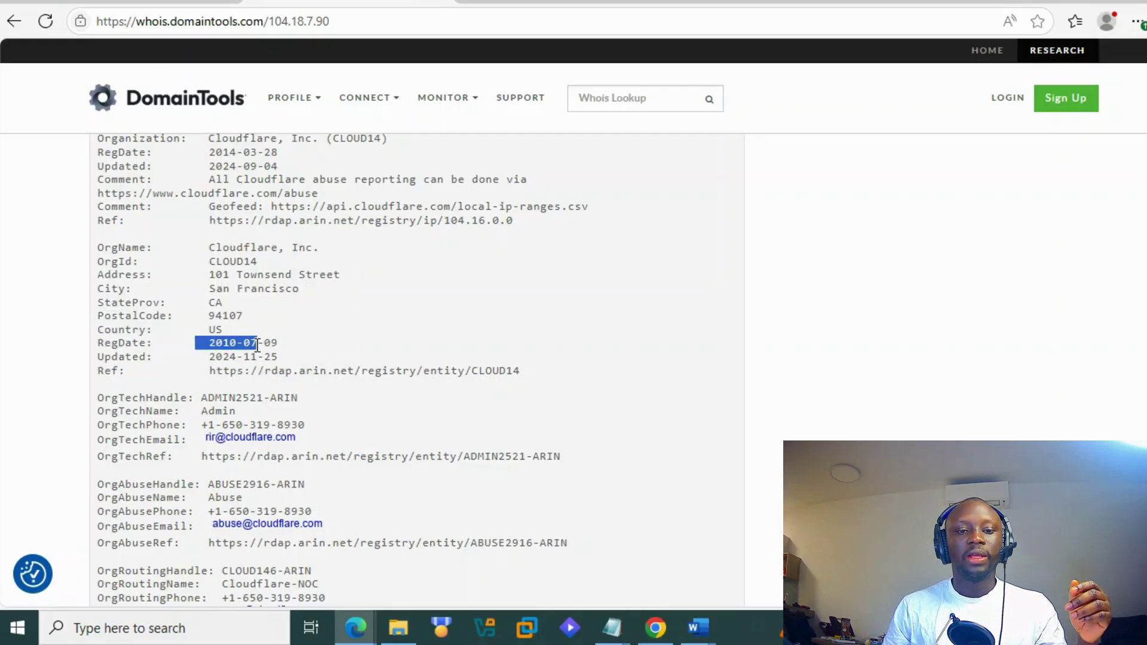
pyautogui.click(189, 357)
pyautogui.moveTo(239, 358); pyautogui.dragTo(347, 360)
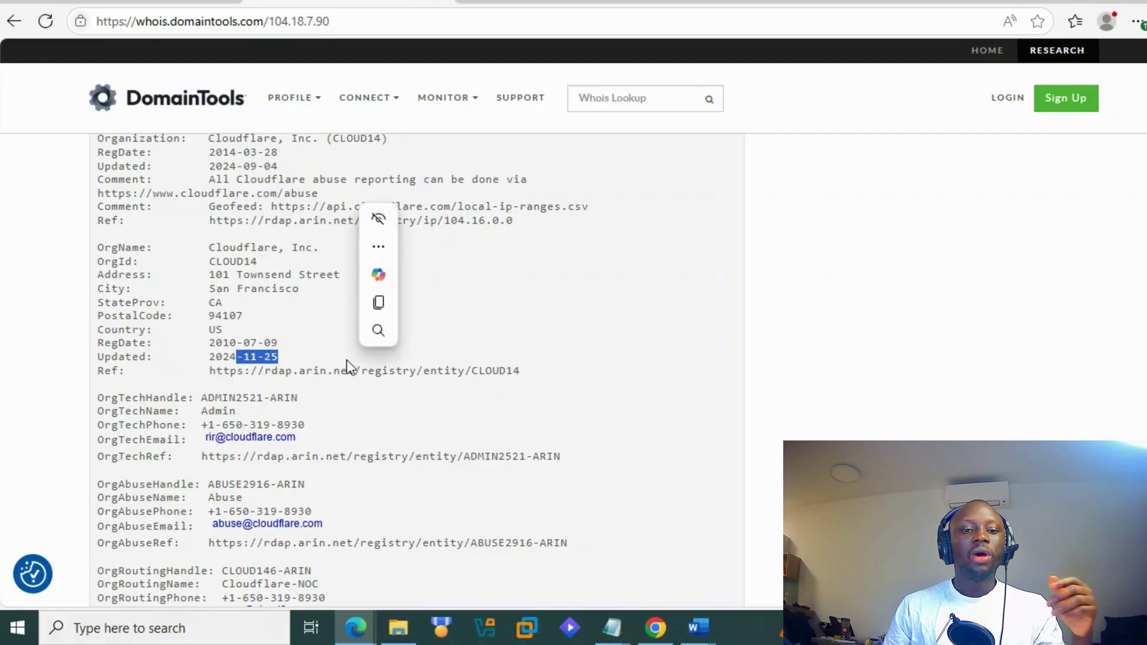
pyautogui.scroll(-1, 347, 360)
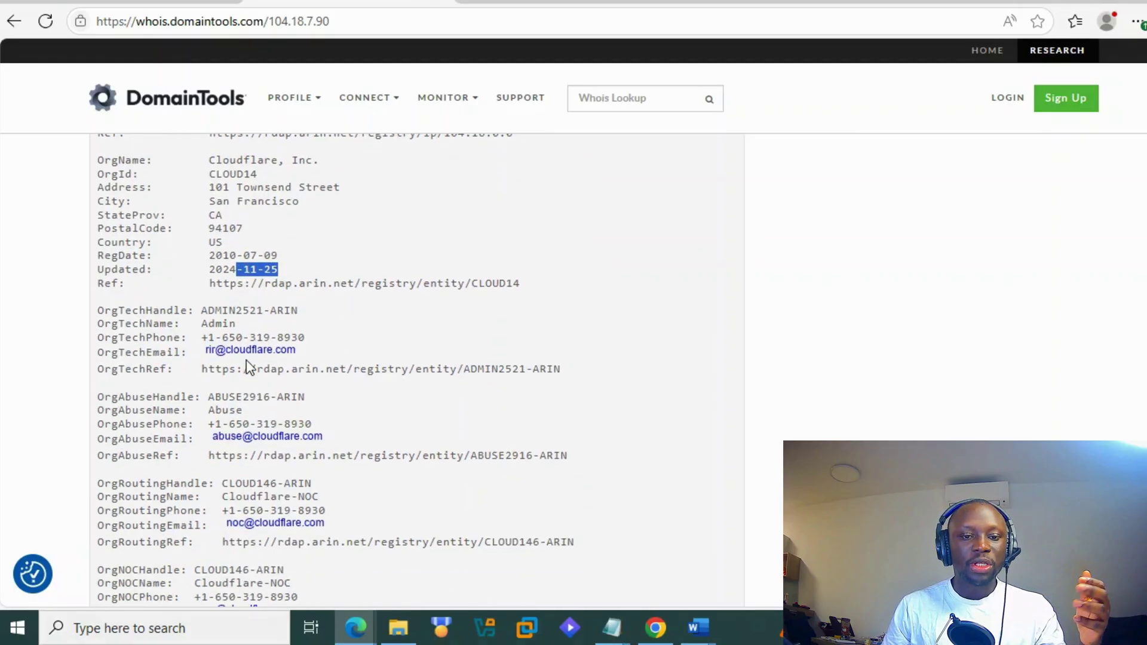
pyautogui.scroll(-5, 492, 326)
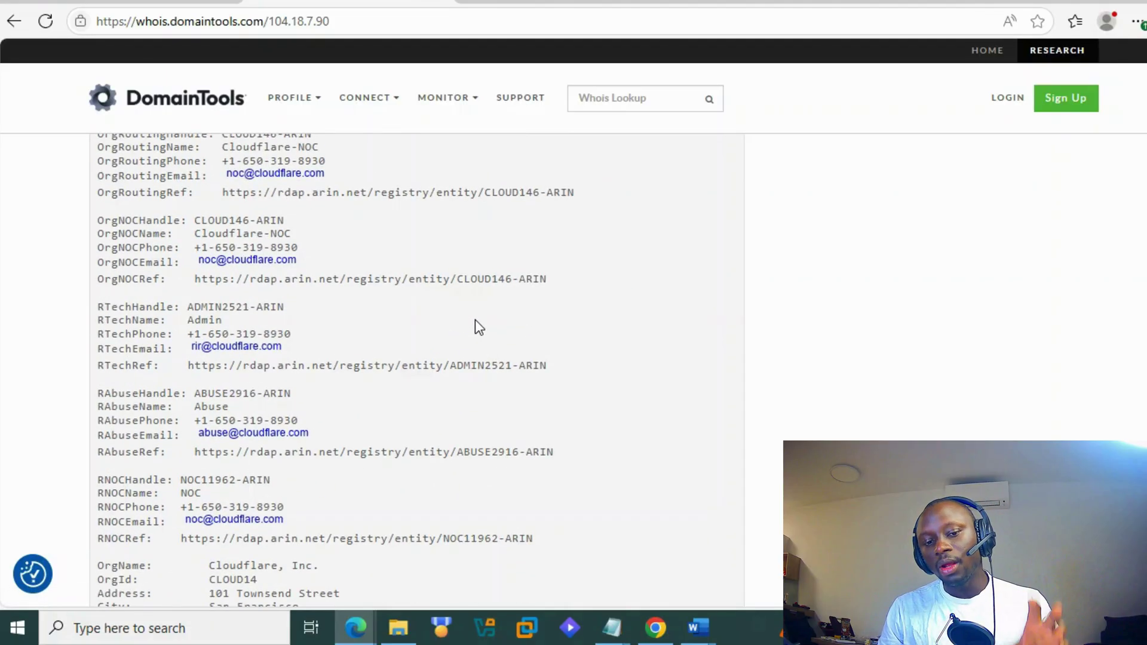
pyautogui.scroll(-4, 475, 320)
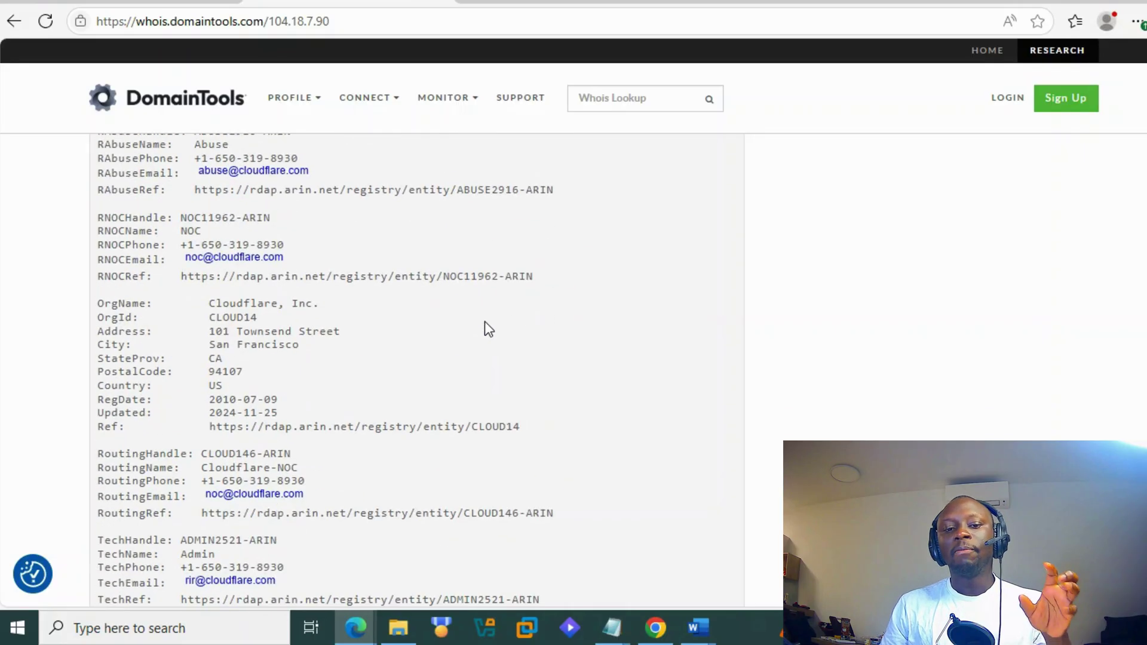
pyautogui.scroll(-5, 322, 335)
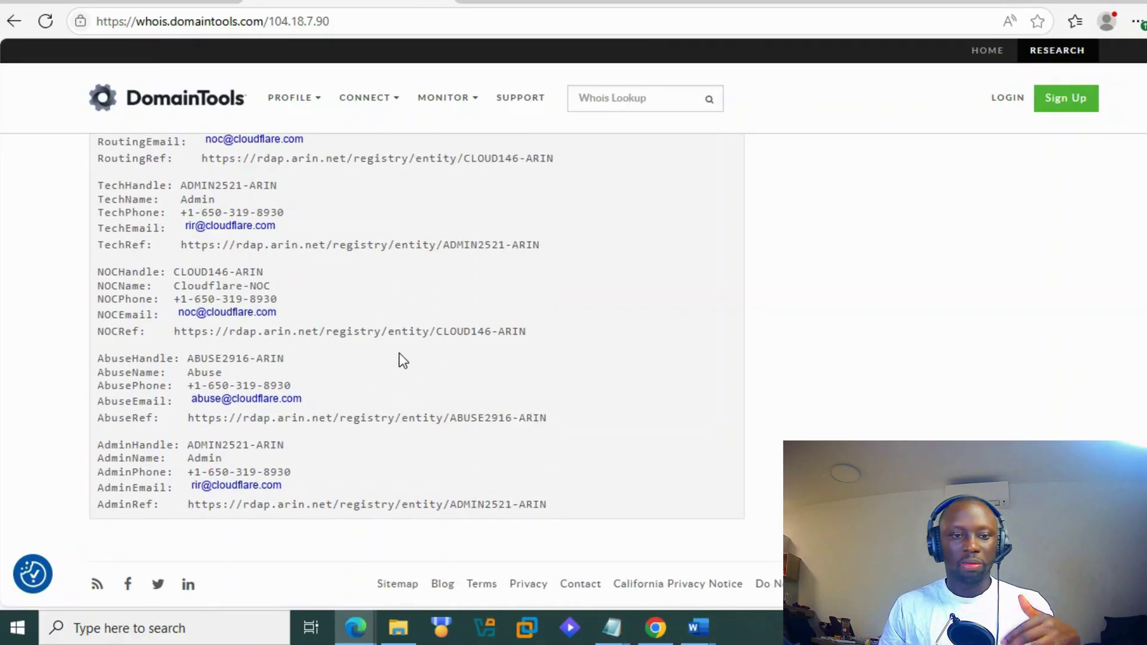
pyautogui.hotkey('alt', 'Tab')
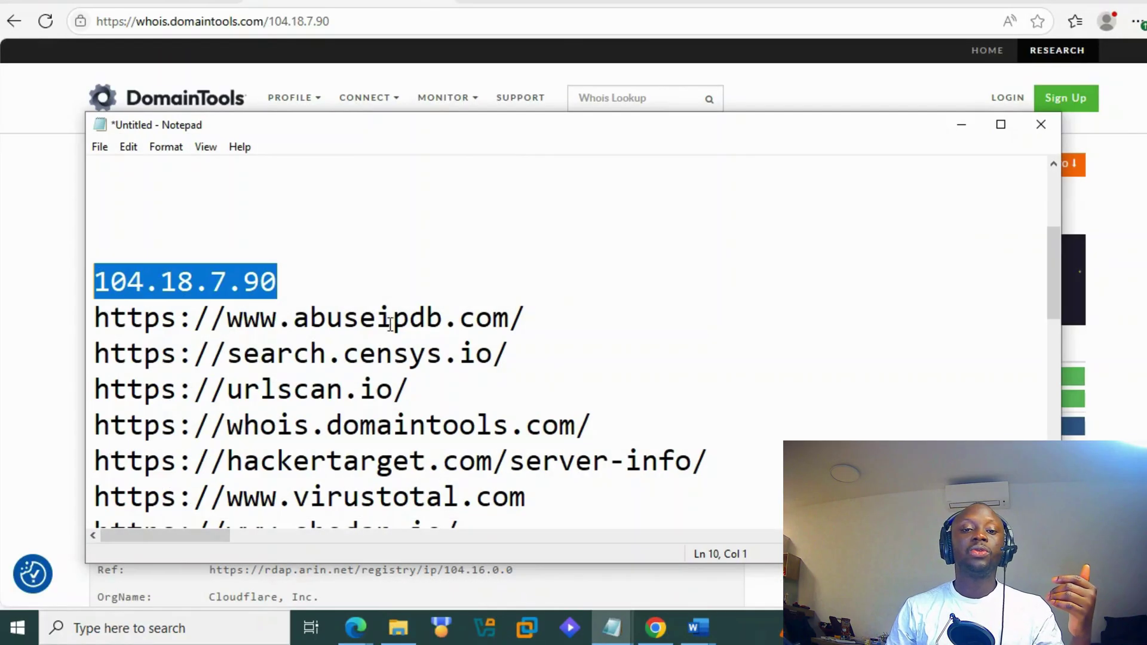
pyautogui.tripleClick(347, 320)
pyautogui.rightClick(347, 323)
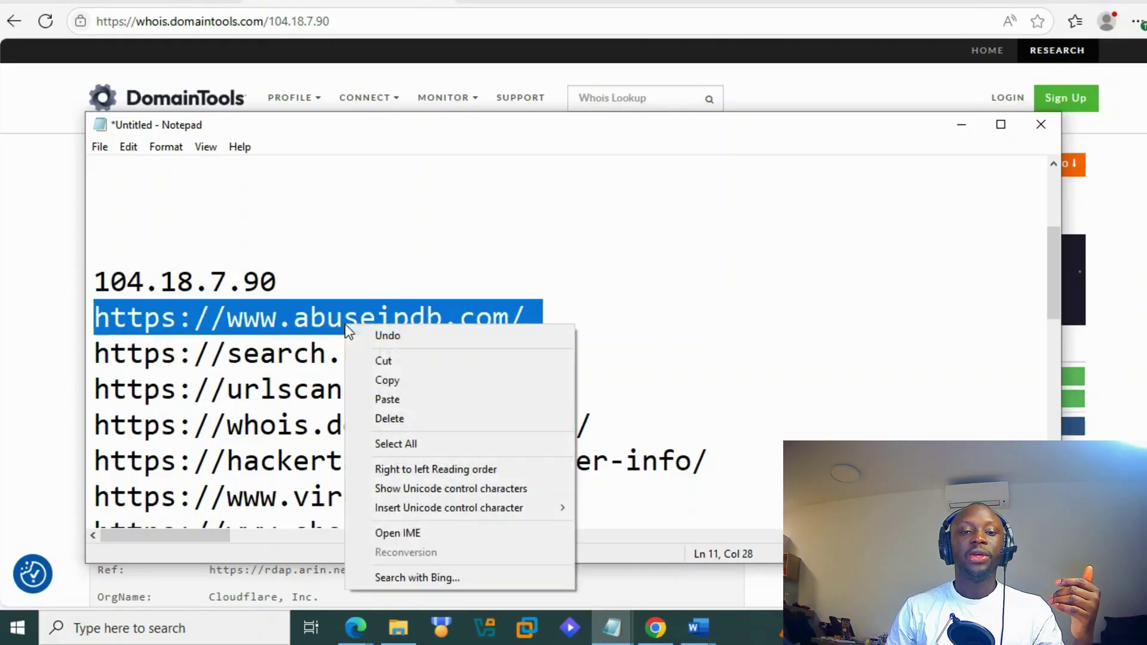
pyautogui.click(402, 385)
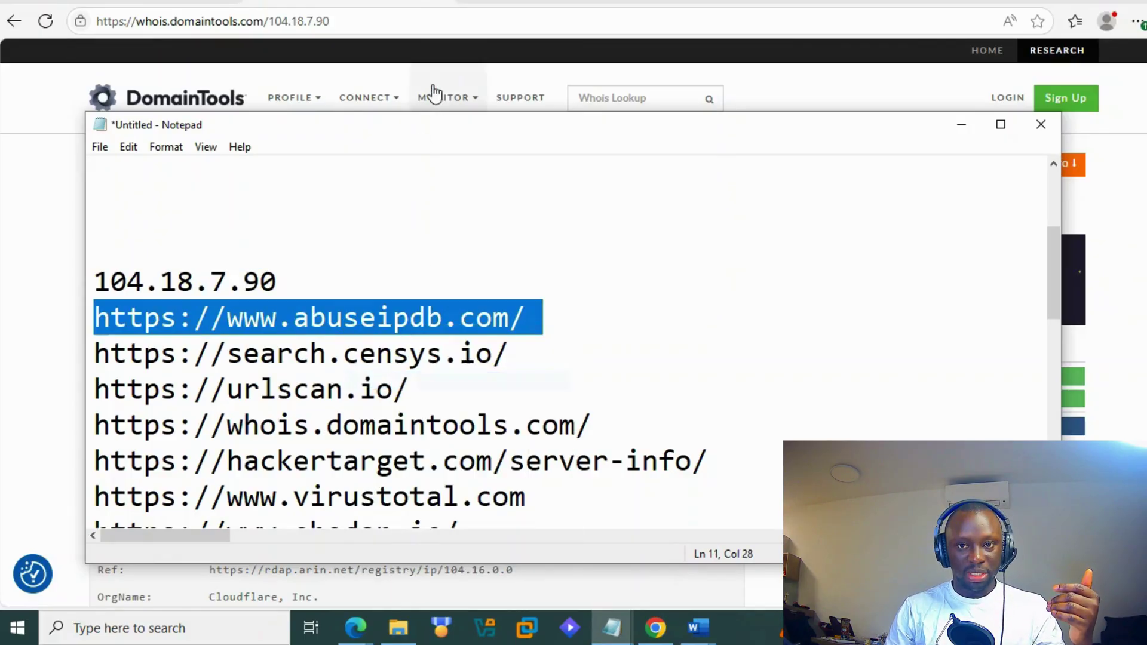
pyautogui.click(474, 2)
pyautogui.hotkey('ctrl', 'v')
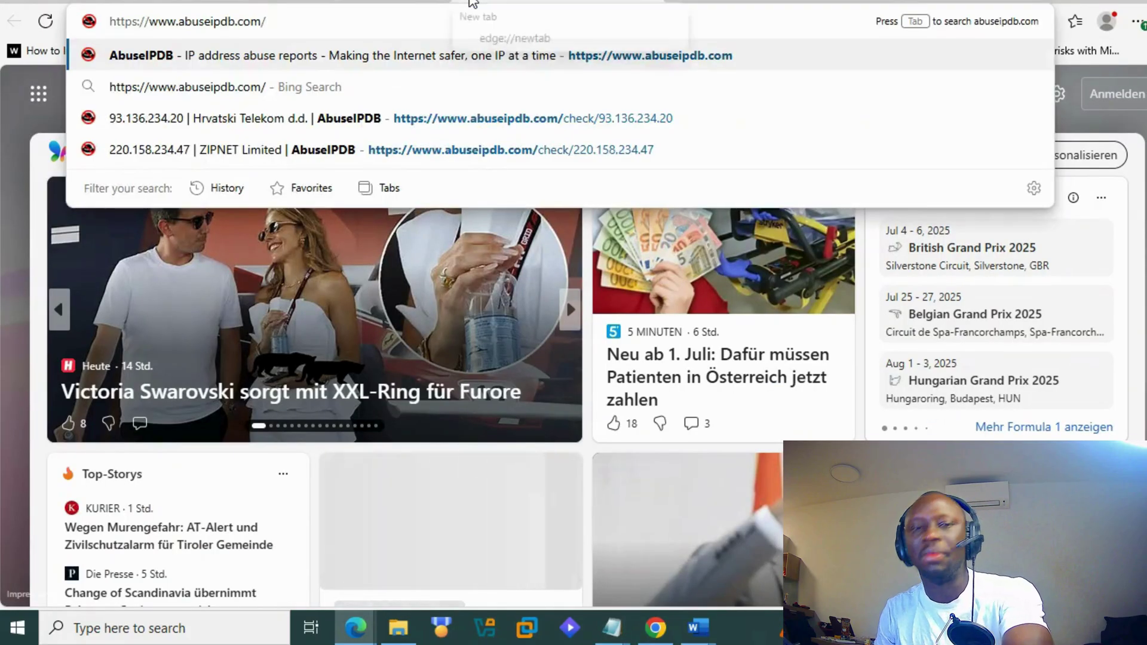
pyautogui.press('Return')
# Step: Copy the IP address 104.18.7.90 from the notes and check it on AbuseIPDB
pyautogui.moveTo(611, 627)
pyautogui.click(528, 577)
pyautogui.moveTo(289, 277); pyautogui.dragTo(88, 258)
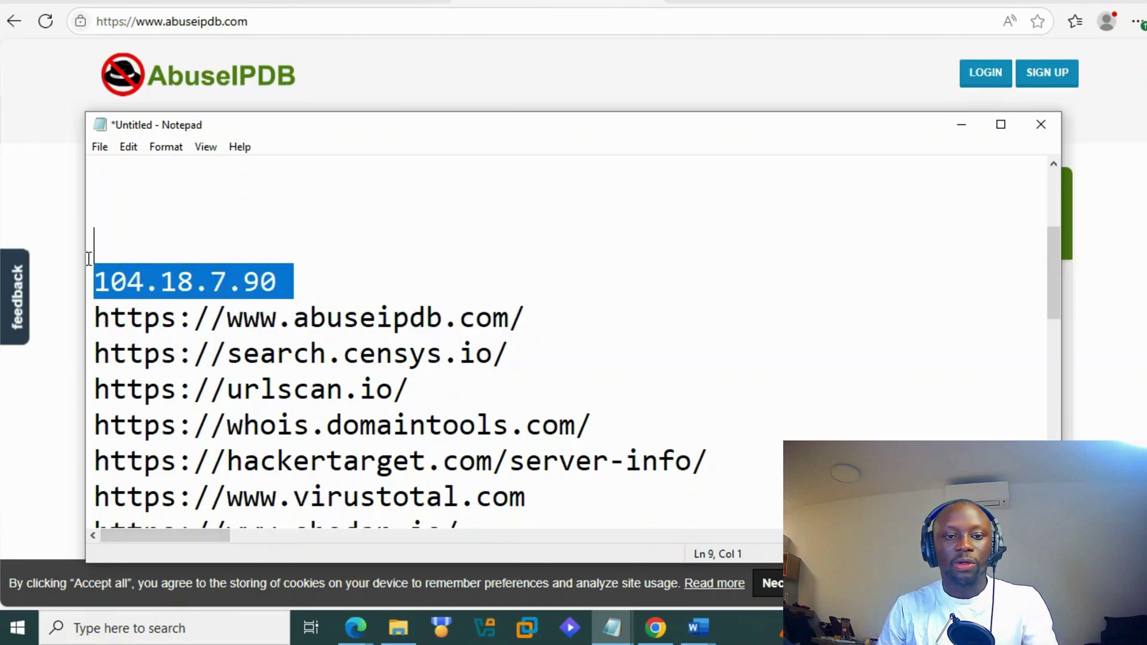
pyautogui.click(50, 204)
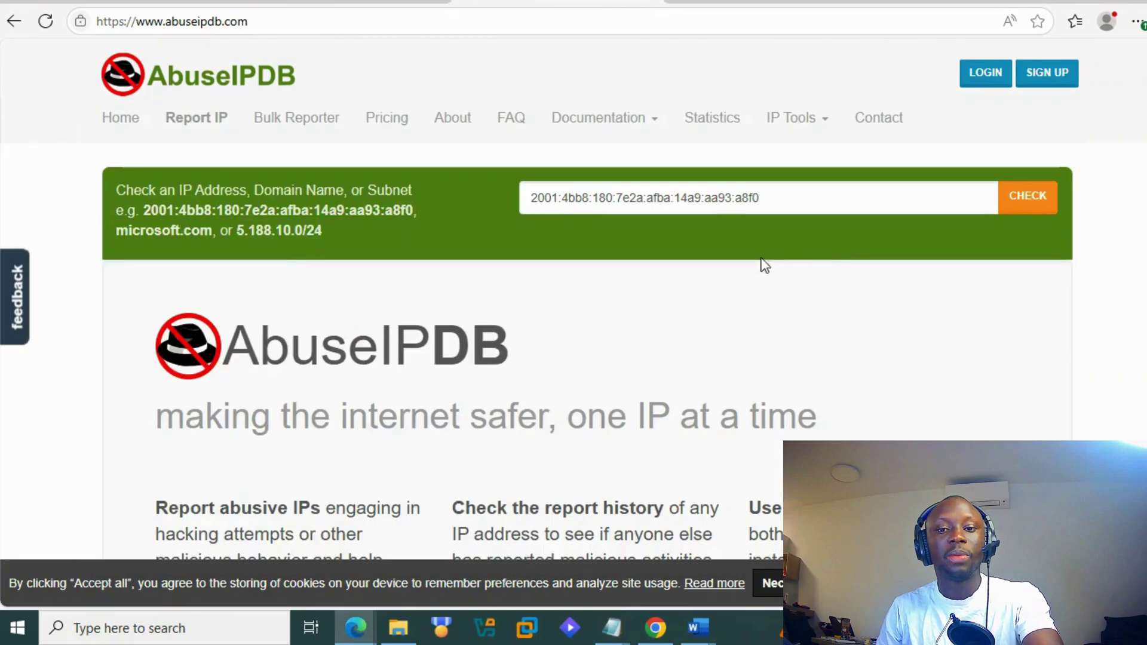
pyautogui.click(827, 201)
pyautogui.press('Return')
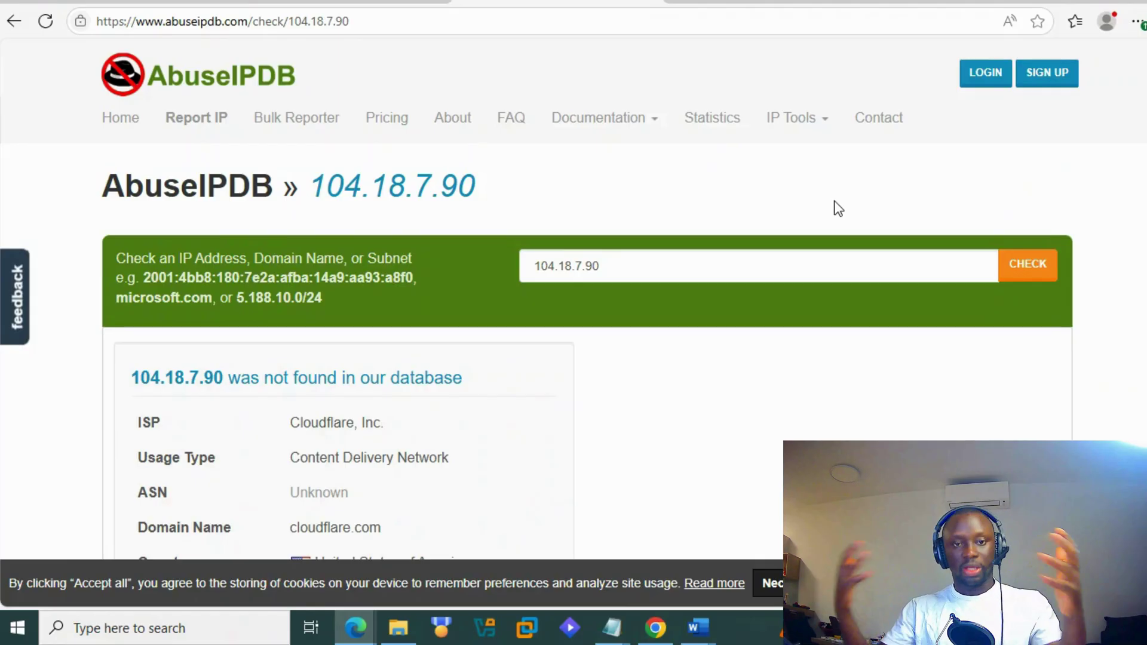
# Step: Examine the AbuseIPDB result for 104.18.7.90, including its ISP, usage type, location, abuse reports and the recently reported IPs
pyautogui.scroll(-3, 358, 263)
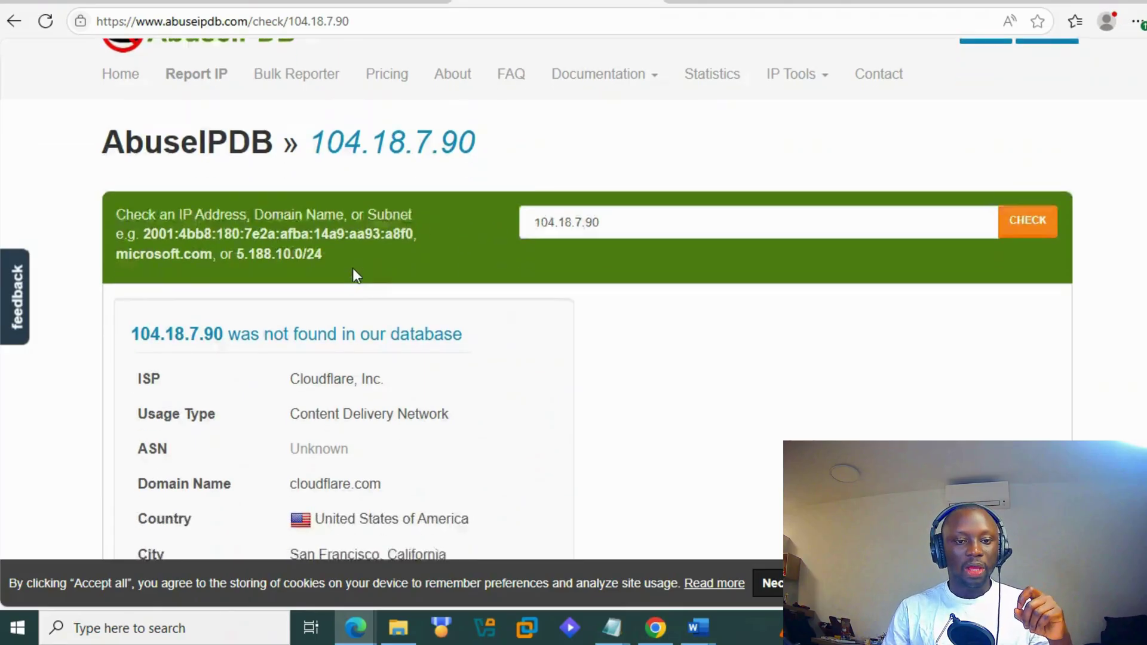
pyautogui.moveTo(141, 247); pyautogui.dragTo(384, 245)
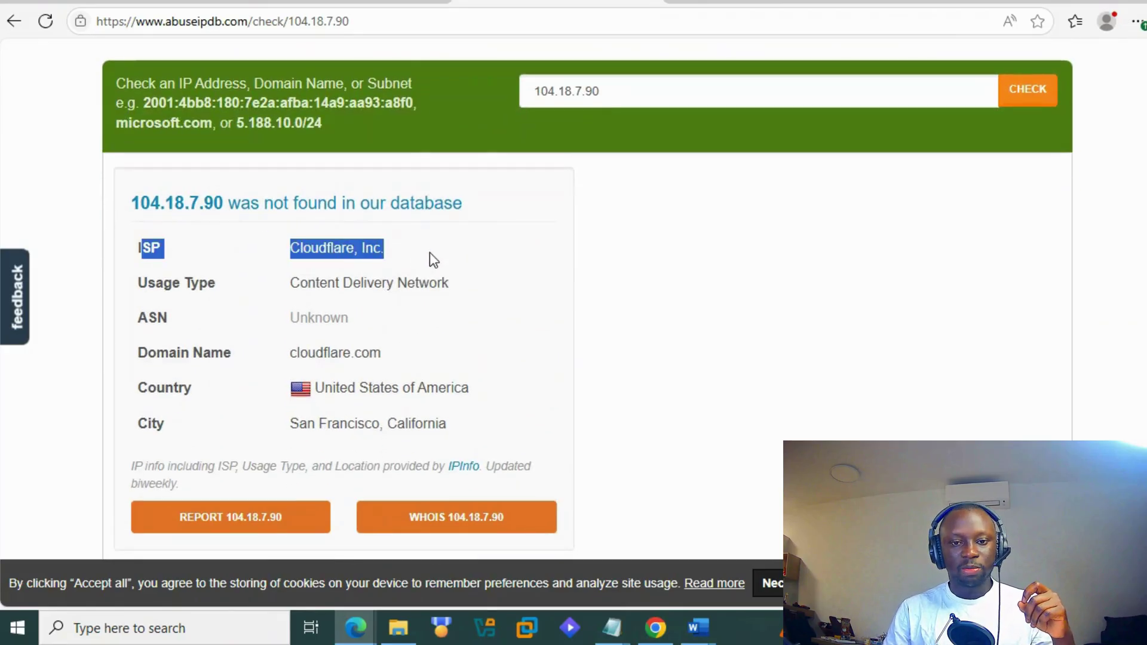
pyautogui.click(320, 279)
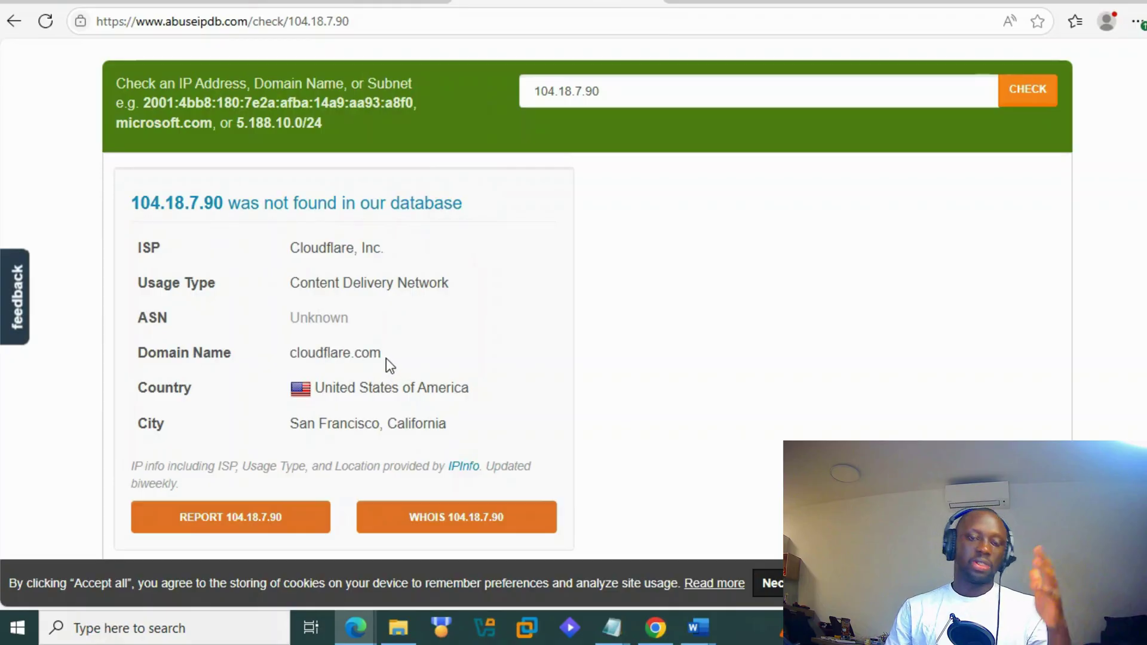
pyautogui.scroll(-3, 400, 338)
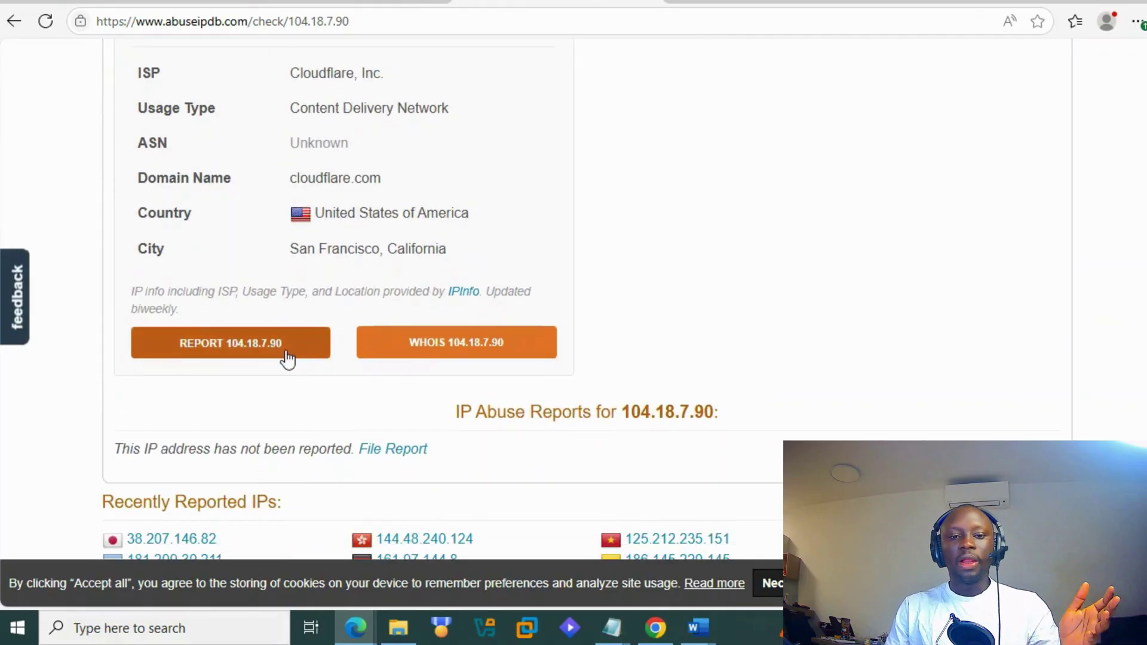
pyautogui.scroll(-3, 287, 357)
pyautogui.moveTo(156, 255); pyautogui.dragTo(735, 253)
pyautogui.scroll(7, 735, 253)
pyautogui.scroll(2, 748, 257)
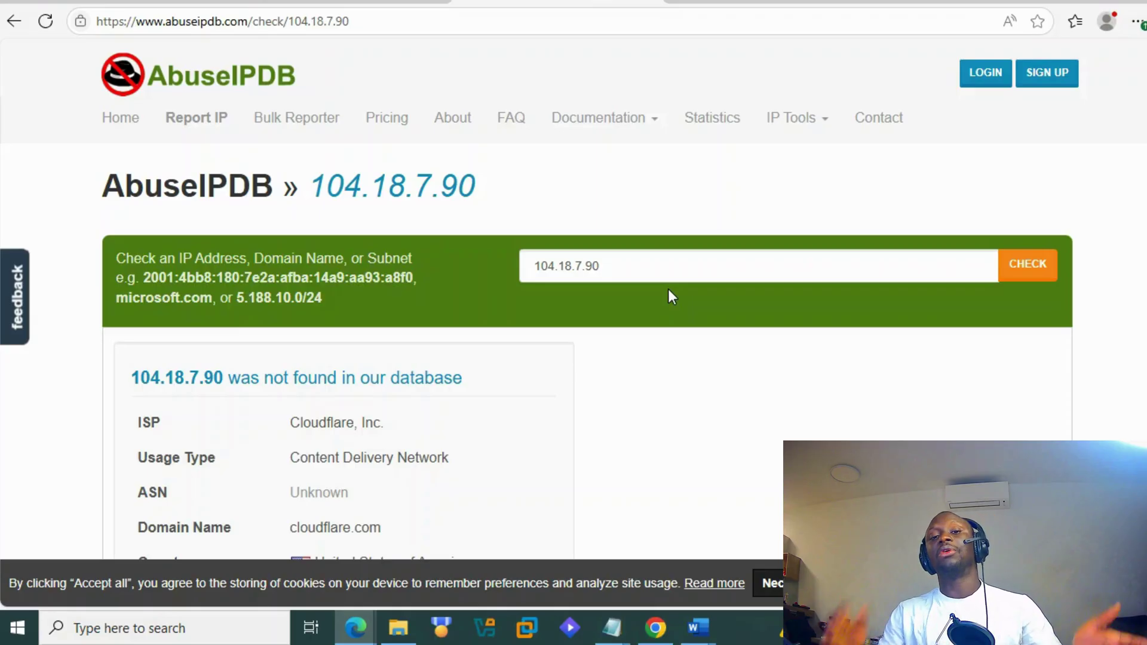
pyautogui.scroll(-3, 669, 310)
pyautogui.scroll(-6, 691, 335)
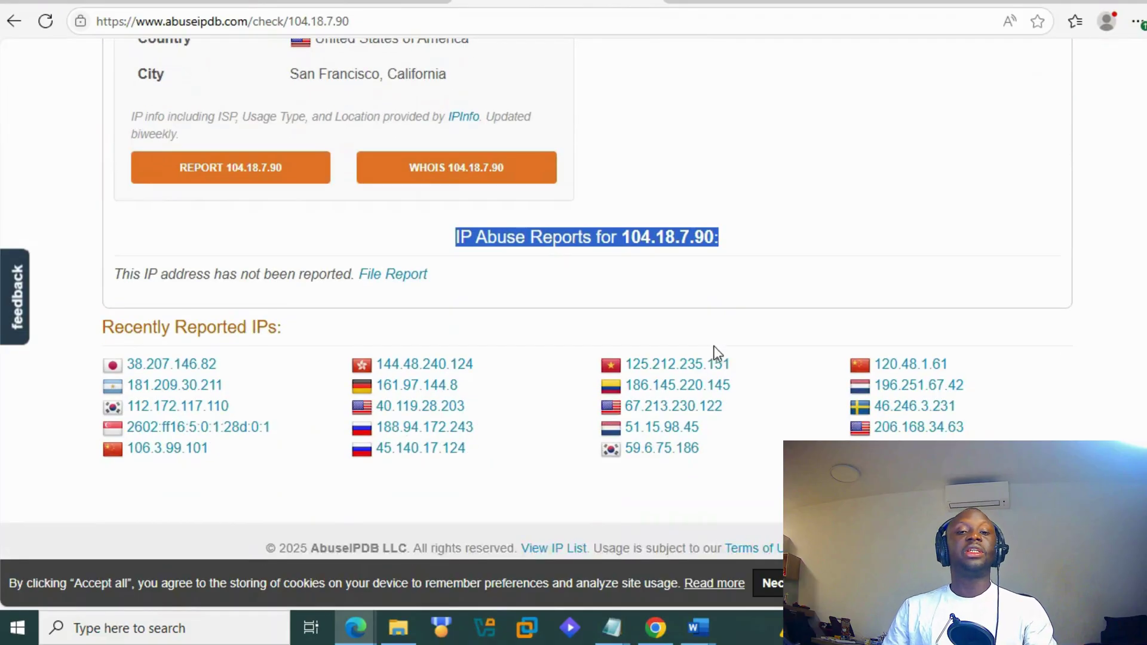
pyautogui.click(568, 286)
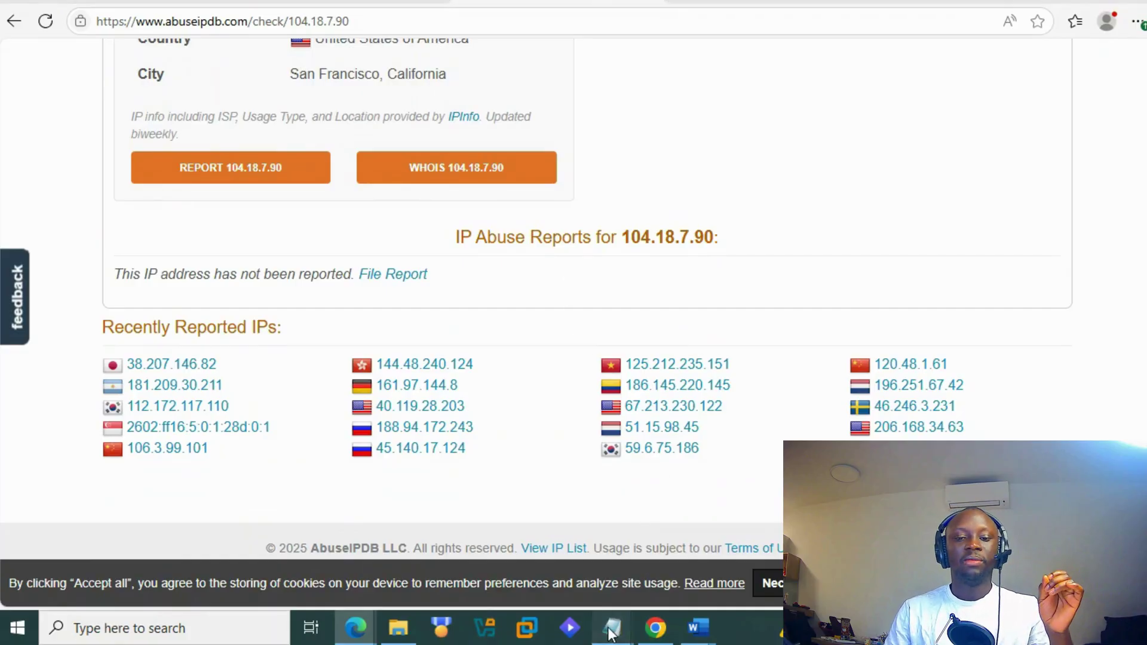
pyautogui.moveTo(615, 624)
pyautogui.click(511, 515)
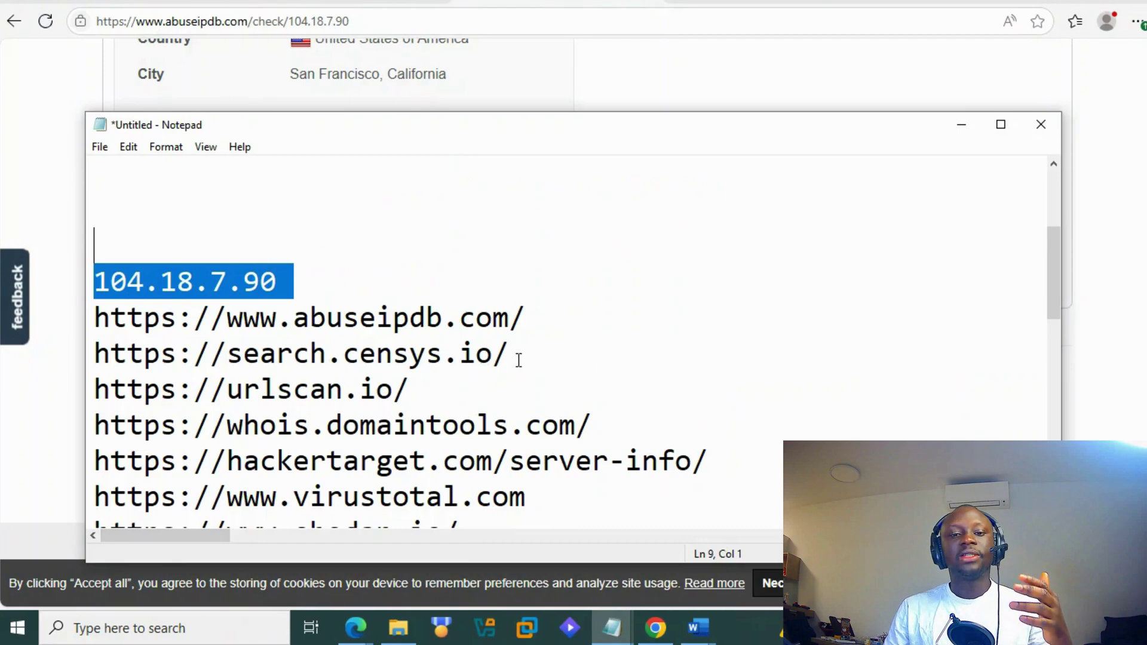
pyautogui.moveTo(514, 352); pyautogui.dragTo(94, 351)
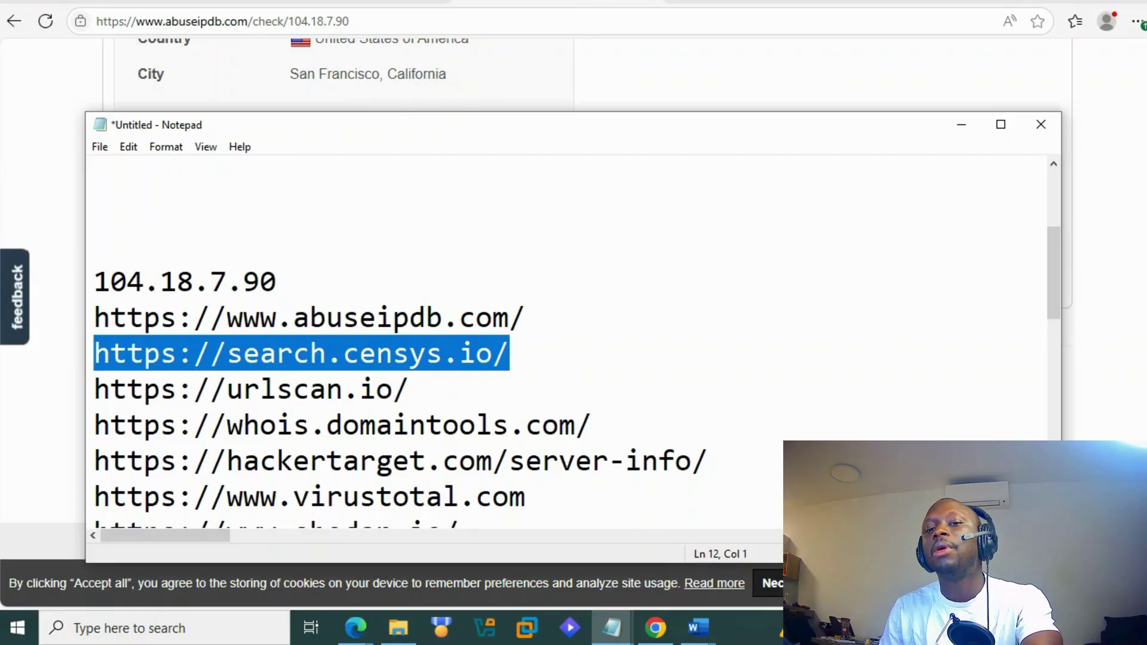
pyautogui.hotkey('ctrl', 'c')
pyautogui.hotkey('alt', 'Tab')
pyautogui.hotkey('ctrl', 't')
pyautogui.hotkey('ctrl', 'v')
pyautogui.press('Return')
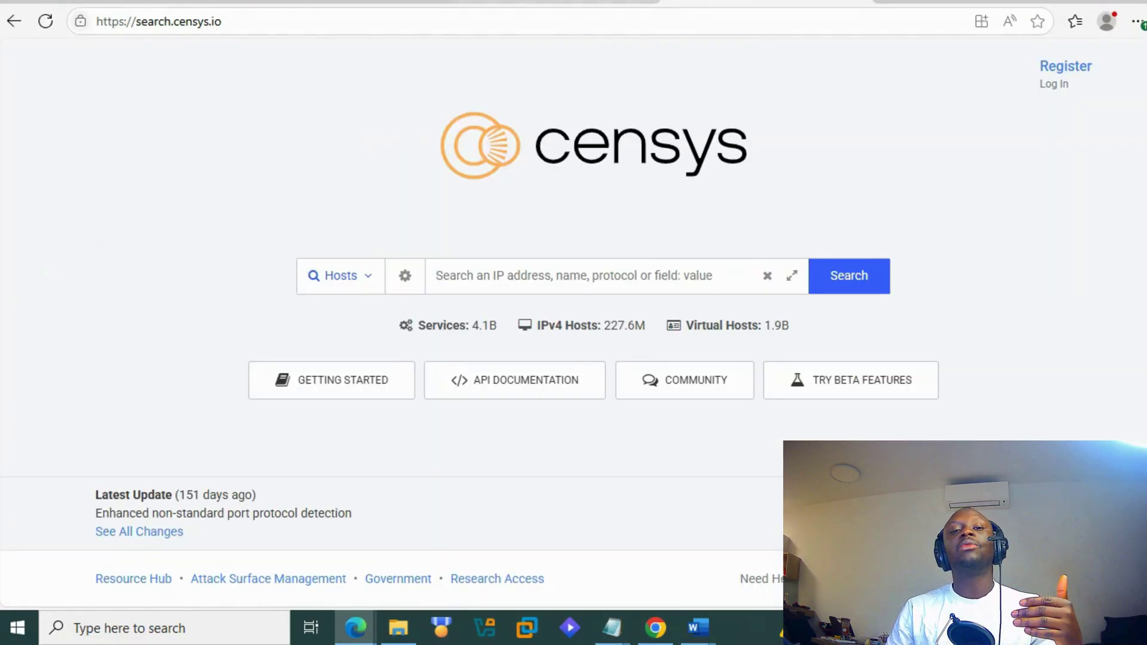
# Step: Return to the AbuseIPDB page for the IP address 104.18.7.90 and look that address up on Censys
pyautogui.click(541, 3)
pyautogui.scroll(3, 252, 320)
pyautogui.scroll(5, 248, 317)
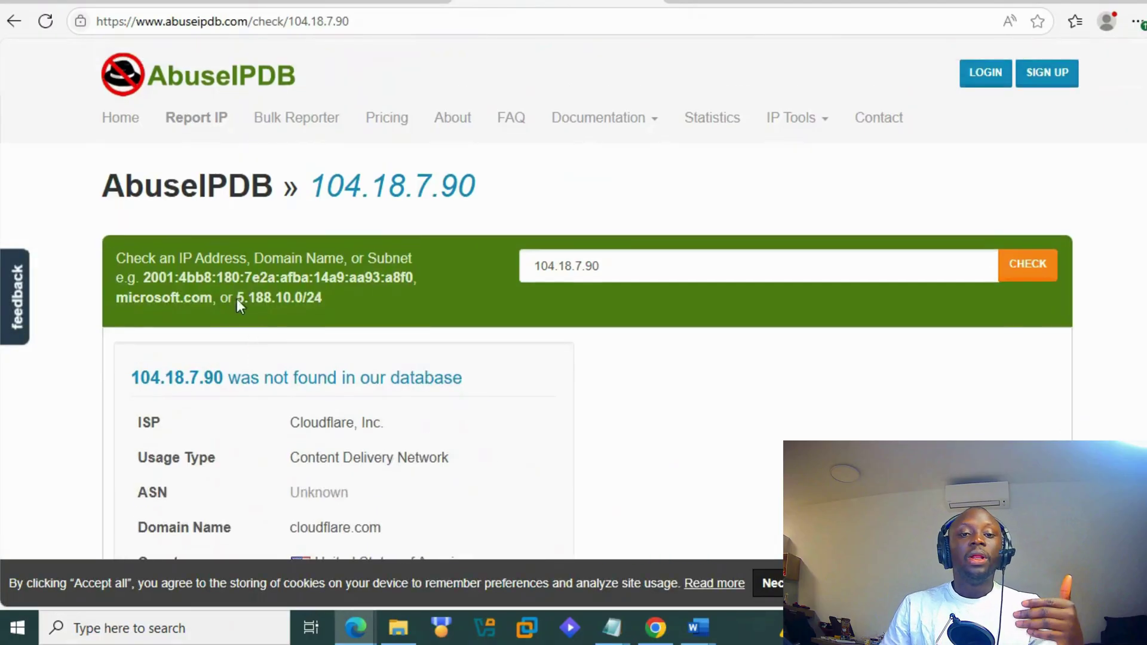
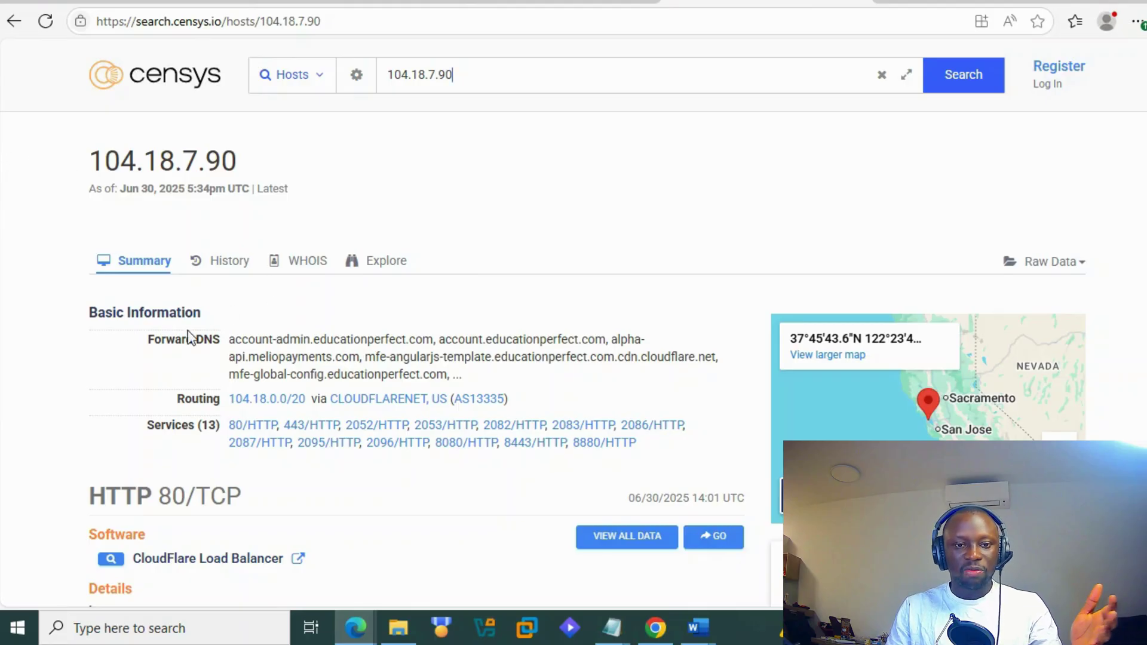
# Step: Examine the Censys host's basic information, services and geographic location, and expand the response body of the HTTP 80/TCP service
pyautogui.scroll(-4, 204, 335)
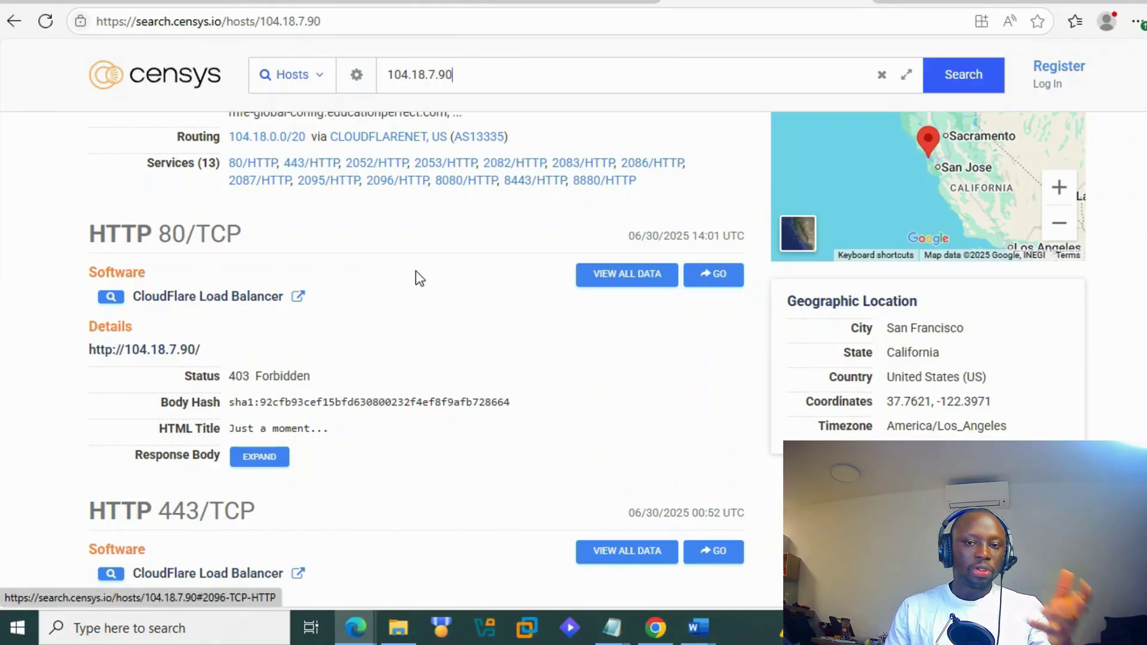
pyautogui.scroll(-3, 421, 277)
pyautogui.scroll(4, 433, 282)
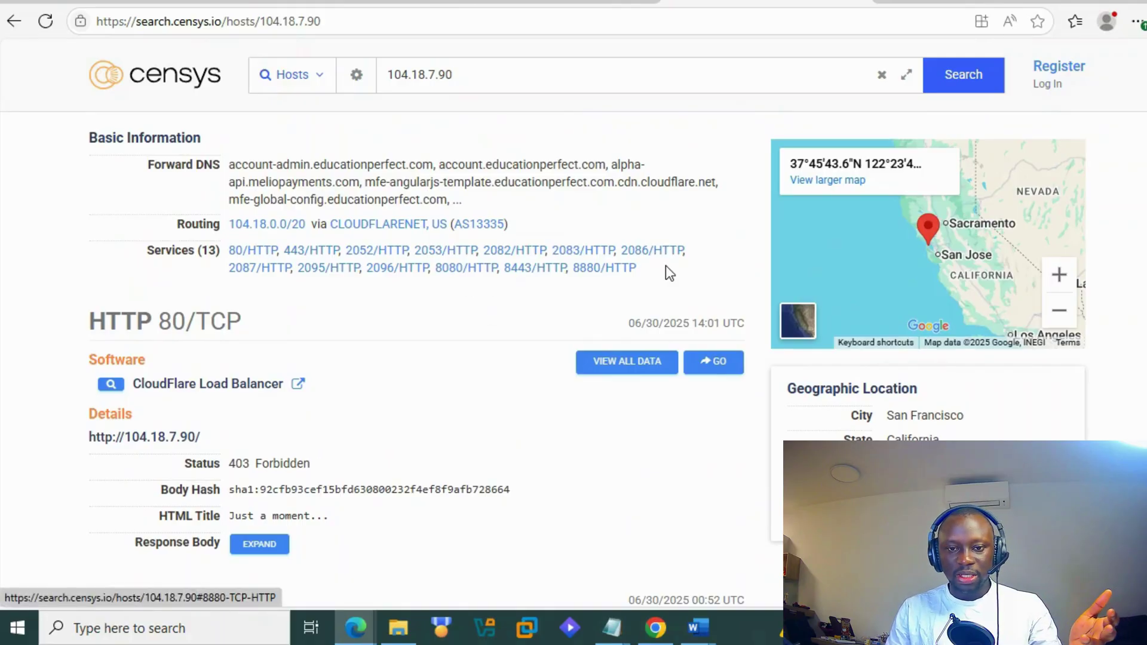
pyautogui.scroll(-6, 506, 354)
pyautogui.scroll(3, 405, 338)
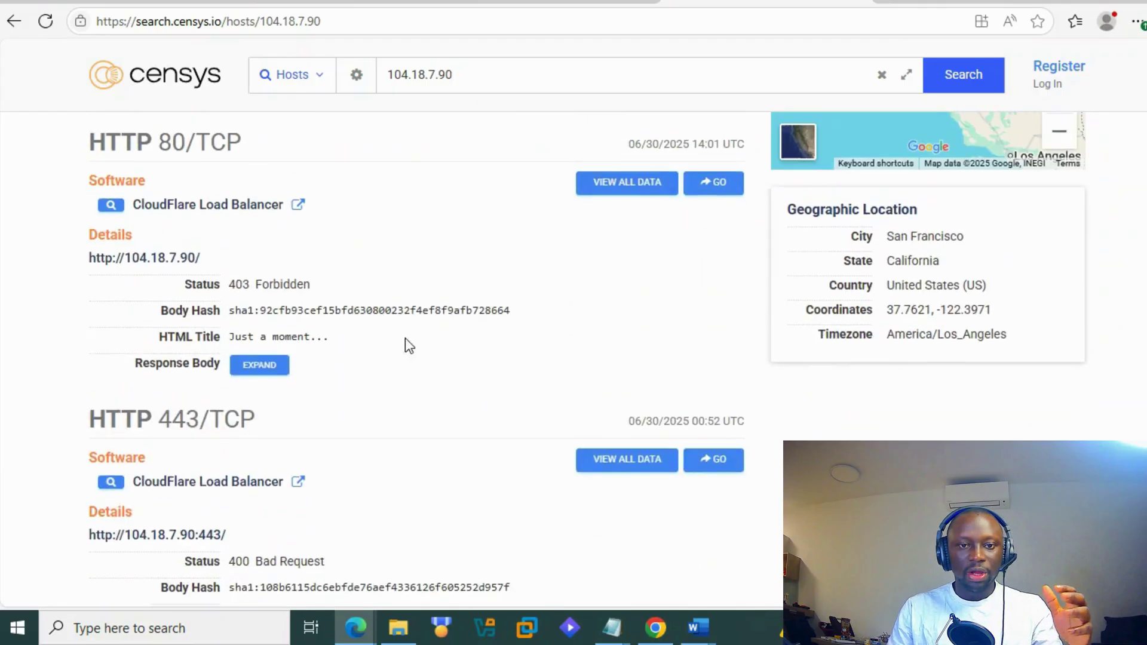
pyautogui.click(259, 365)
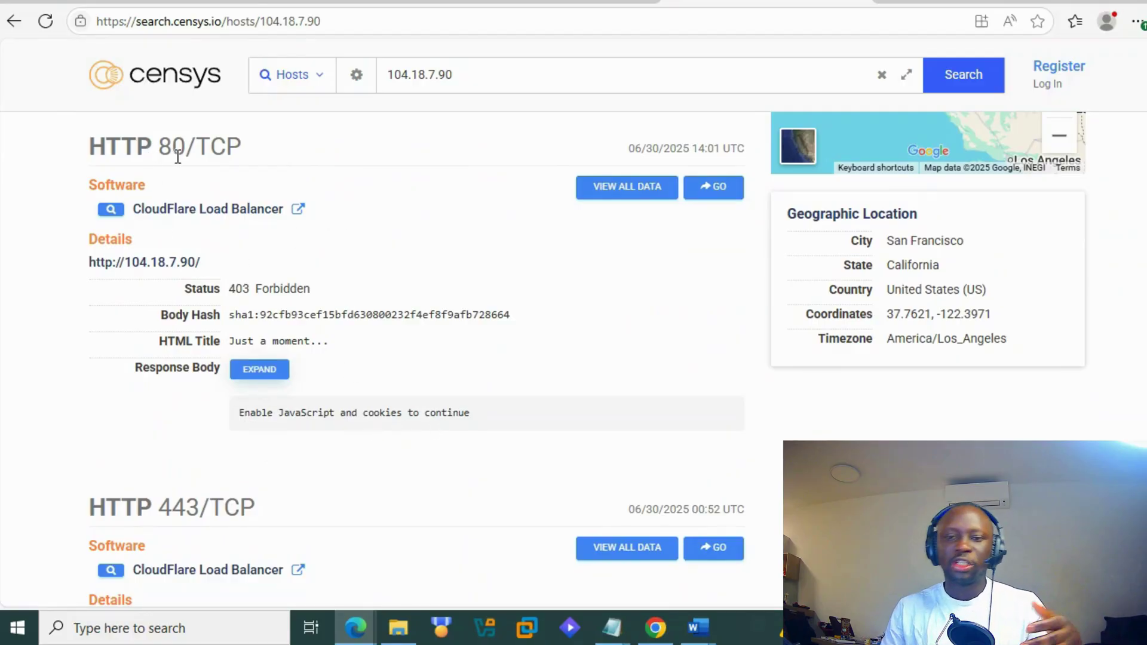
# Step: Review the software, status and HTML title of the other HTTP port entries on the Censys host page, then return to its summary
pyautogui.scroll(6, 317, 236)
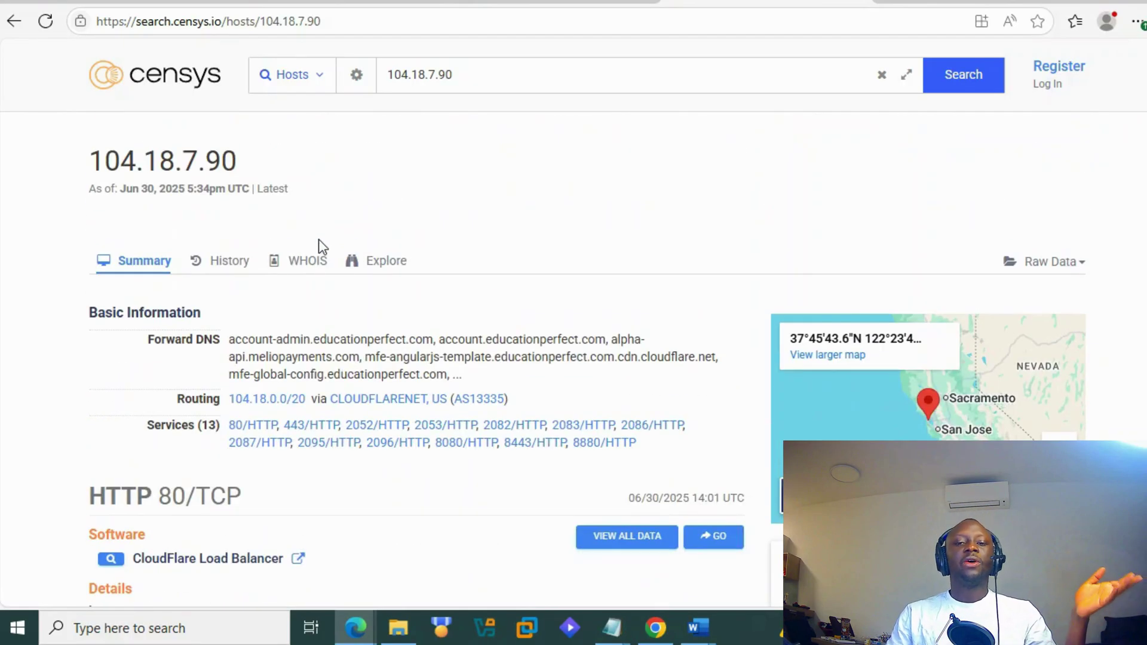
pyautogui.scroll(-16, 486, 228)
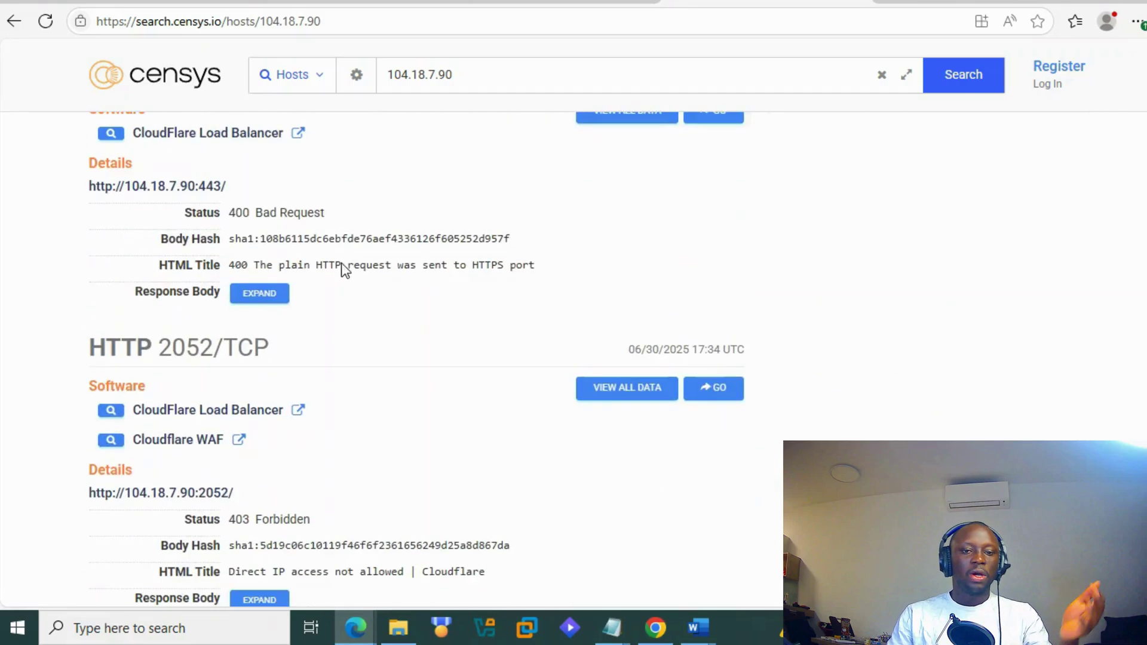
pyautogui.scroll(-20, 353, 274)
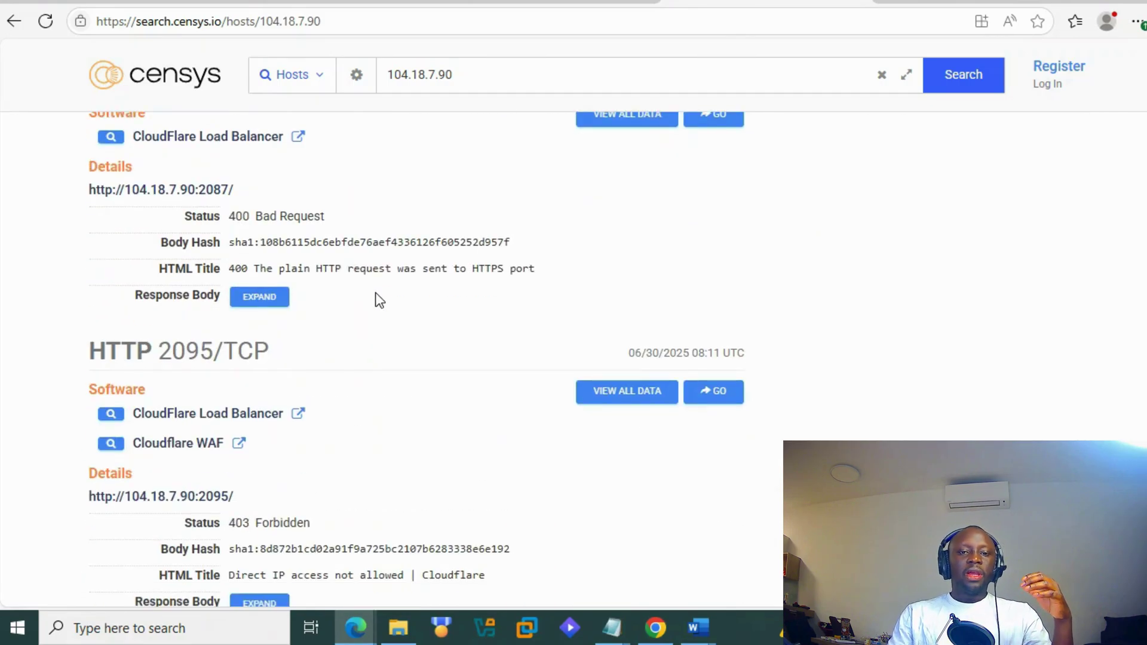
pyautogui.scroll(20, 403, 312)
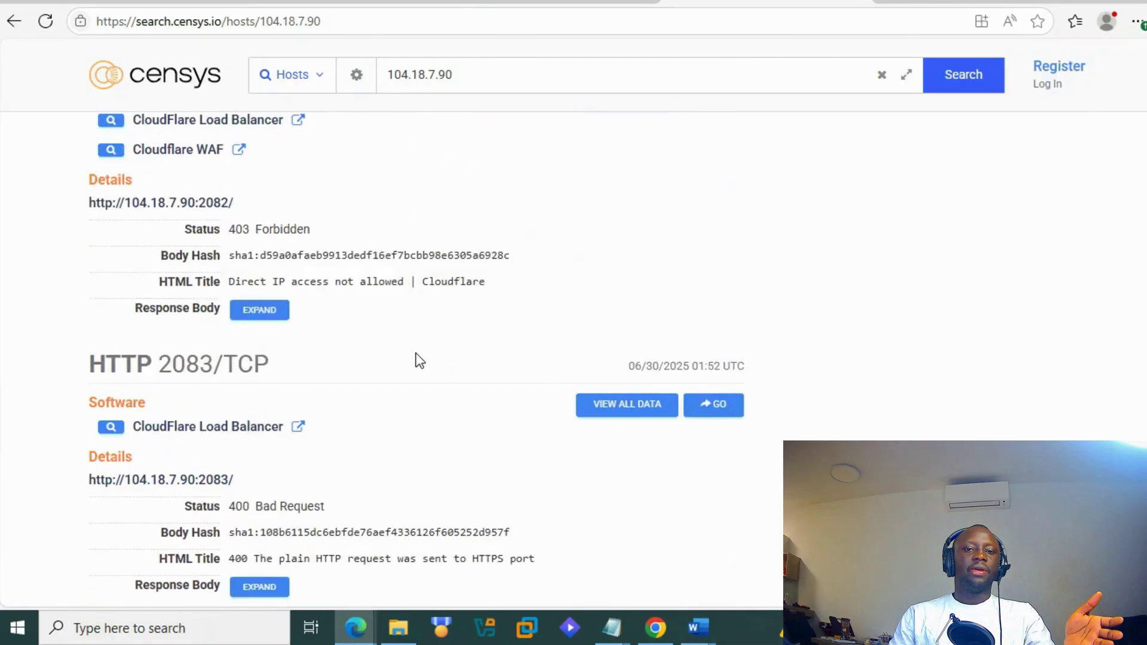
pyautogui.scroll(5, 418, 352)
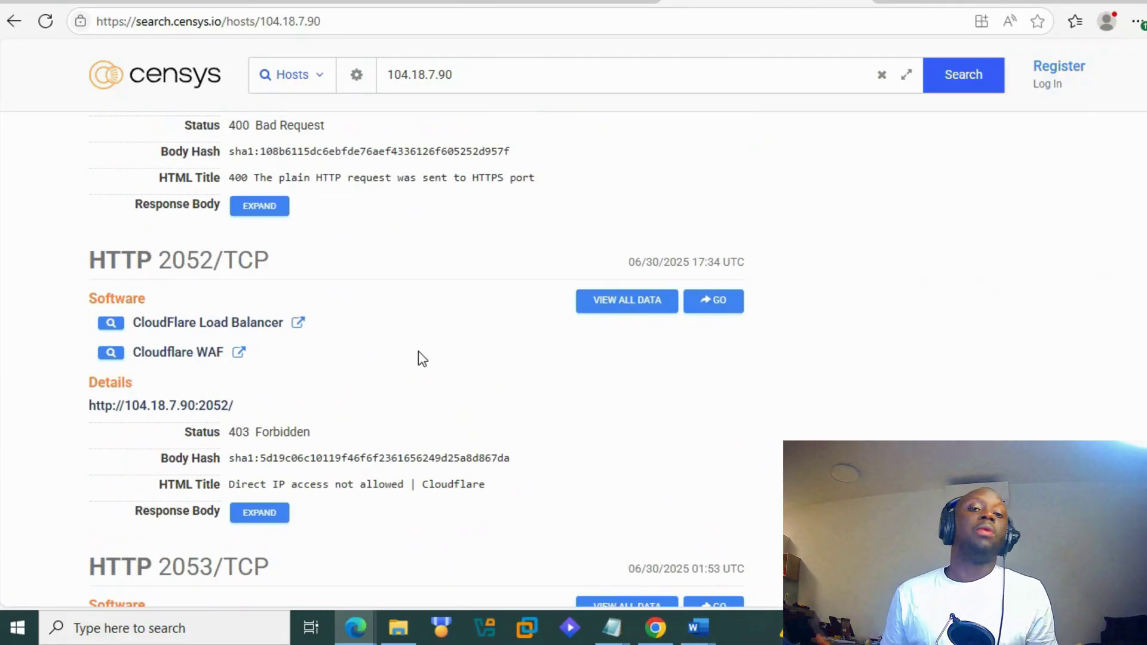
pyautogui.scroll(14, 421, 345)
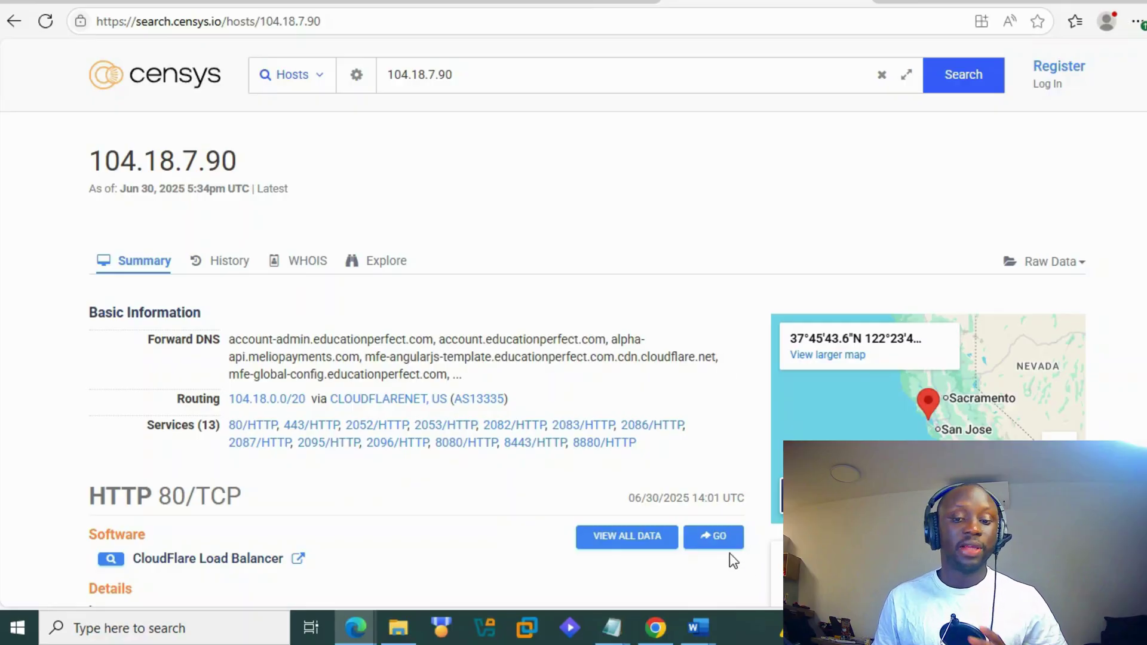
pyautogui.moveTo(611, 627)
pyautogui.click(516, 567)
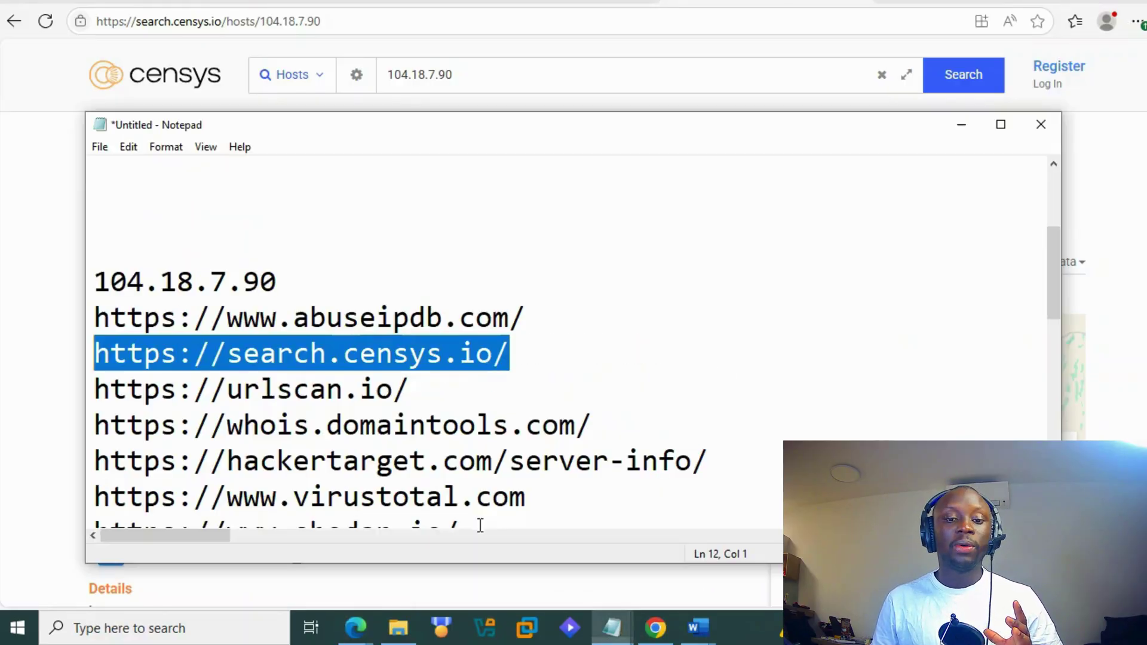
pyautogui.scroll(-3, 325, 338)
pyautogui.scroll(2, 325, 340)
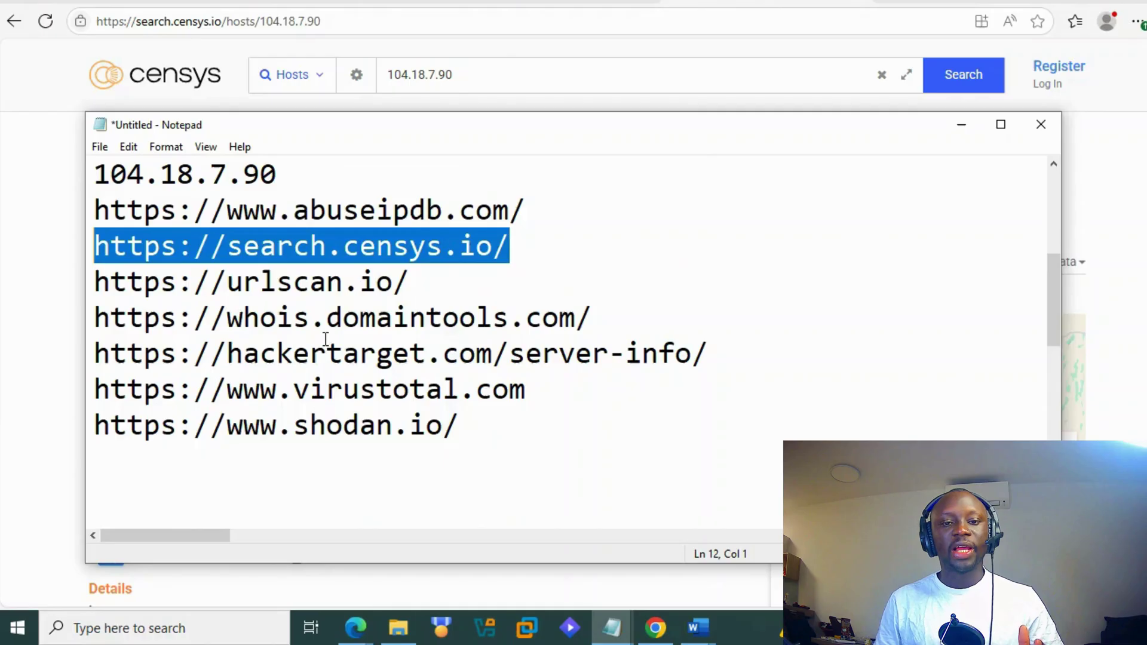
pyautogui.moveTo(484, 419); pyautogui.dragTo(76, 422)
pyautogui.hotkey('ctrl', 'c')
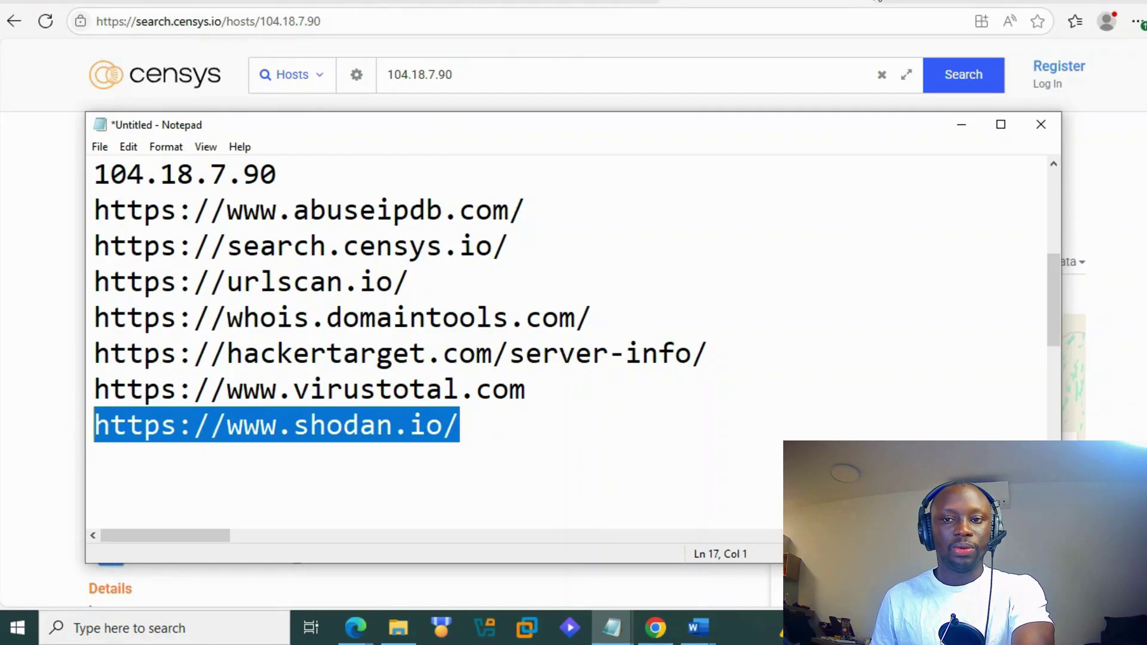
pyautogui.click(878, 2)
pyautogui.hotkey('ctrl', 't')
pyautogui.hotkey('ctrl', 'v')
pyautogui.press('Return')
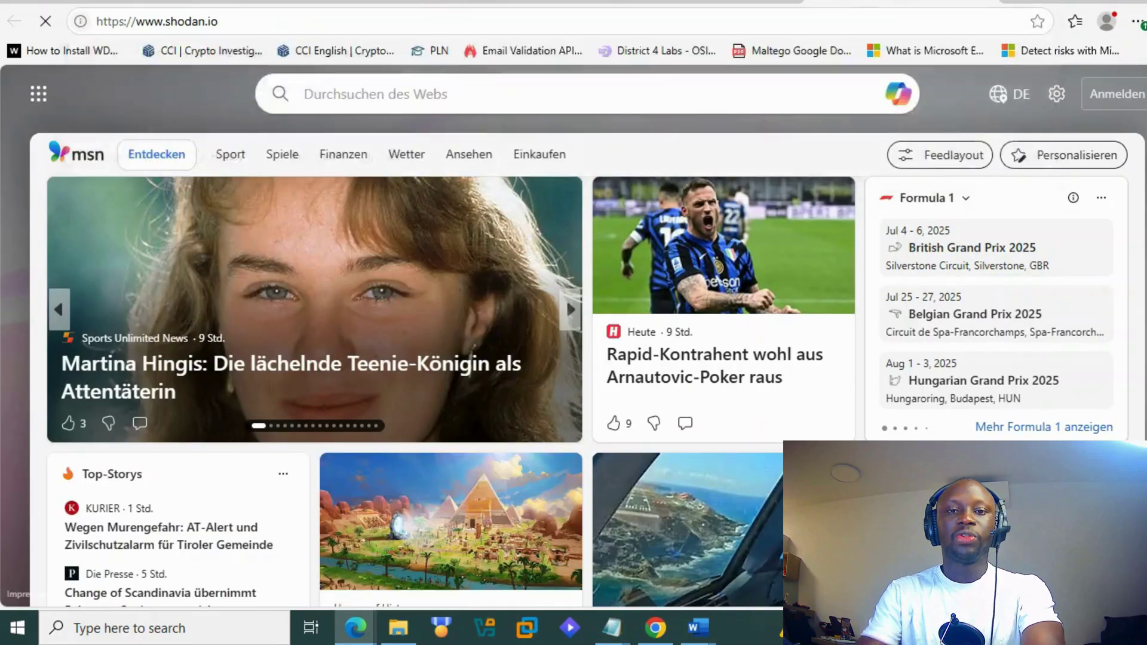
# Step: Copy the IP address 104.18.7.90 from the Censys search and look it up on Shodan
pyautogui.click(750, 3)
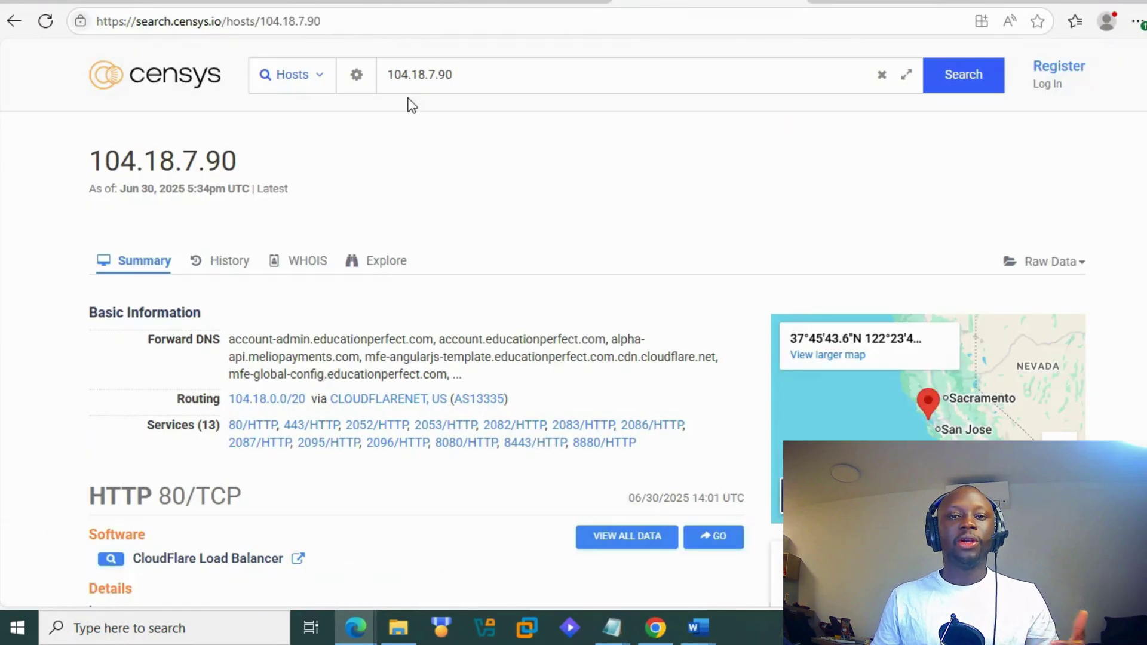
pyautogui.moveTo(390, 76); pyautogui.dragTo(500, 71)
pyautogui.hotkey('ctrl', 'c')
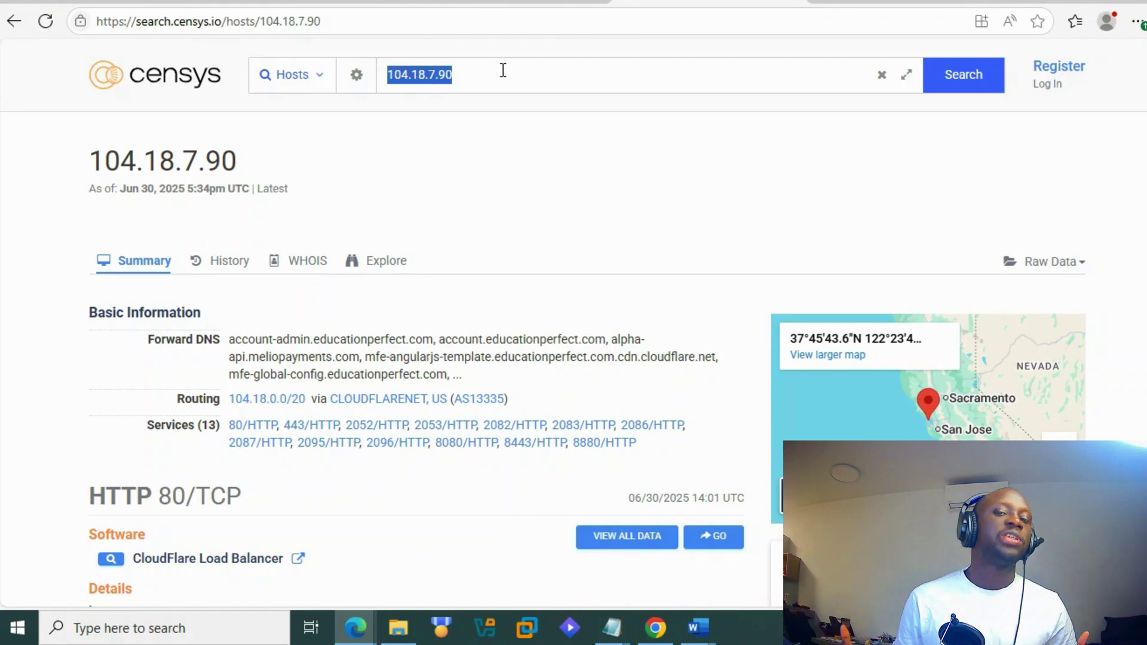
pyautogui.click(902, 2)
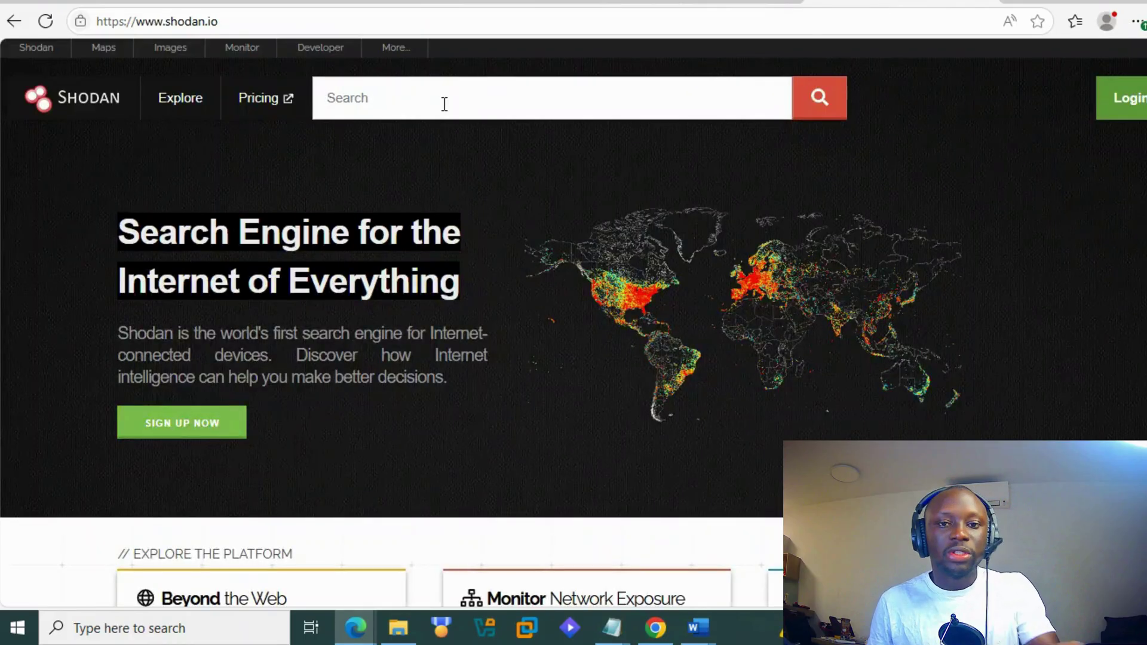
pyautogui.hotkey('ctrl', 'v')
pyautogui.press('Return')
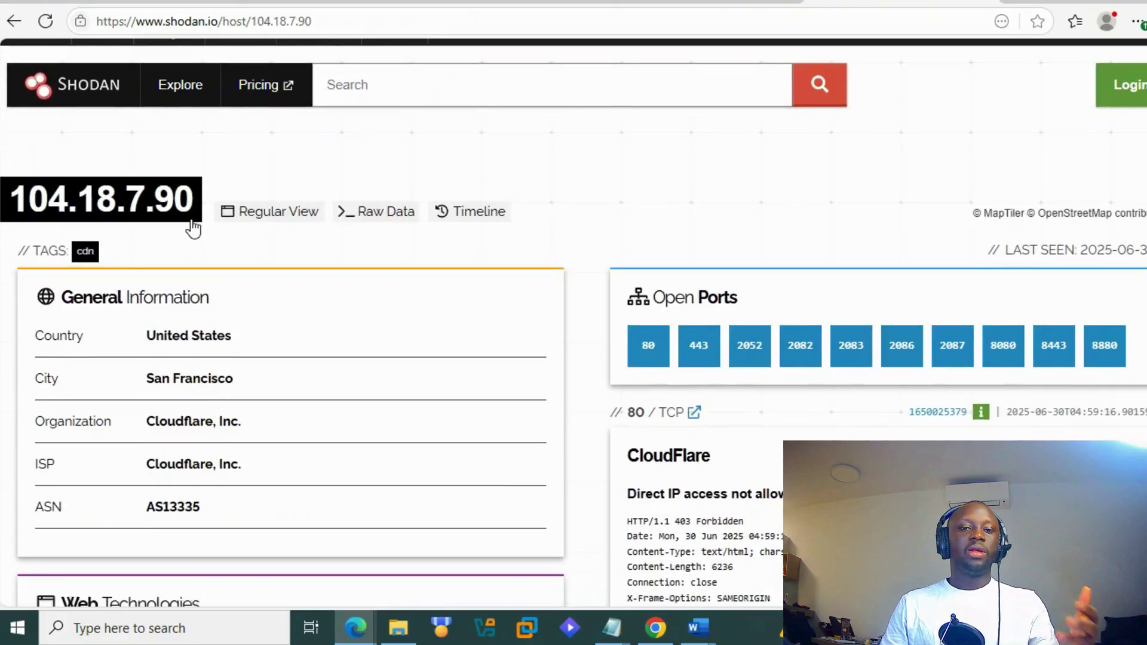
# Step: Examine the Shodan host page for 104.18.7.90, covering general information, web technologies, open ports and the per-port response banners
pyautogui.scroll(-2, 9, 143)
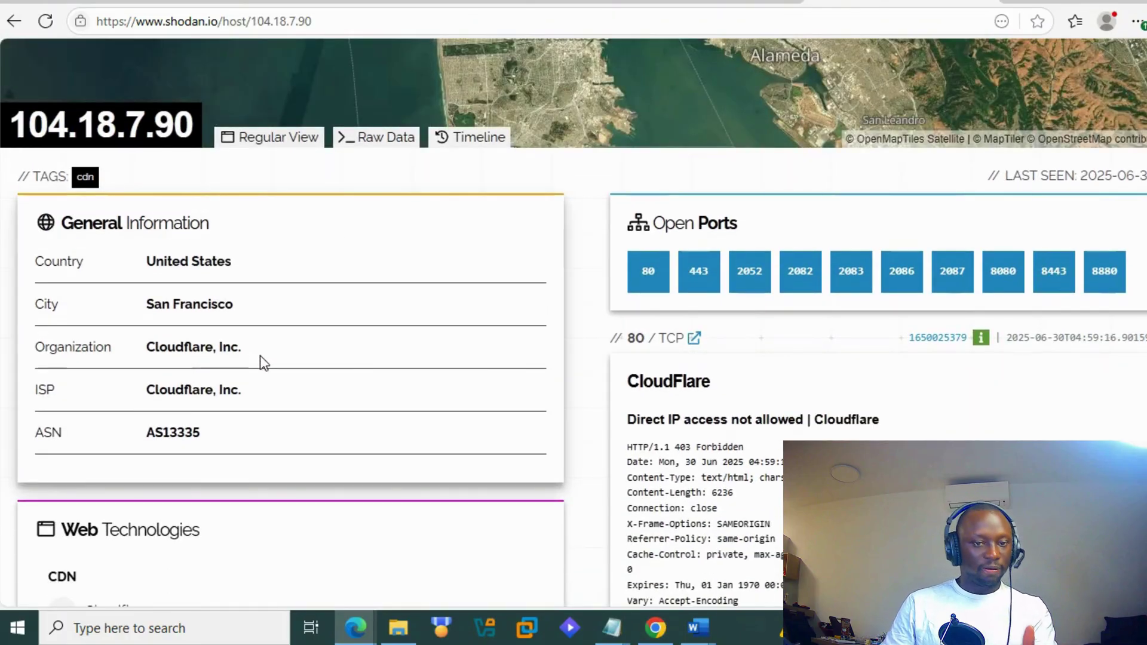
pyautogui.scroll(-3, 214, 334)
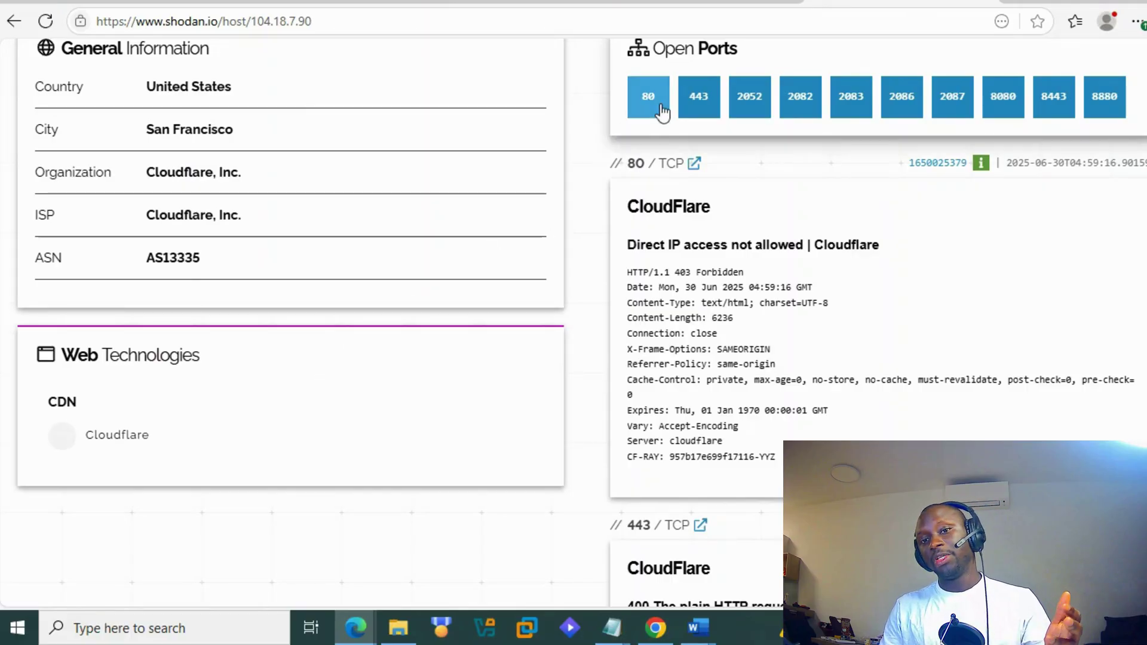
pyautogui.scroll(2, 876, 116)
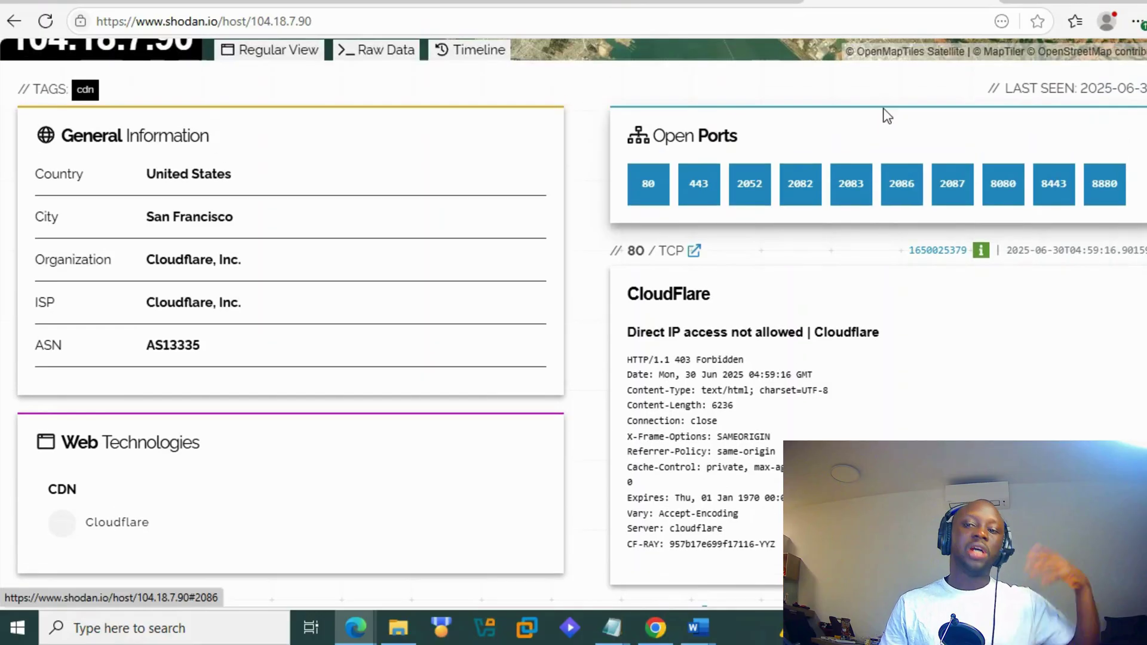
pyautogui.scroll(-15, 733, 349)
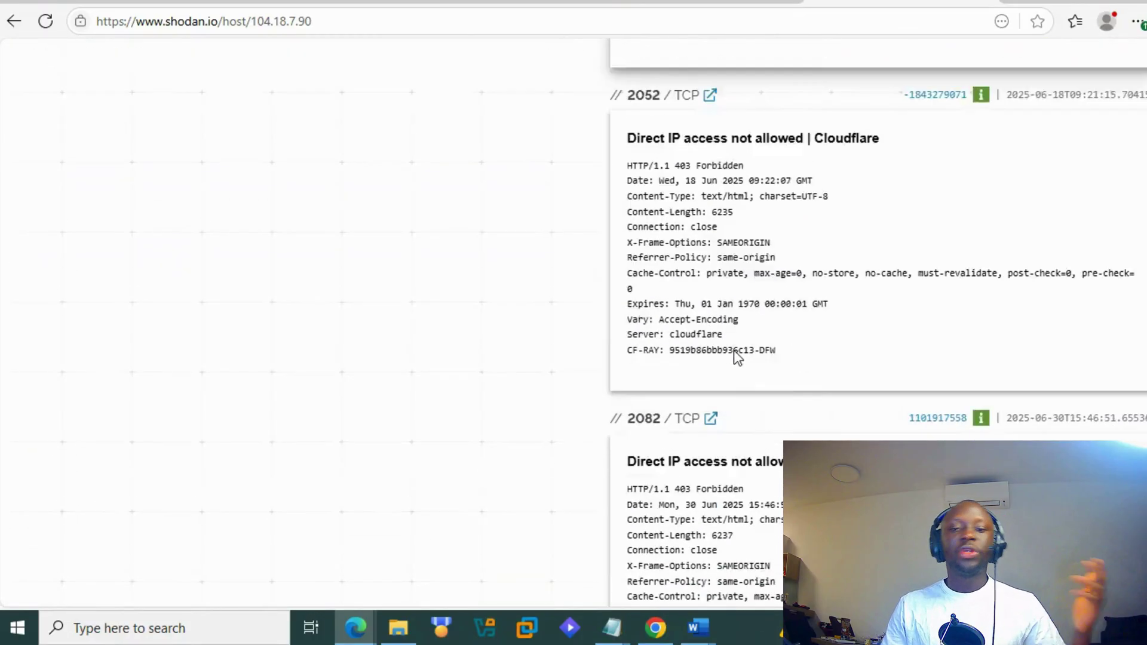
pyautogui.scroll(-5, 360, 321)
pyautogui.scroll(20, 387, 333)
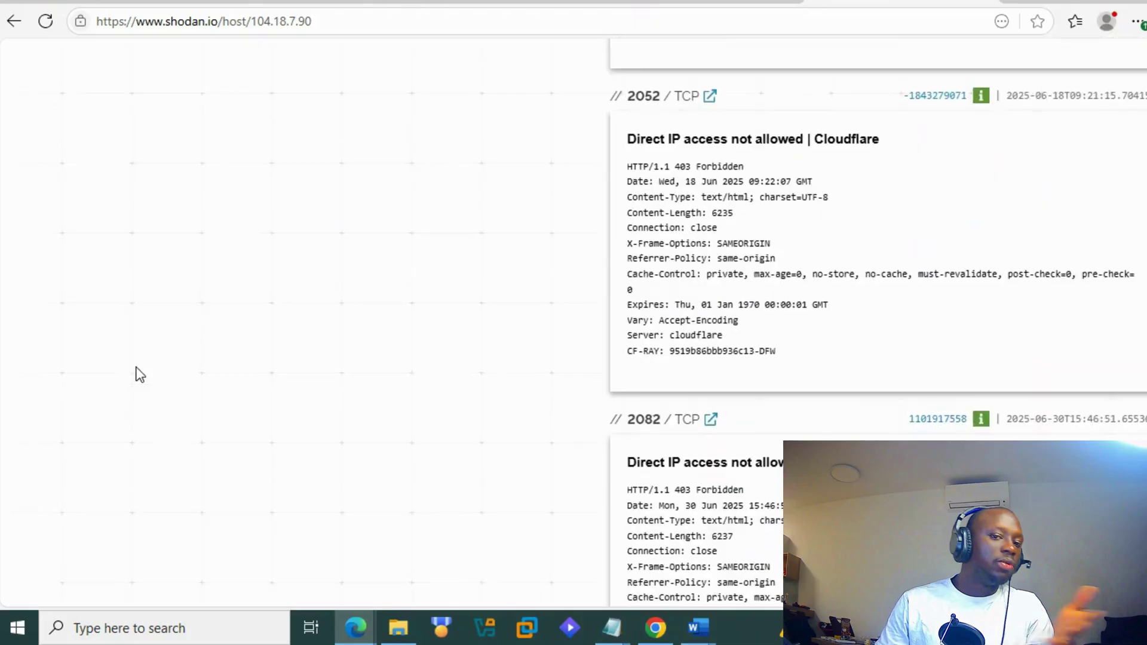
pyautogui.scroll(8, 173, 358)
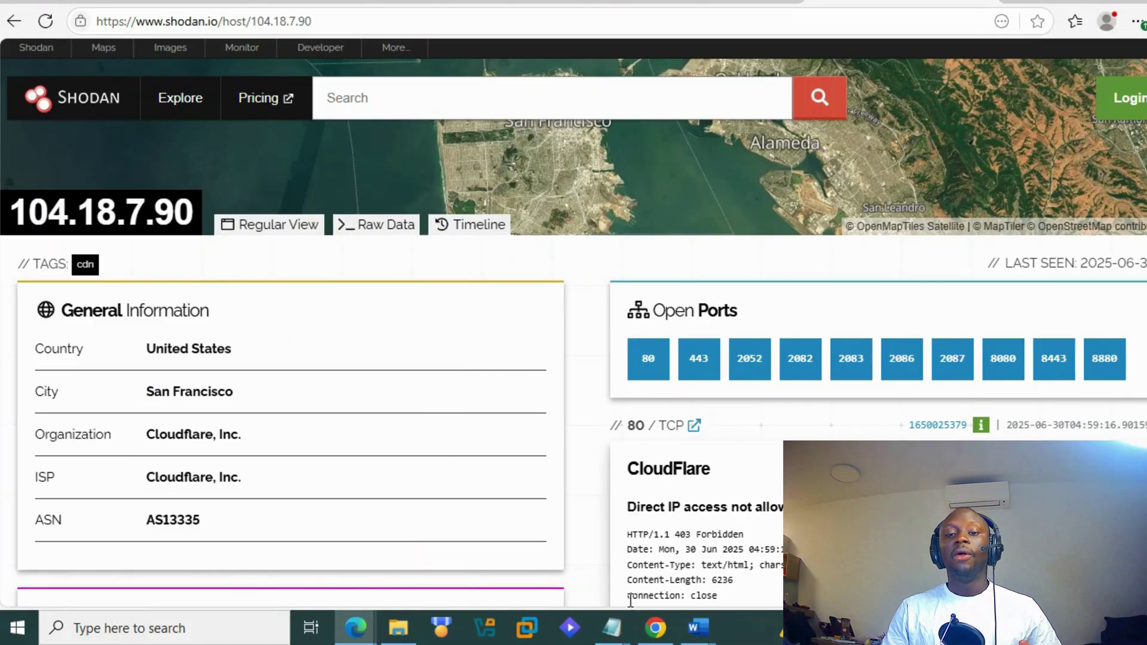
pyautogui.moveTo(615, 612)
pyautogui.click(483, 559)
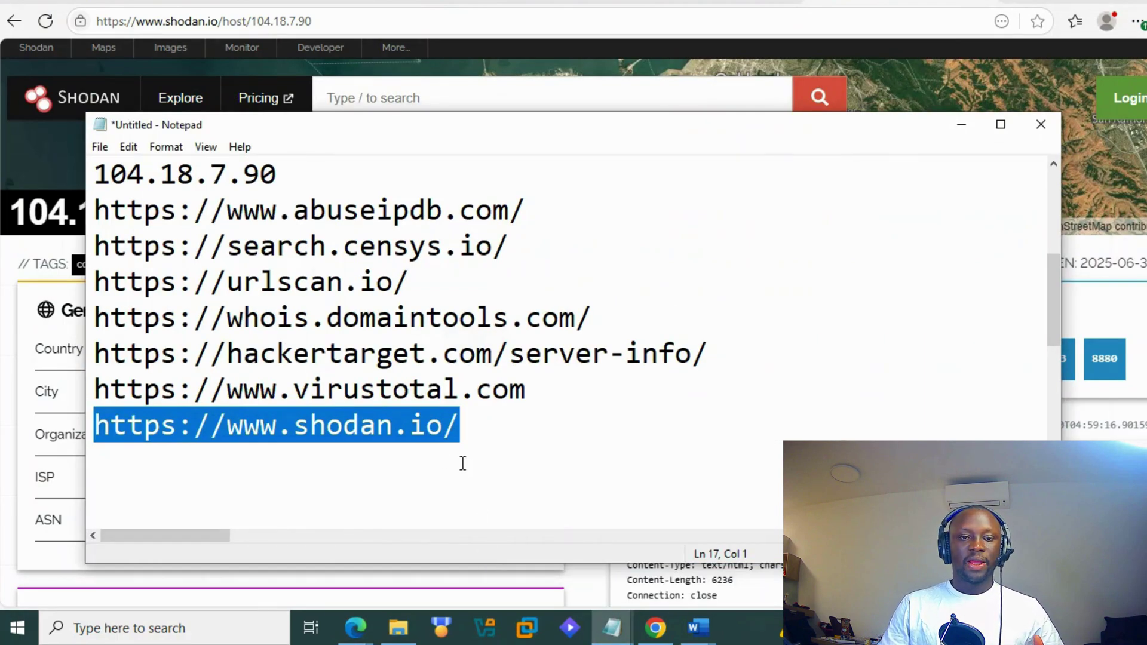
pyautogui.moveTo(537, 385); pyautogui.dragTo(92, 397)
pyautogui.hotkey('ctrl', 'c')
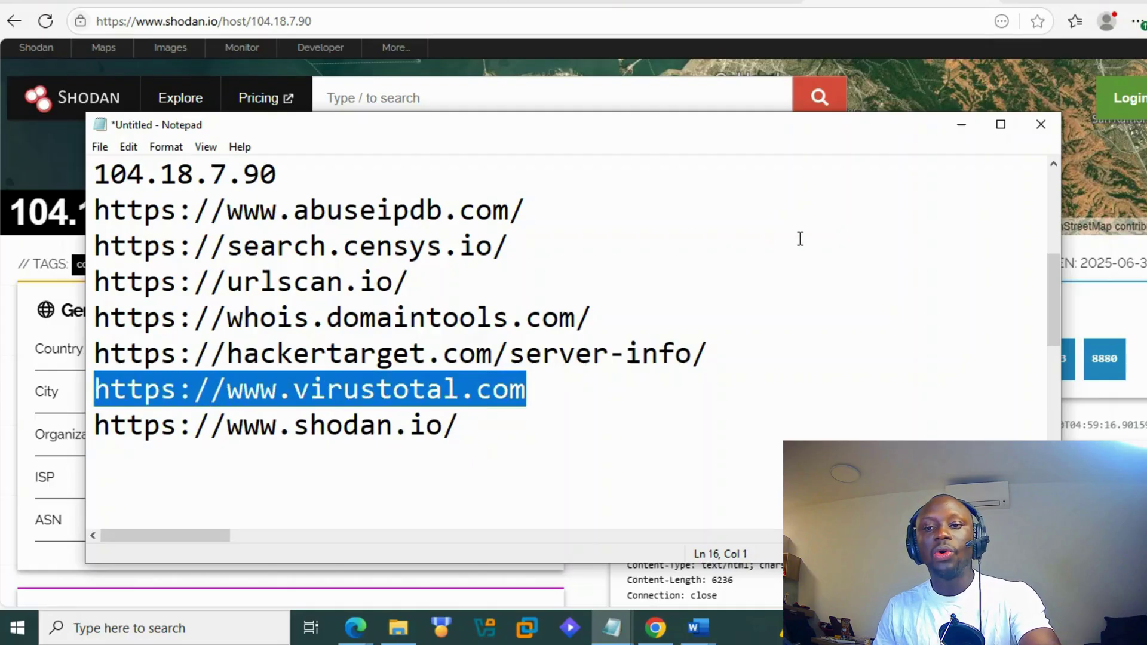
pyautogui.click(992, 6)
pyautogui.hotkey('ctrl', 't')
pyautogui.hotkey('ctrl', 'v')
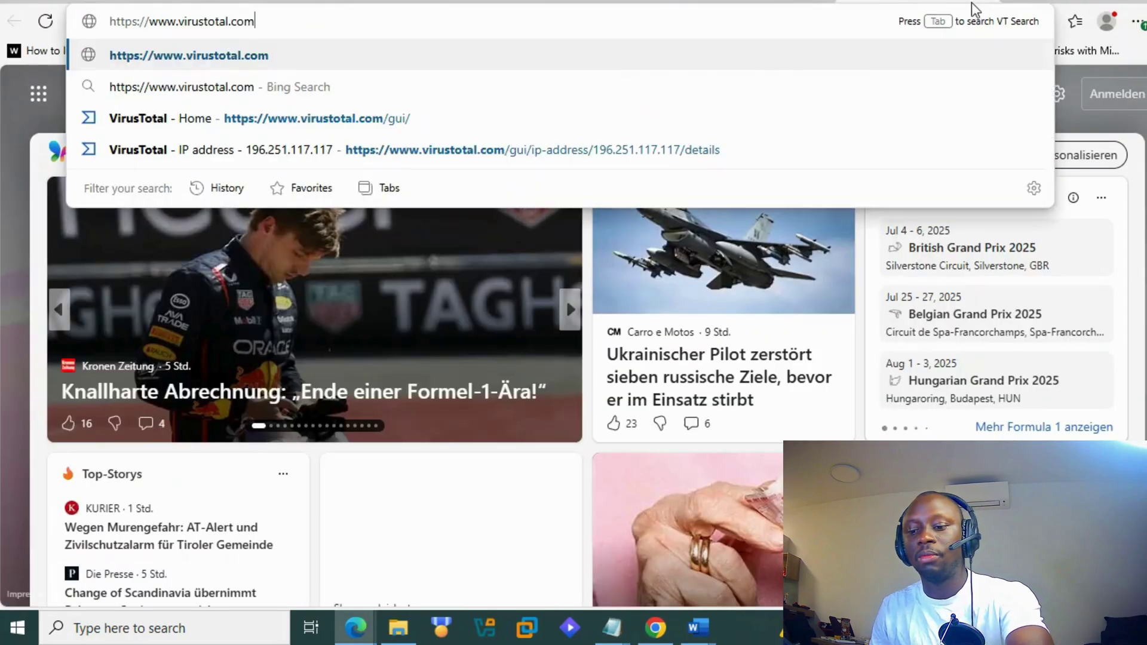
pyautogui.press('Return')
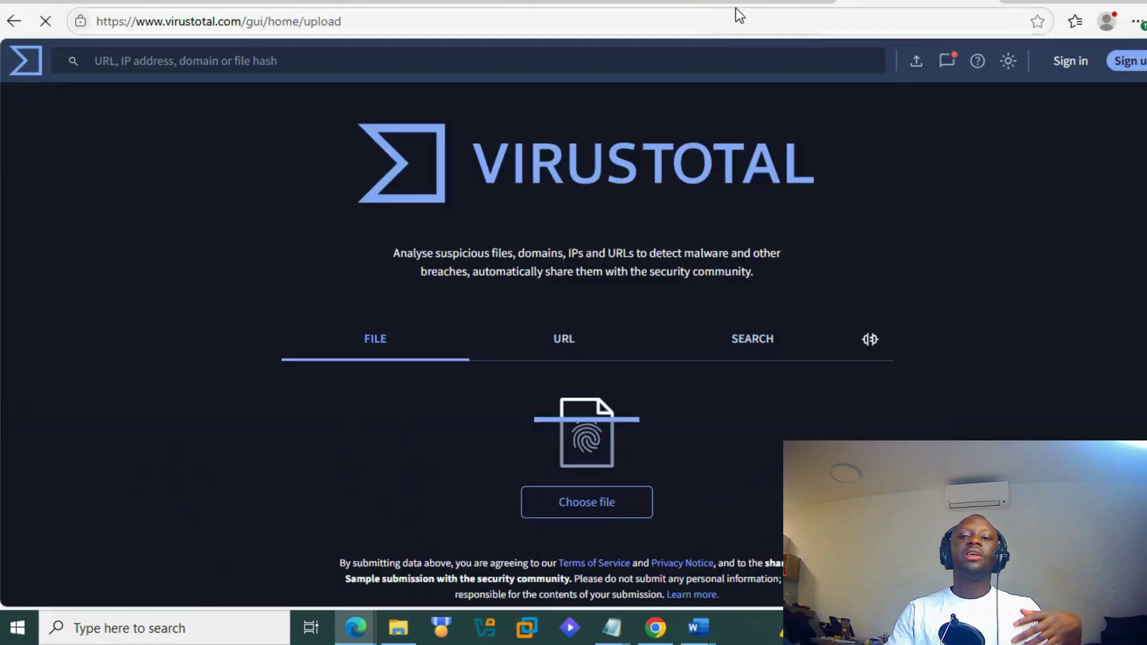
# Step: Copy the IP address 104.18.7.90 from the Censys search and look it up with VirusTotal's search
pyautogui.click(740, 6)
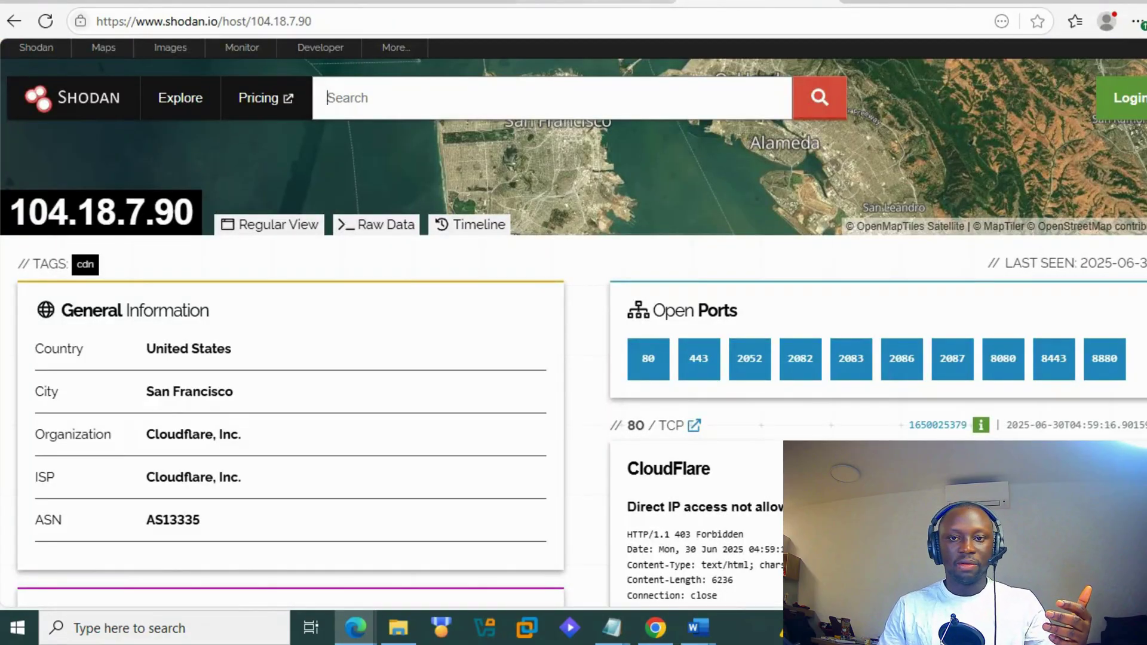
pyautogui.click(598, 2)
pyautogui.moveTo(493, 77); pyautogui.dragTo(354, 84)
pyautogui.hotkey('ctrl', 'c')
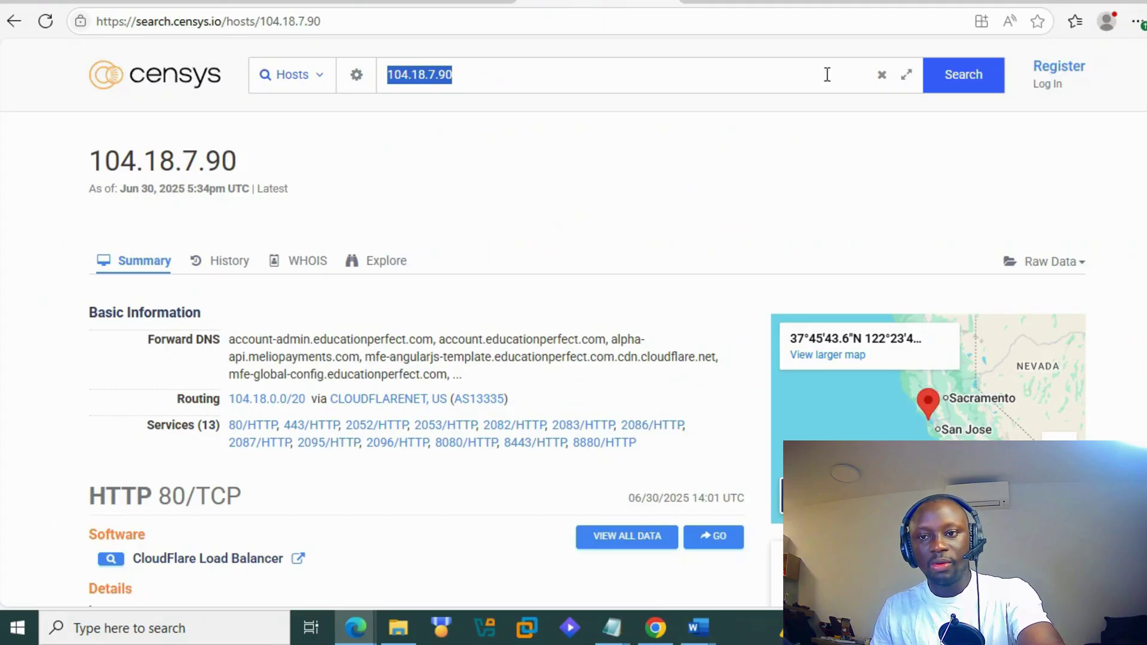
pyautogui.click(914, 5)
pyautogui.click(754, 339)
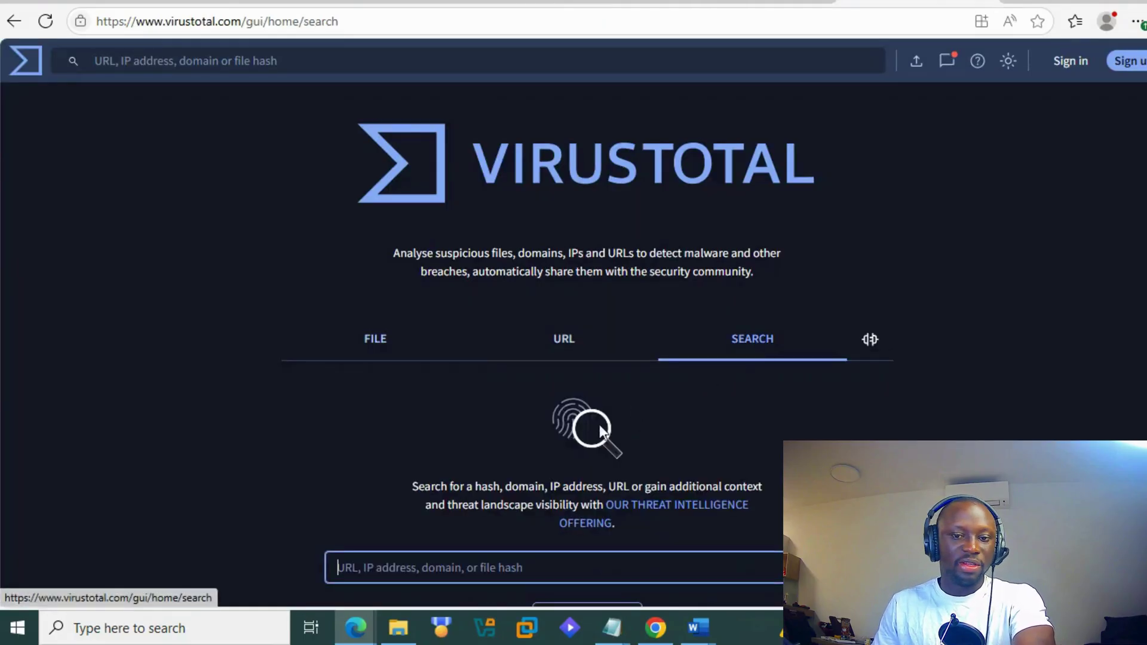
pyautogui.hotkey('ctrl', 'v')
pyautogui.press('Return')
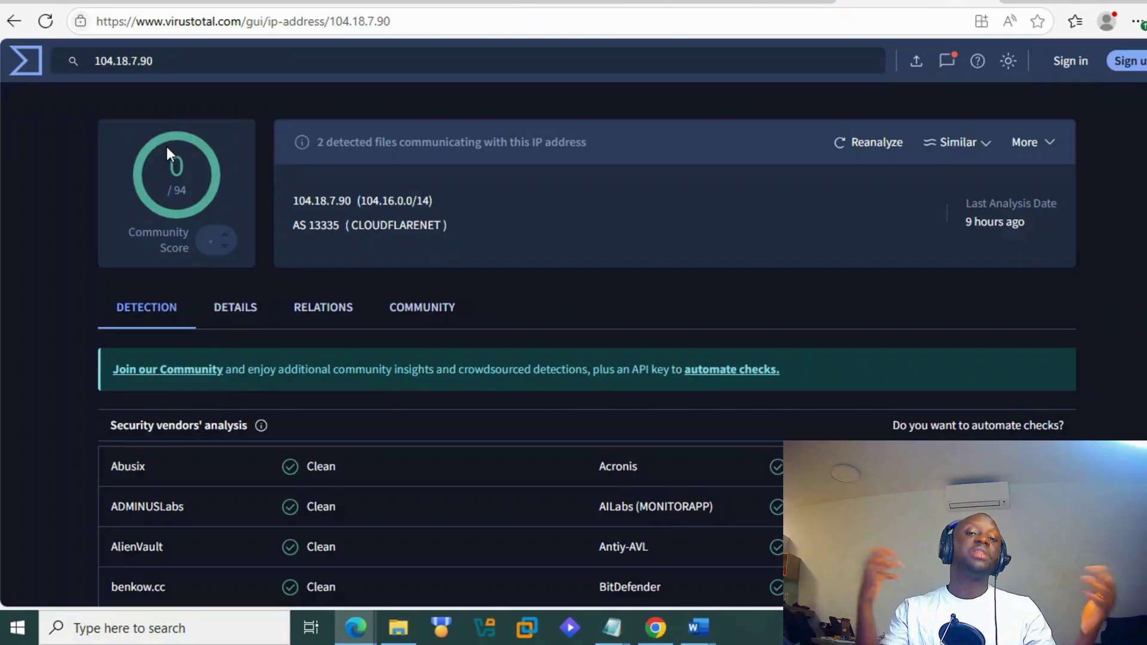
# Step: Open the VirusTotal details for 104.18.7.90 and review the basic properties and RDAP registration data
pyautogui.scroll(-1, 174, 166)
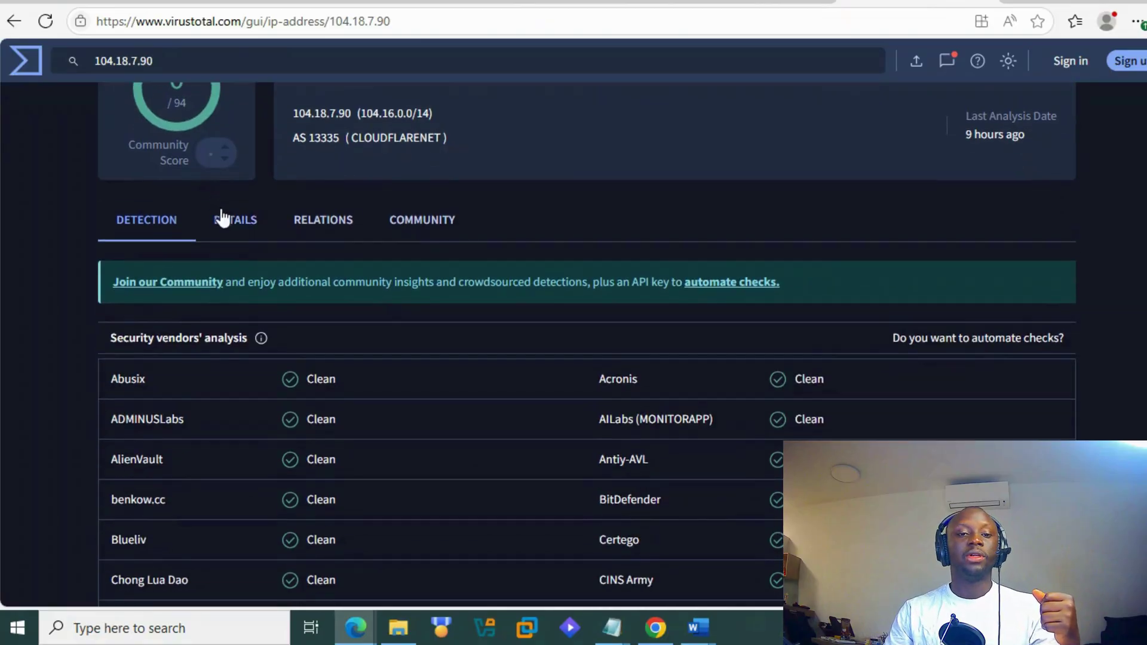
pyautogui.click(236, 230)
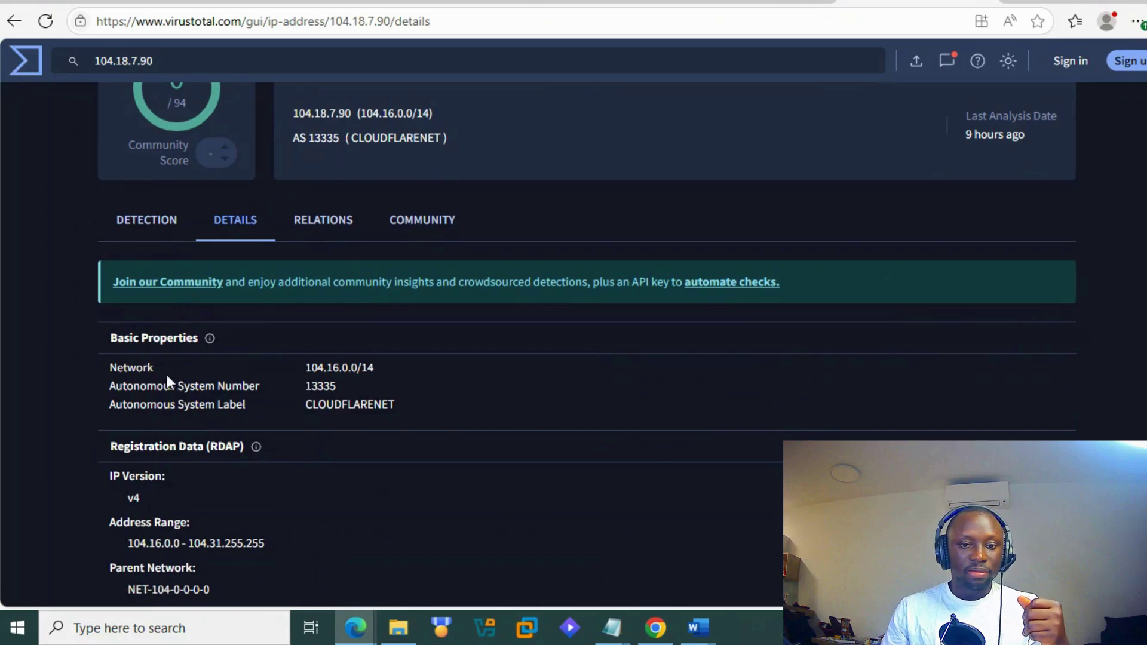
pyautogui.moveTo(181, 382); pyautogui.dragTo(334, 387)
pyautogui.scroll(-5, 137, 421)
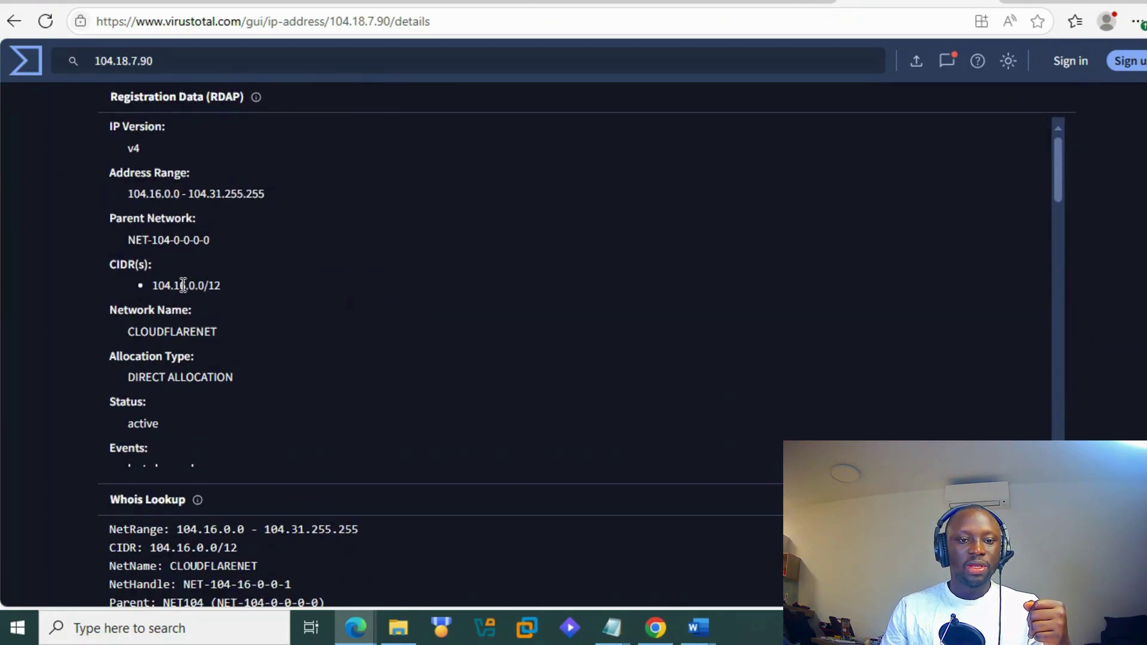
pyautogui.scroll(-8, 67, 358)
pyautogui.scroll(3, 67, 371)
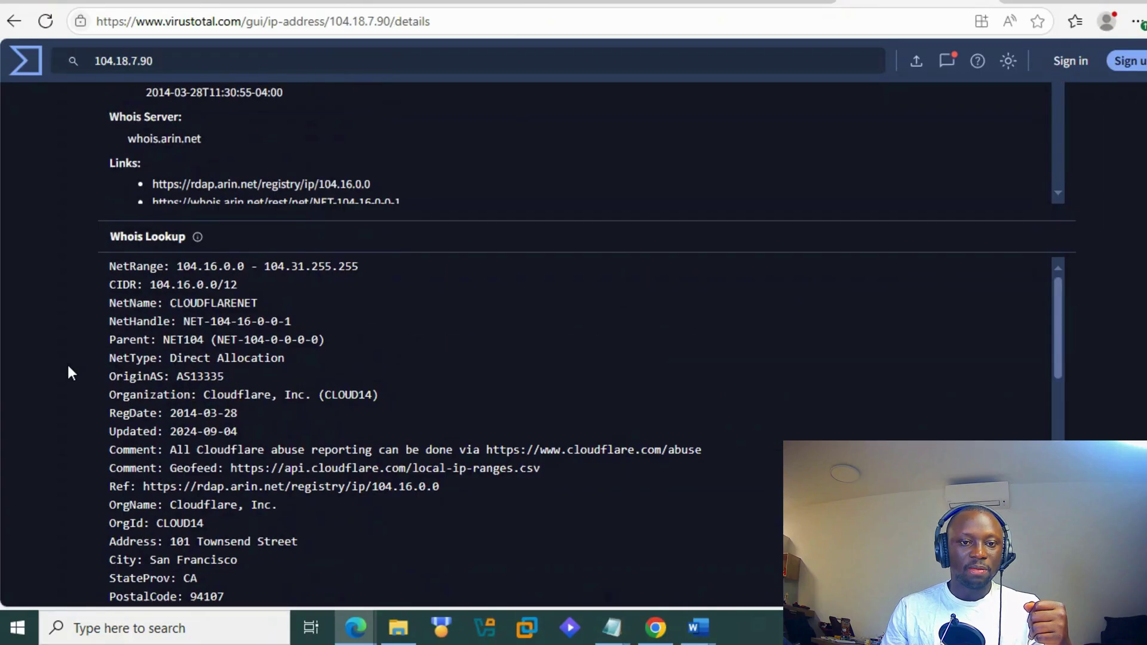
# Step: Read through the Whois lookup record and the Google results in the VirusTotal details for the IP address
pyautogui.scroll(-5, 213, 385)
pyautogui.scroll(-5, 213, 385)
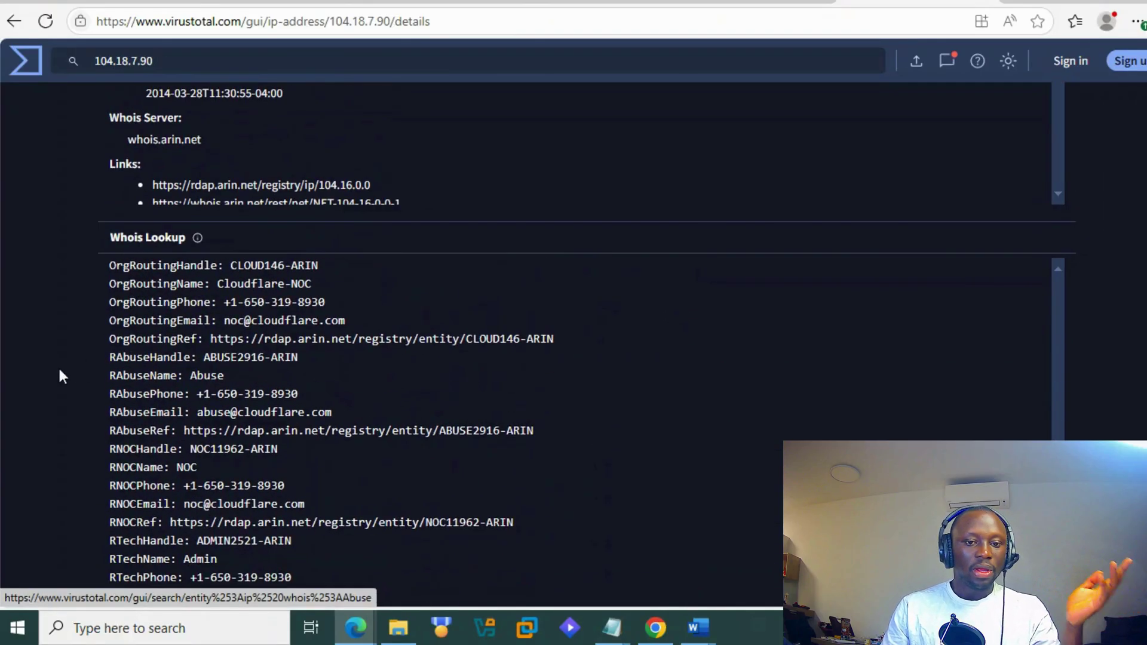
pyautogui.scroll(1, 55, 368)
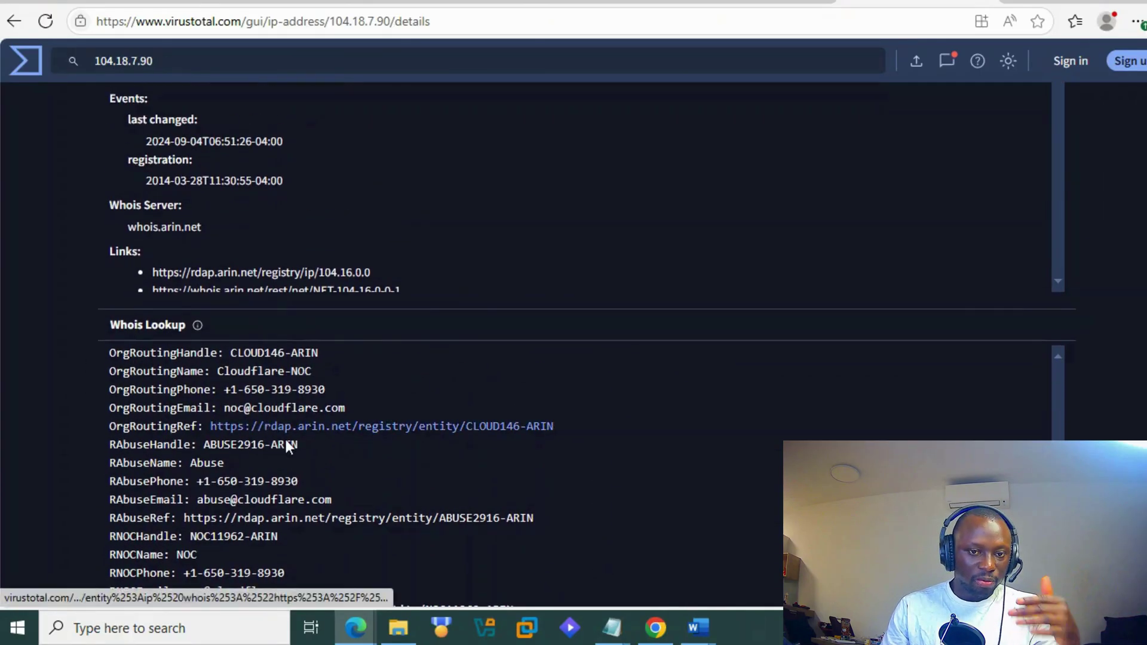
pyautogui.scroll(2, 280, 442)
pyautogui.scroll(-5, 38, 376)
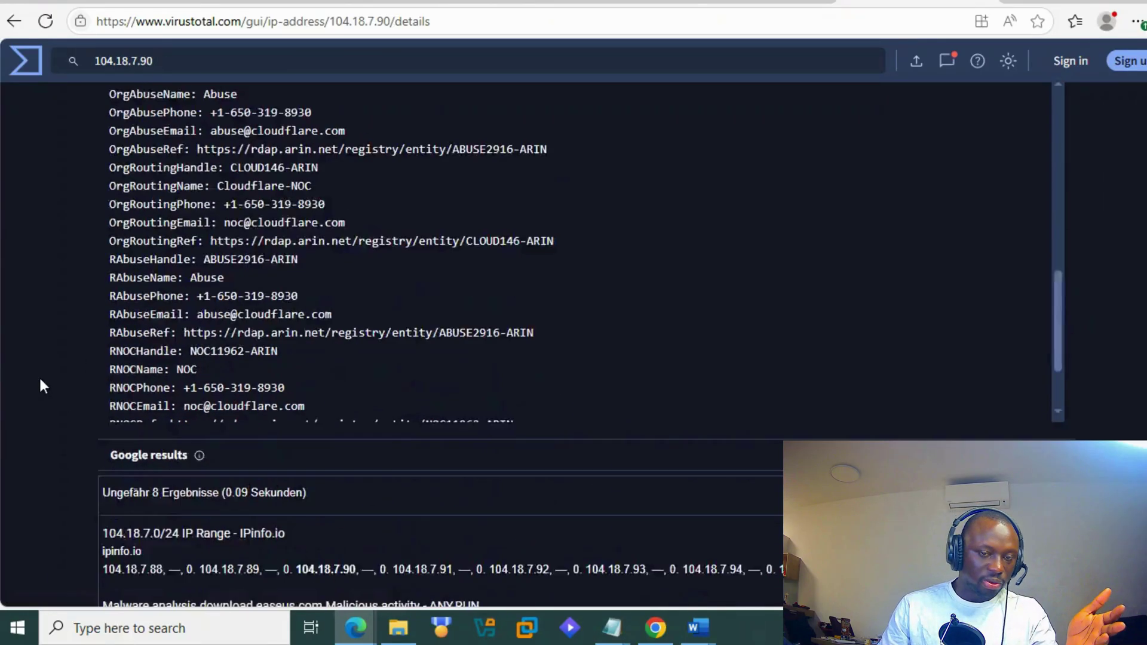
pyautogui.scroll(-4, 87, 359)
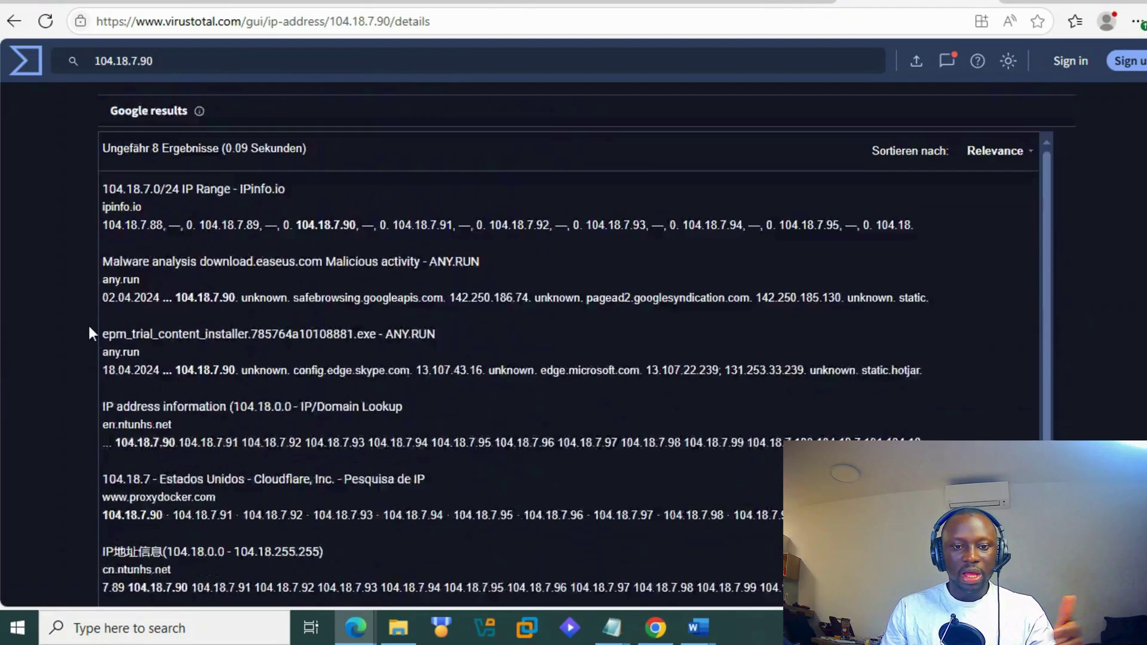
pyautogui.scroll(3, 242, 322)
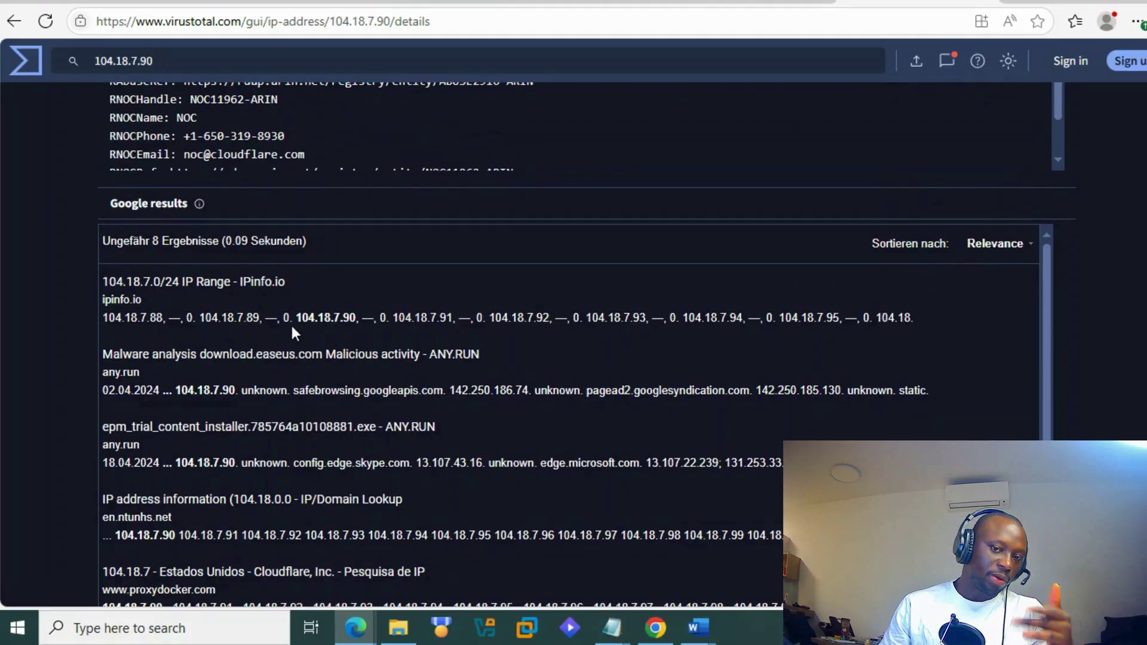
# Step: Open the IP's relations on VirusTotal and examine the passive DNS replication dates, detections and domains, expanding the list with more entries
pyautogui.scroll(20, 125, 340)
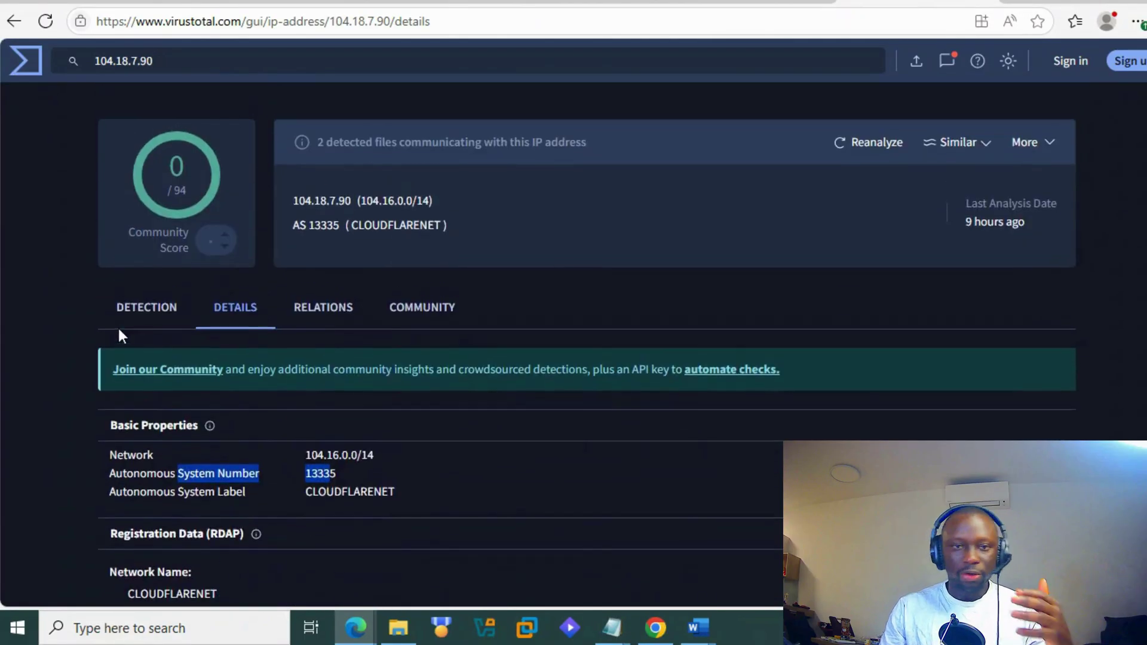
pyautogui.click(345, 307)
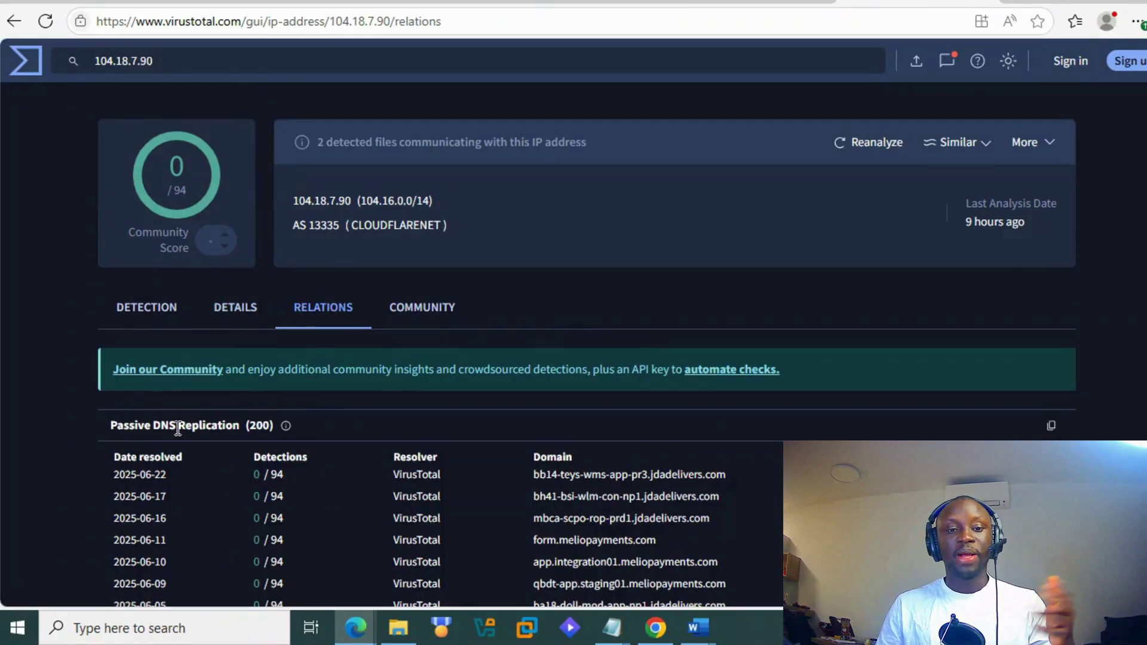
pyautogui.scroll(-1, 323, 410)
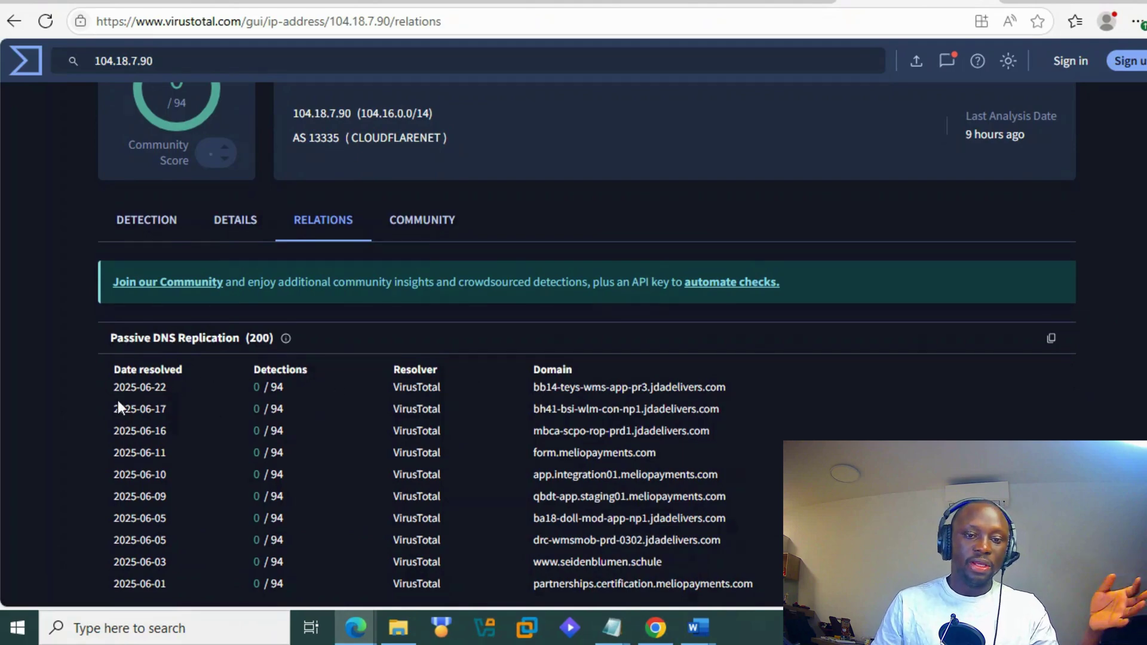
pyautogui.moveTo(126, 388); pyautogui.dragTo(162, 388)
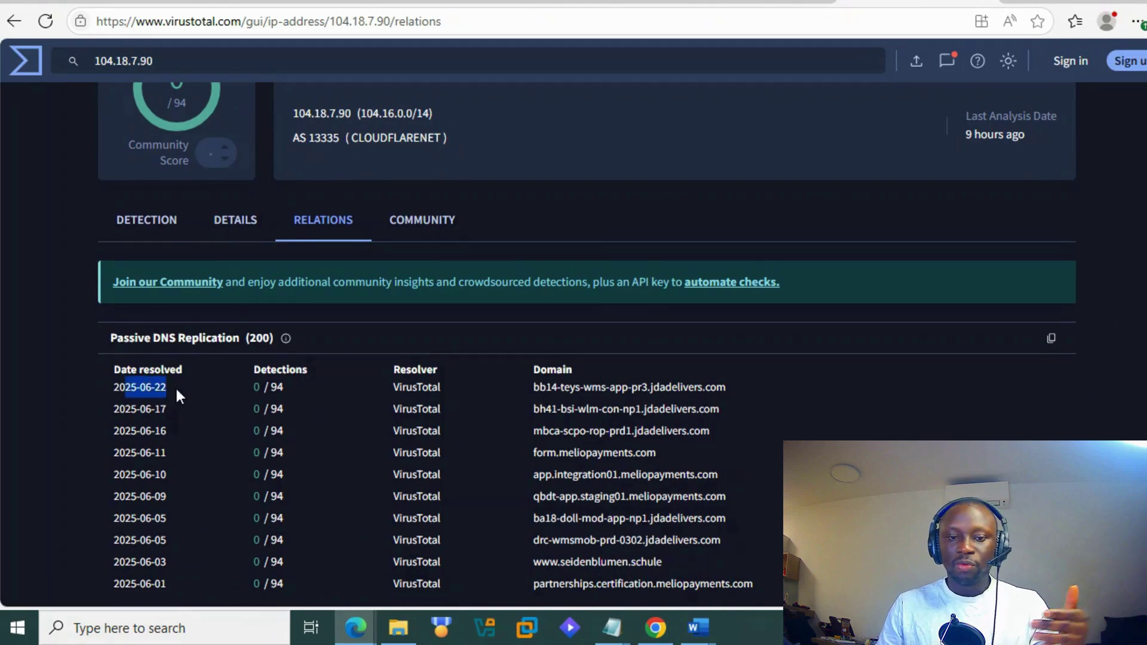
pyautogui.click(160, 410)
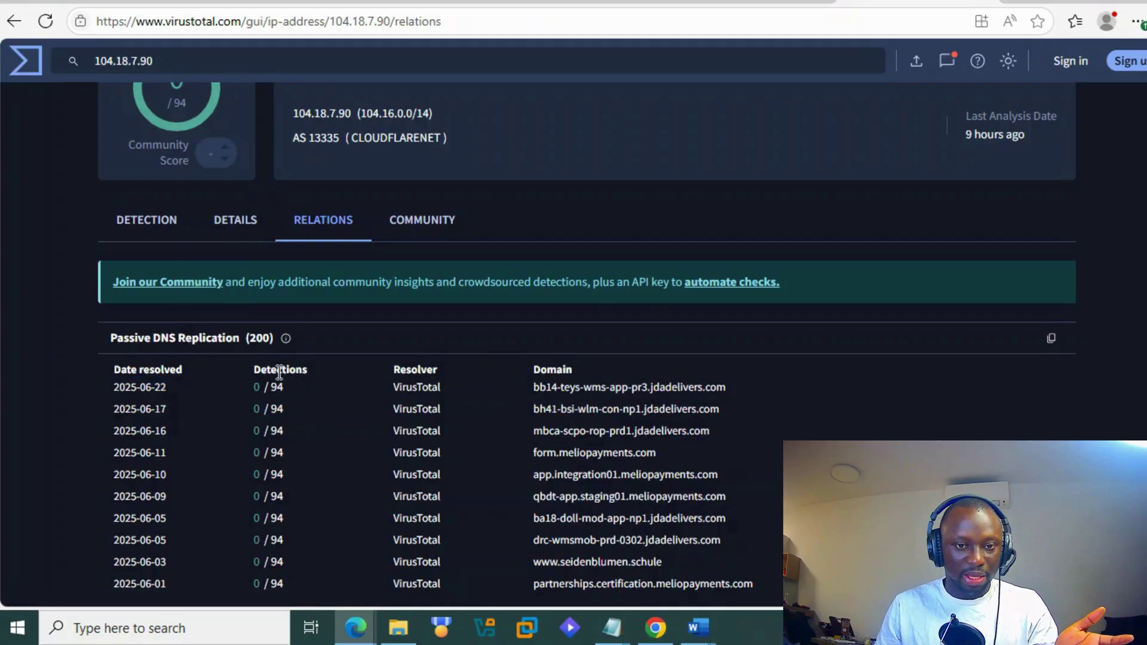
pyautogui.scroll(-3, 578, 400)
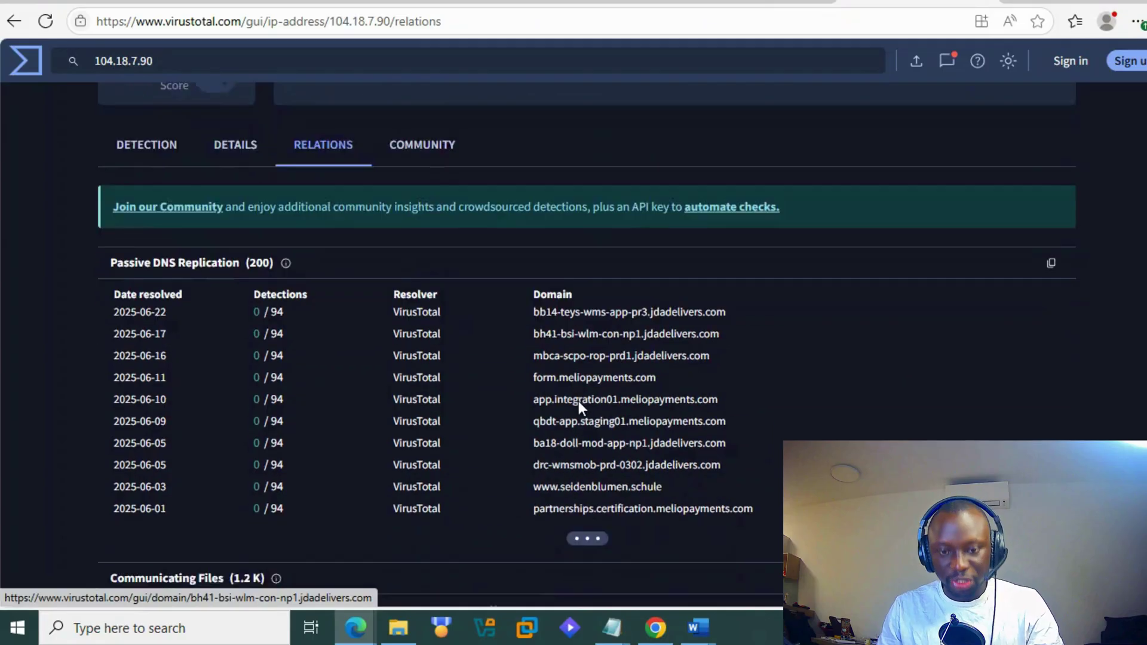
pyautogui.click(580, 441)
pyautogui.scroll(-4, 406, 392)
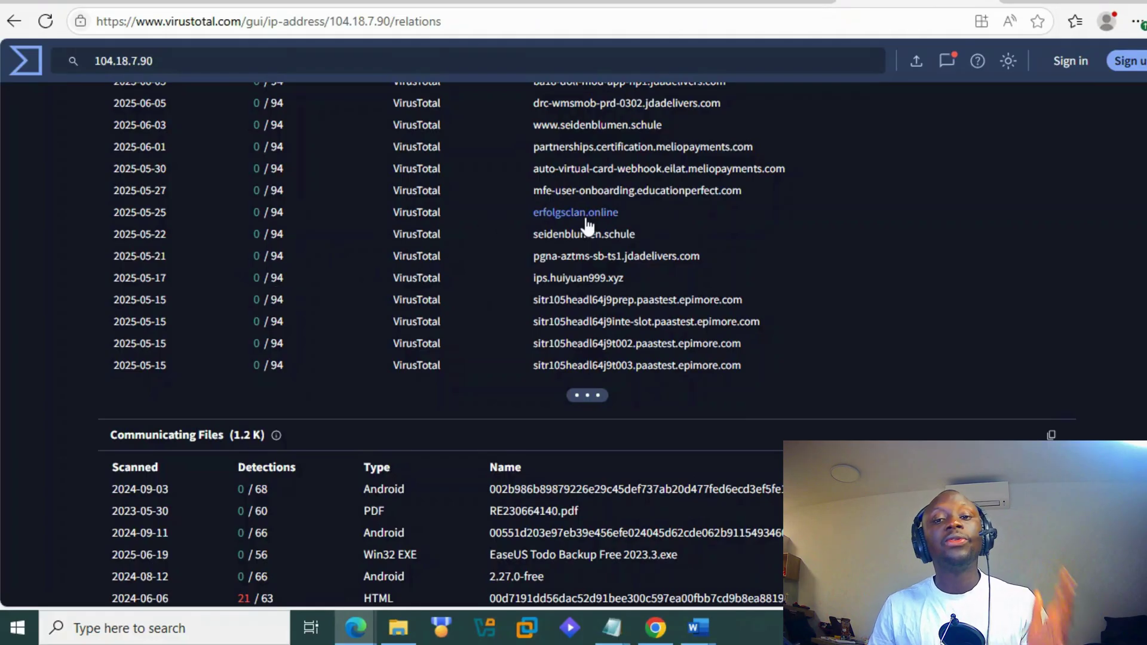
# Step: Expand the Communicating Files list and examine its detections, file types and names, along with the historical Whois lookups
pyautogui.scroll(-2, 478, 262)
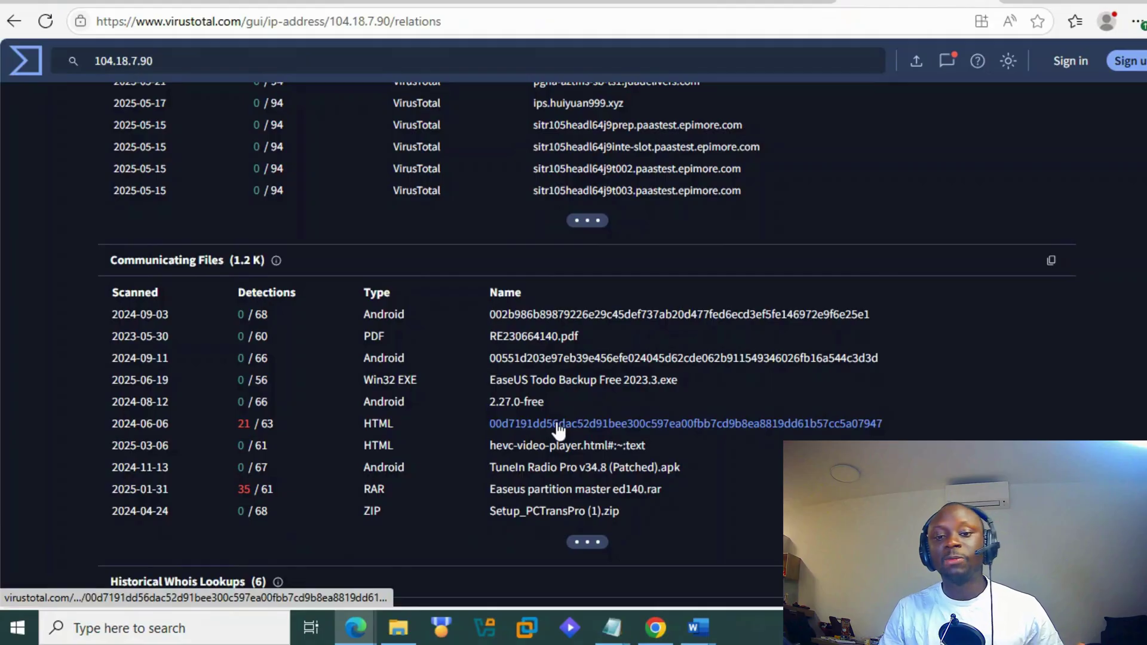
pyautogui.scroll(1, 556, 424)
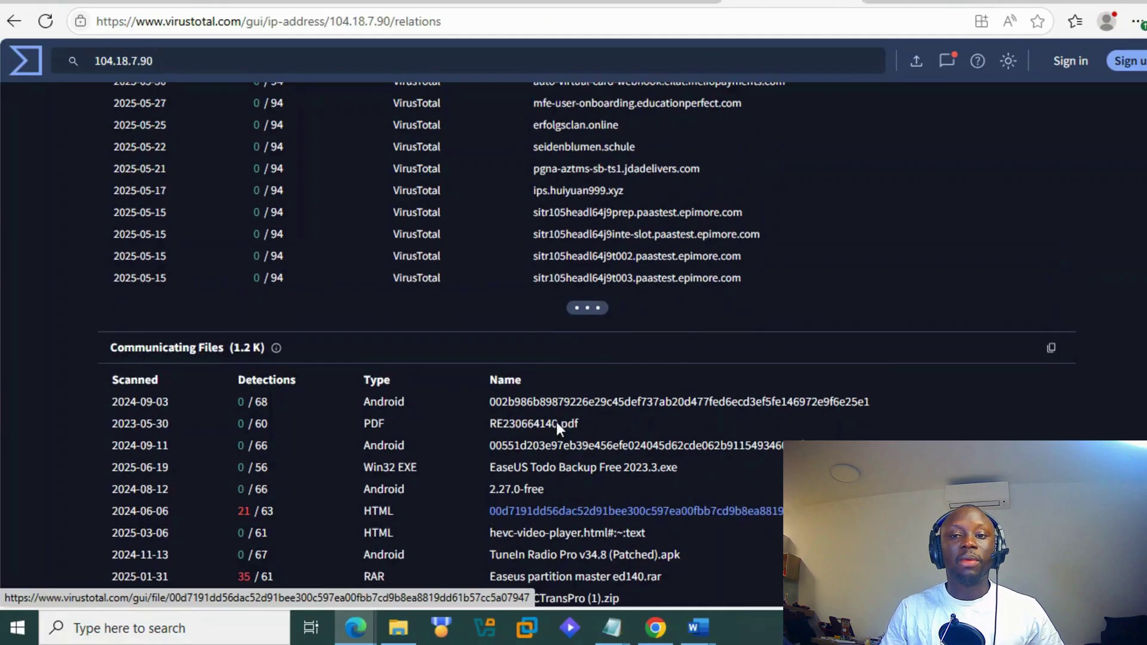
pyautogui.scroll(-4, 599, 428)
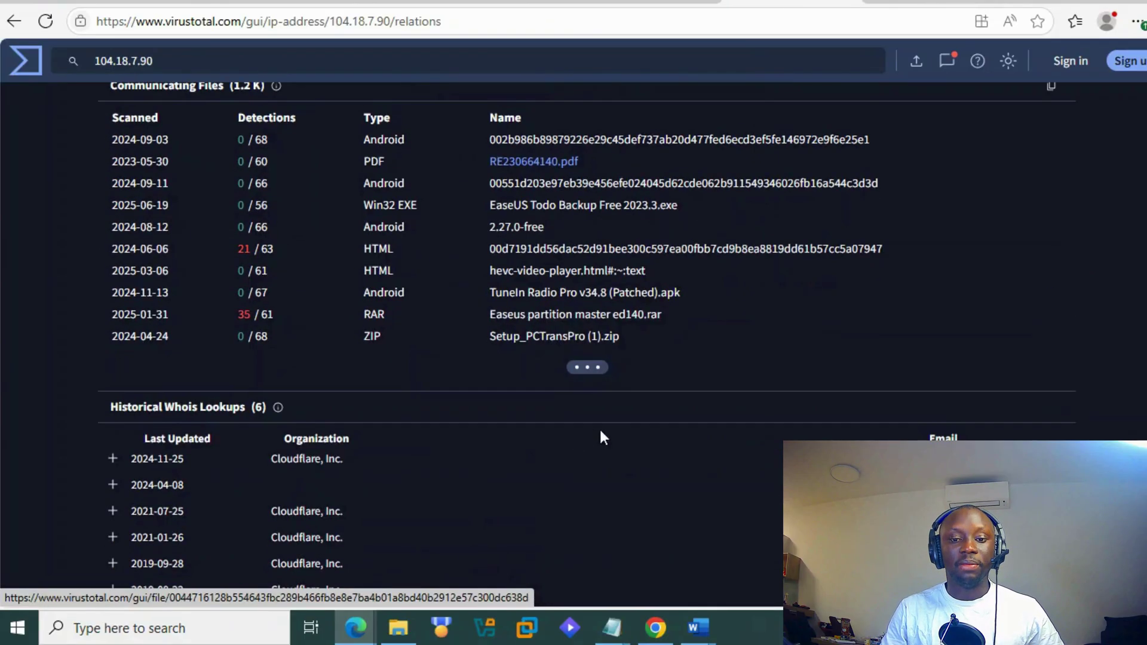
pyautogui.click(586, 366)
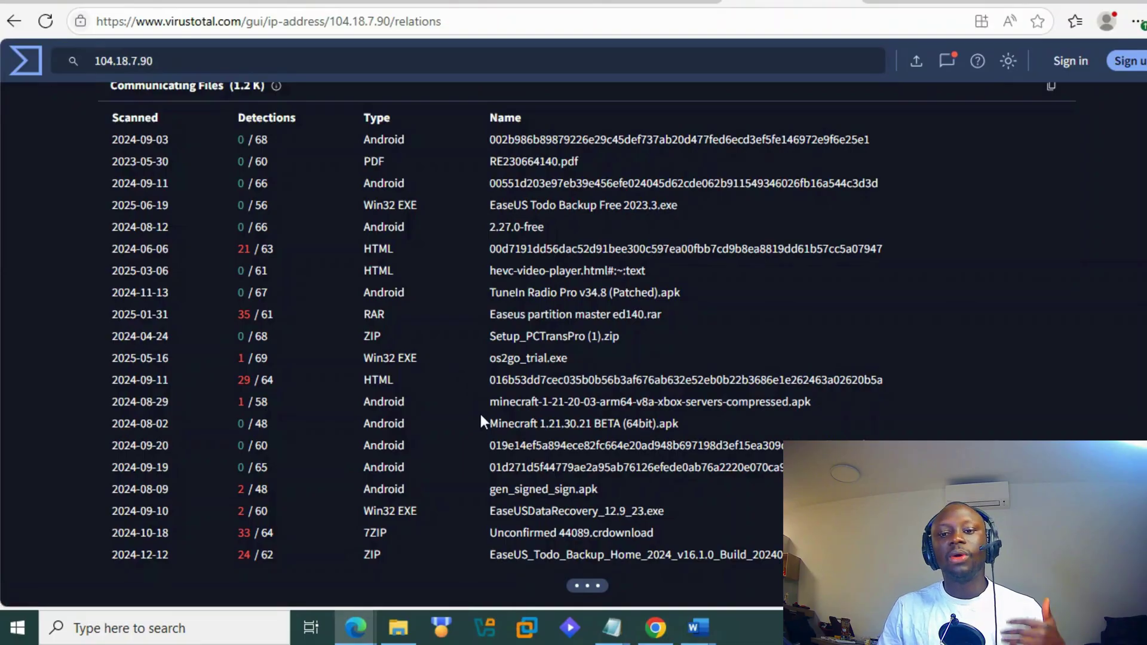
pyautogui.scroll(-2, 438, 467)
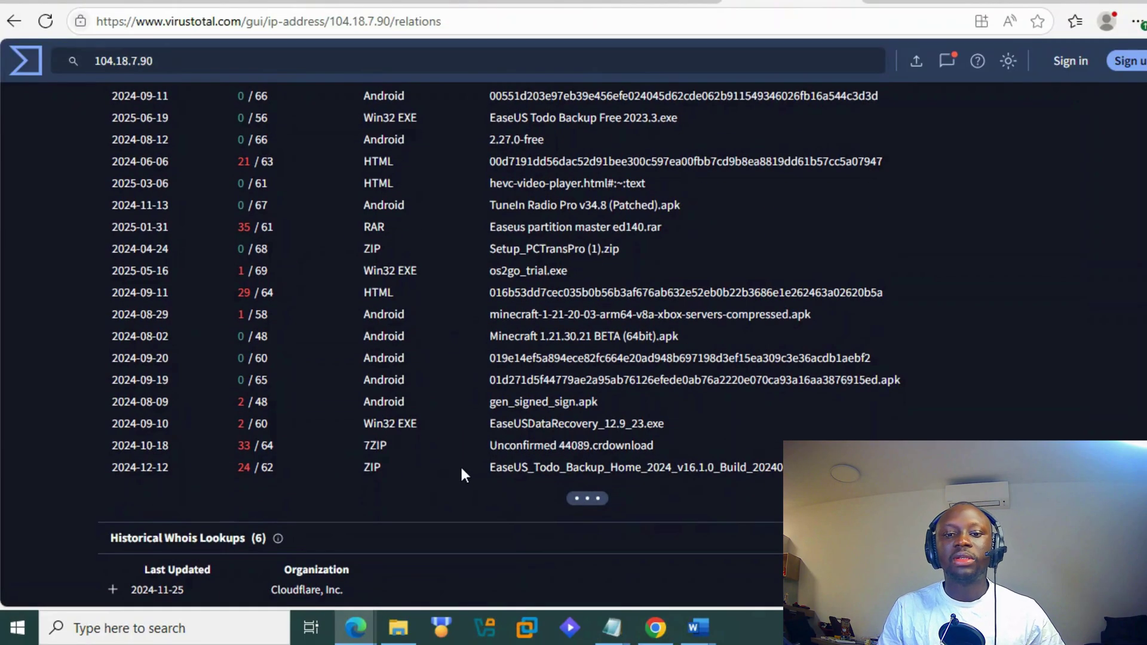
pyautogui.scroll(-5, 415, 345)
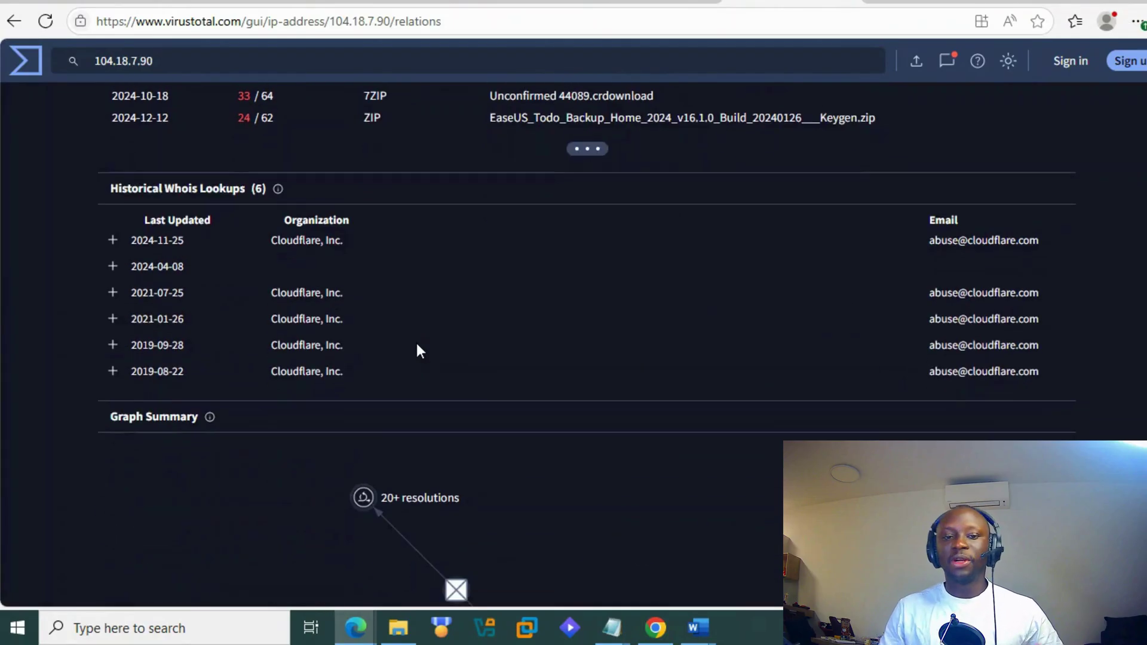
pyautogui.scroll(6, 418, 347)
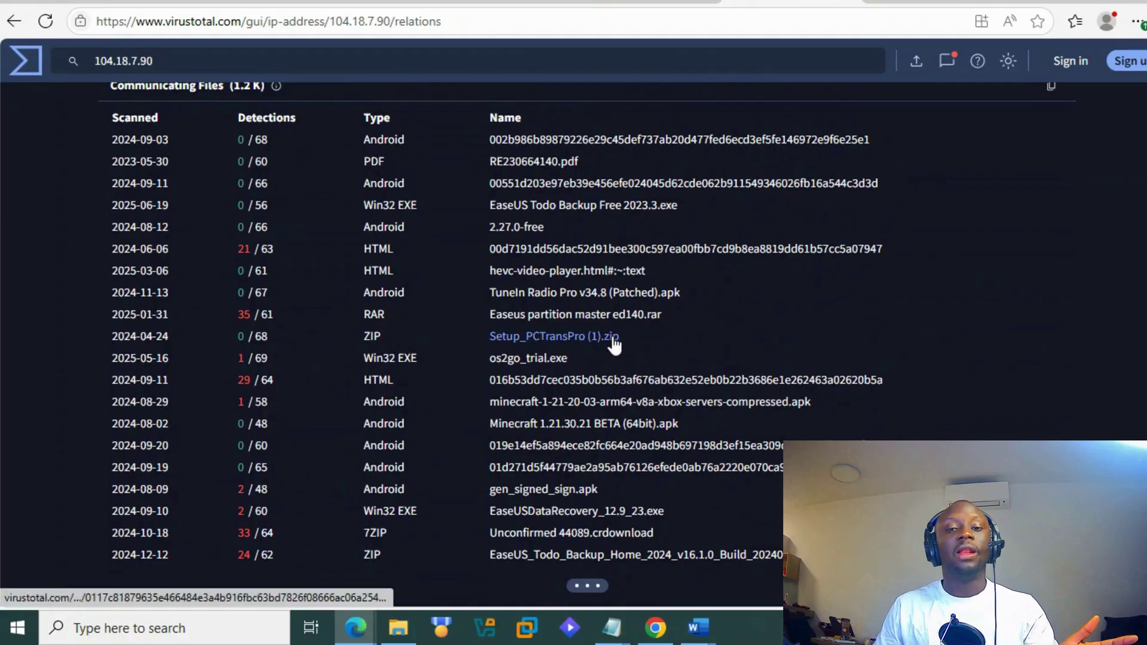
pyautogui.scroll(-2, 389, 322)
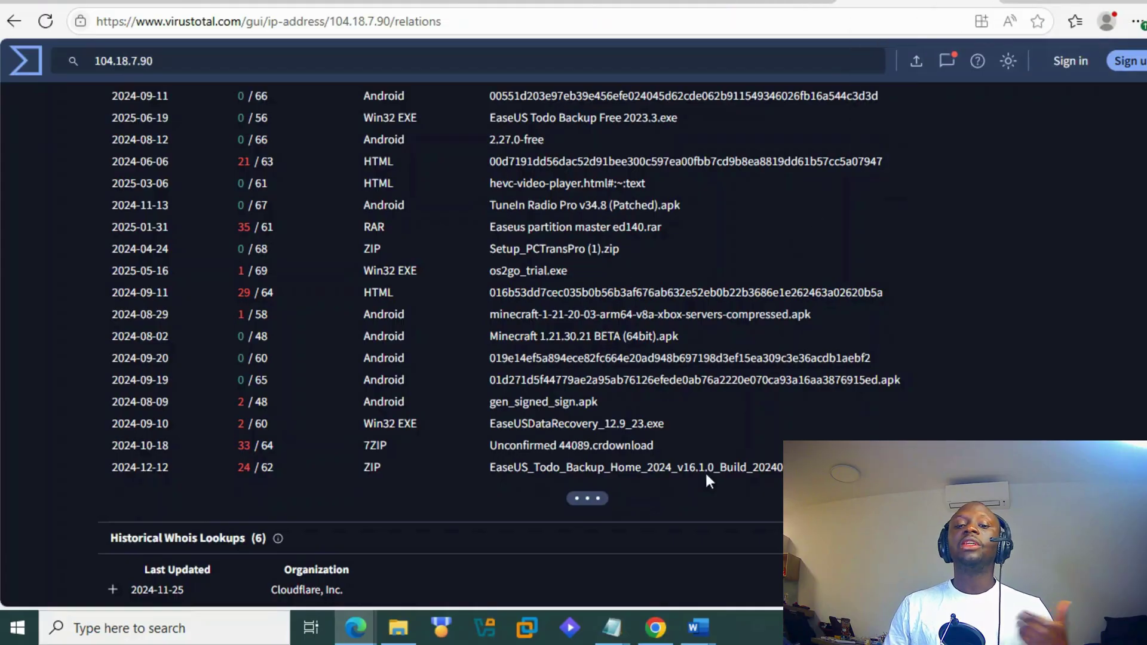
# Step: Copy the urlscan.io address from the Notepad list and open the site in a new browser tab
pyautogui.moveTo(621, 630)
pyautogui.click(525, 573)
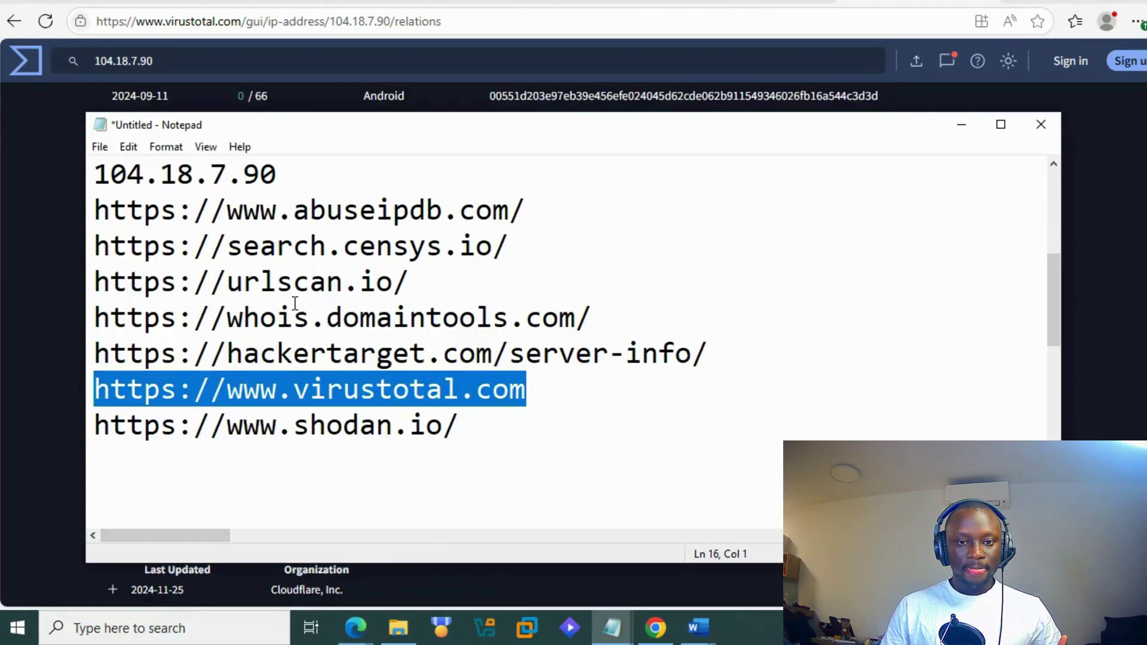
pyautogui.moveTo(409, 278); pyautogui.dragTo(20, 281)
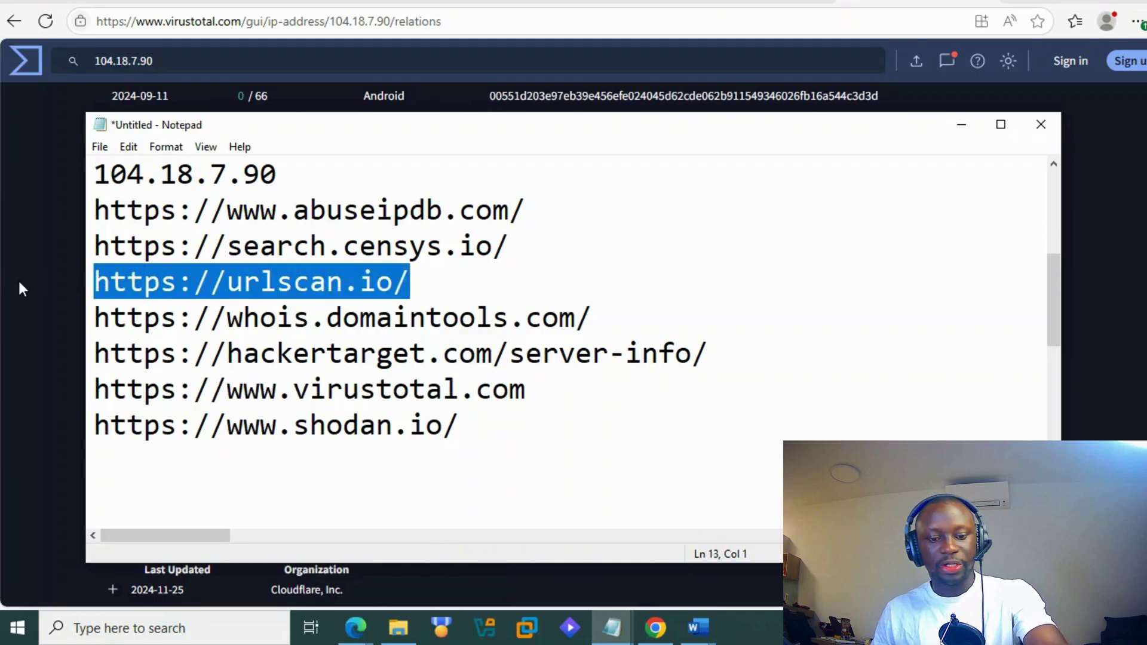
pyautogui.hotkey('ctrl', 'c')
pyautogui.hotkey('alt', 'Tab')
pyautogui.hotkey('ctrl', 't')
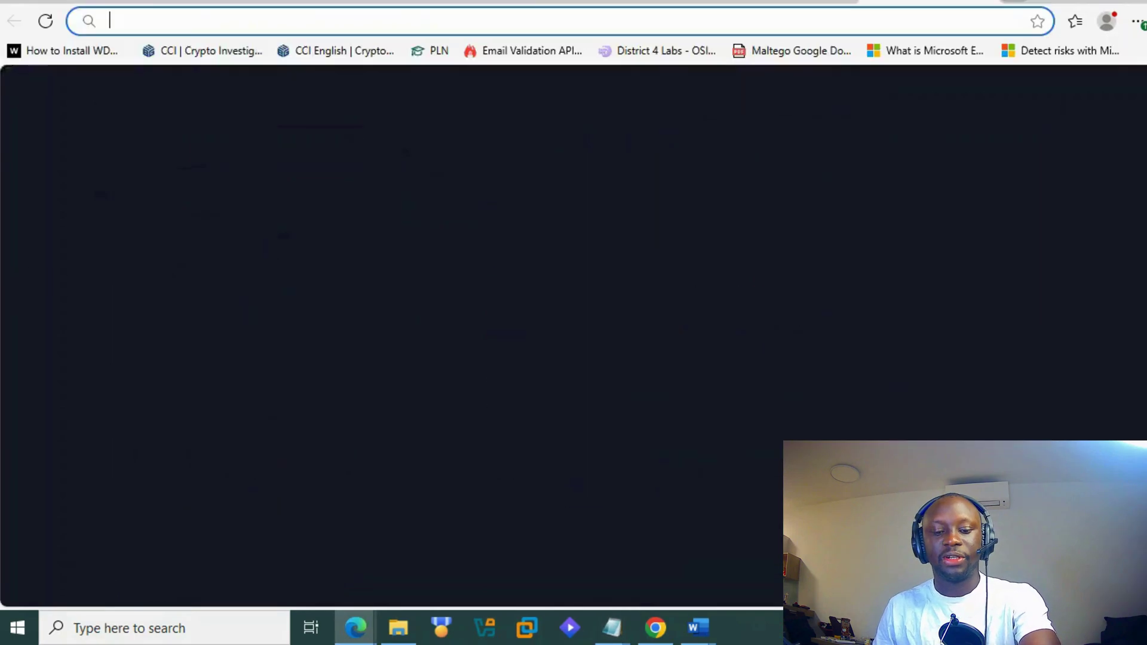
pyautogui.hotkey('ctrl', 'v')
pyautogui.press('Return')
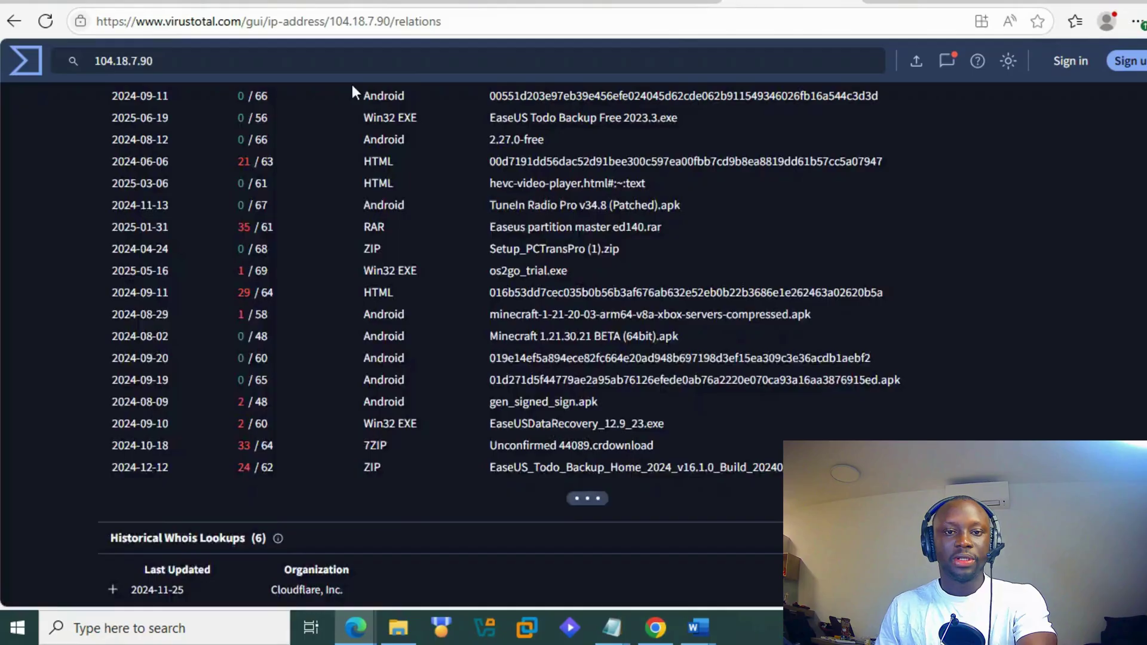
# Step: Copy 104.18.7.90 from VirusTotal, and on urlscan.io open a recent scan's main IP in the search
pyautogui.scroll(8, 136, 101)
pyautogui.moveTo(178, 70); pyautogui.dragTo(93, 63)
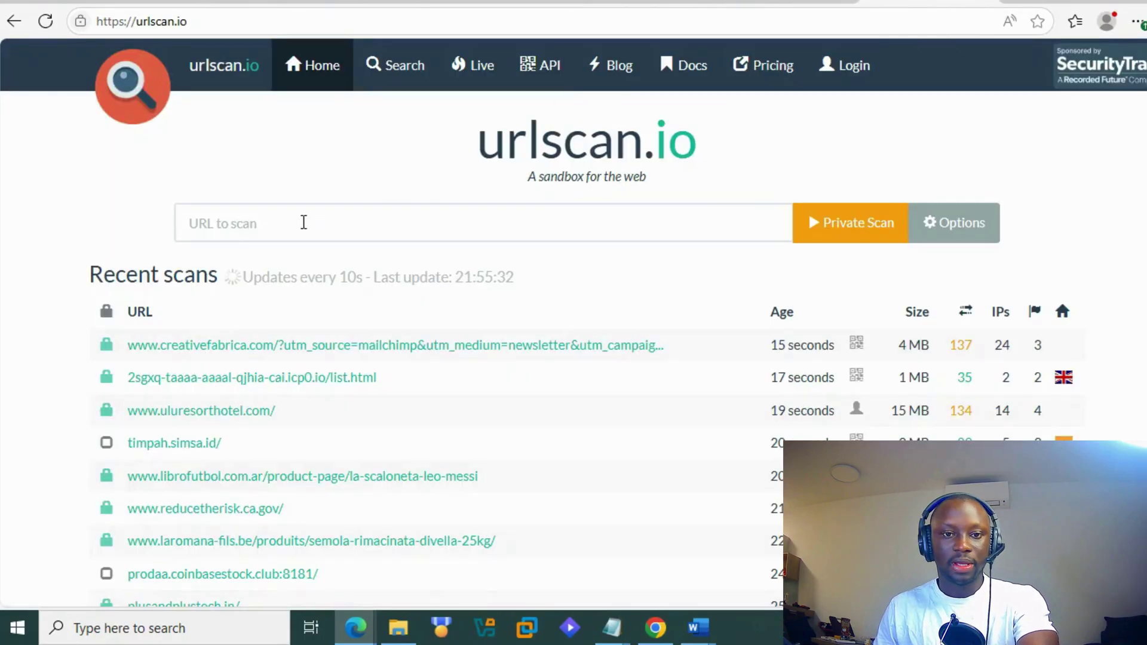
pyautogui.click(393, 66)
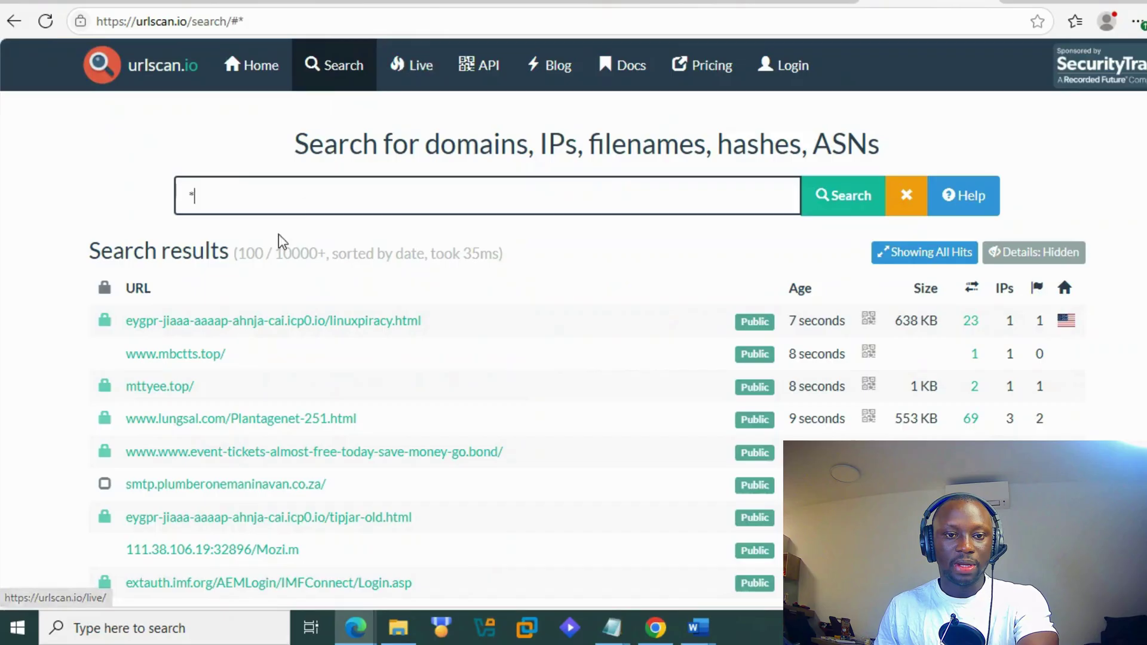
pyautogui.click(230, 66)
pyautogui.click(234, 345)
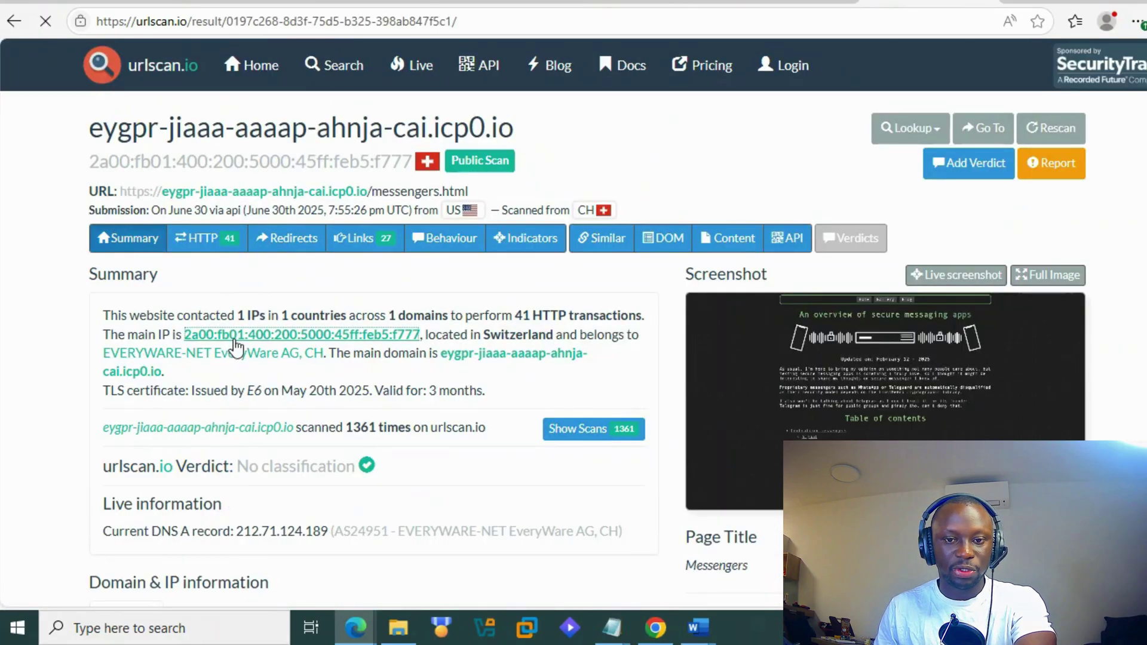
pyautogui.click(234, 338)
pyautogui.click(1047, 263)
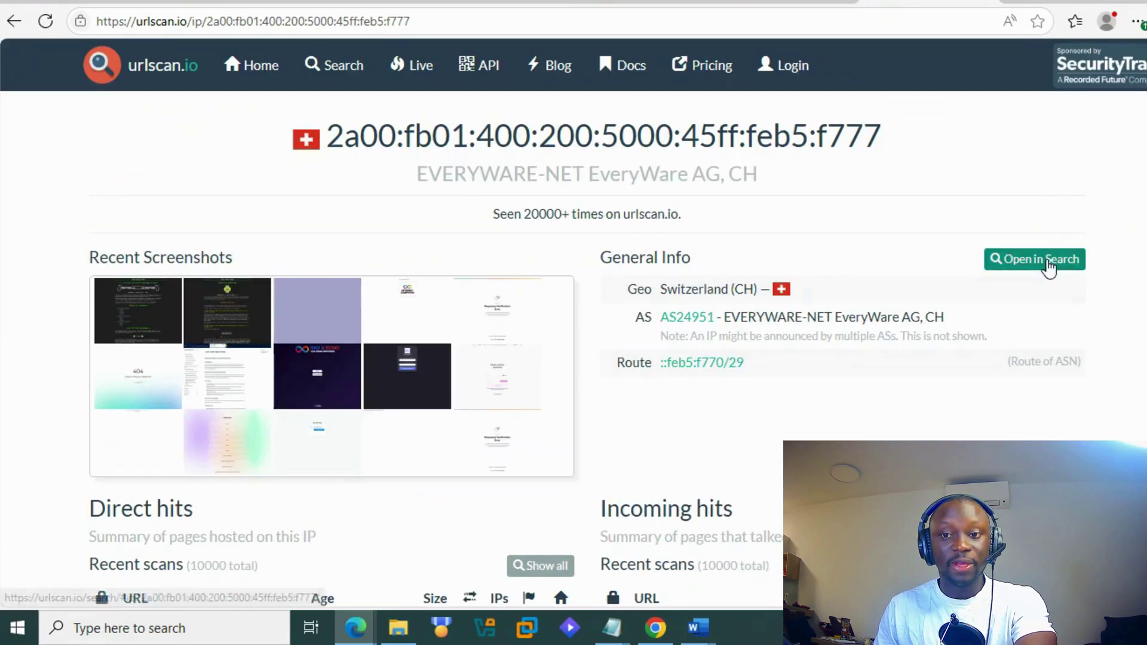
# Step: Replace the IP address in the urlscan.io query with 104.18.7.90 and run the search
pyautogui.moveTo(443, 195); pyautogui.dragTo(213, 190)
pyautogui.hotkey('ctrl', 'v')
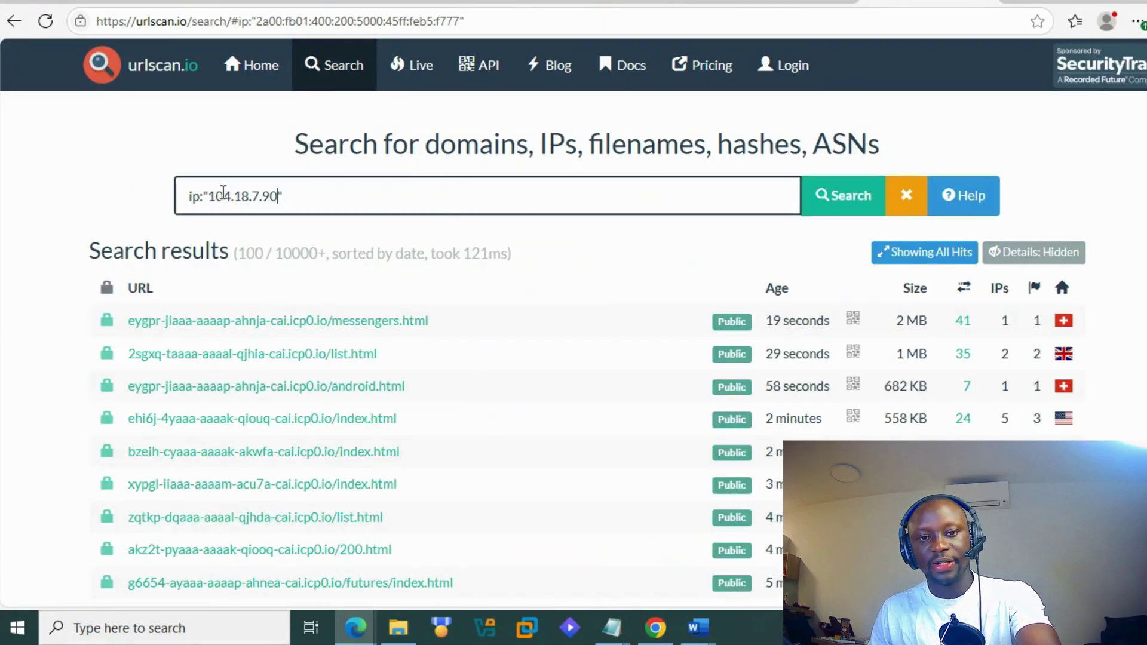
pyautogui.press('Return')
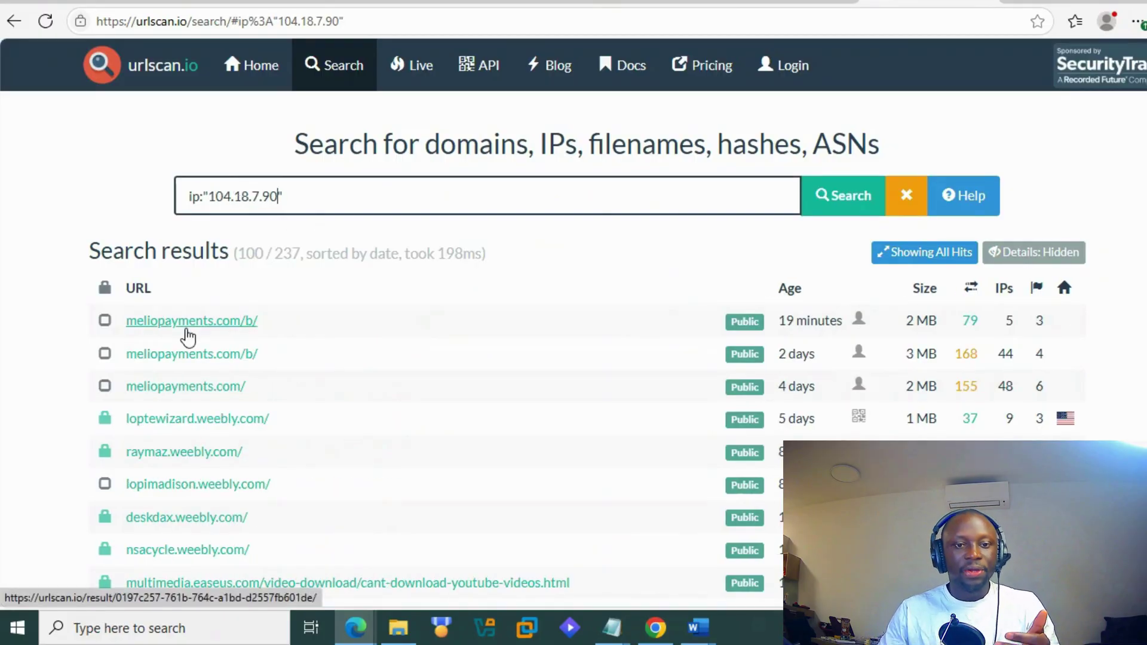
pyautogui.middleClick(203, 420)
pyautogui.click(909, 255)
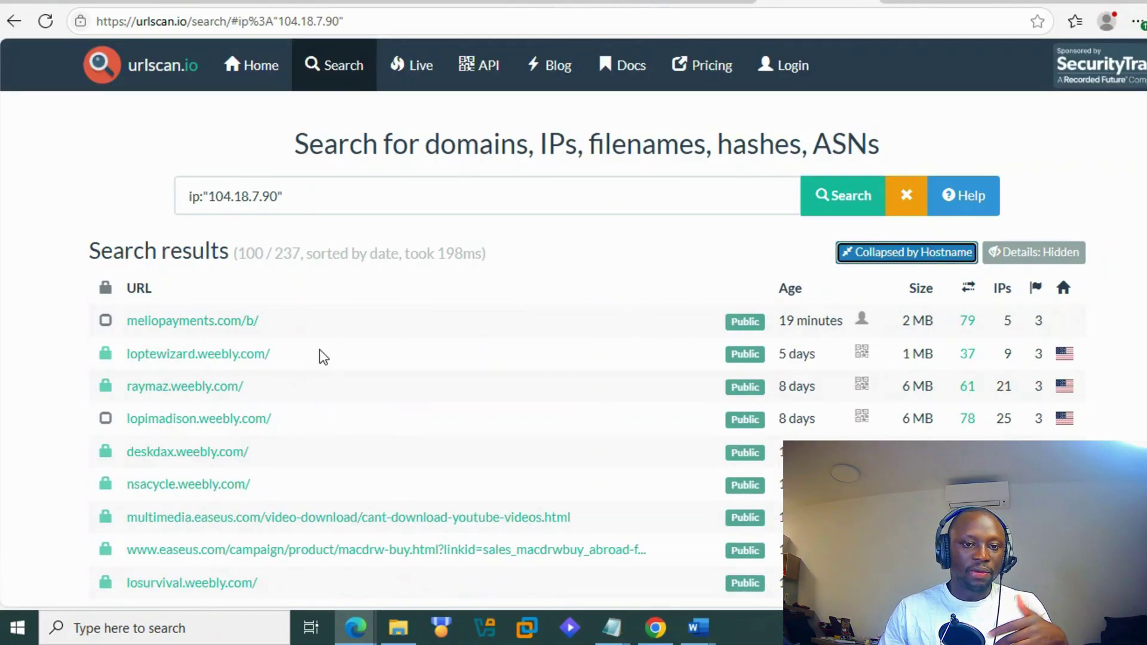
pyautogui.scroll(-1, 232, 412)
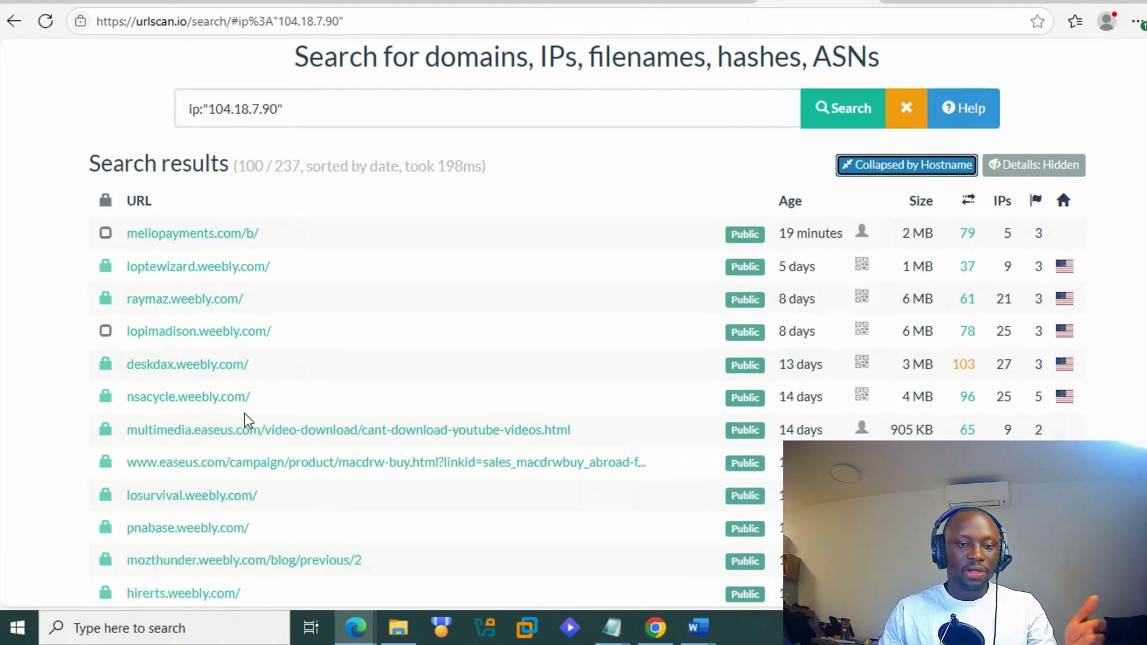
pyautogui.middleClick(263, 465)
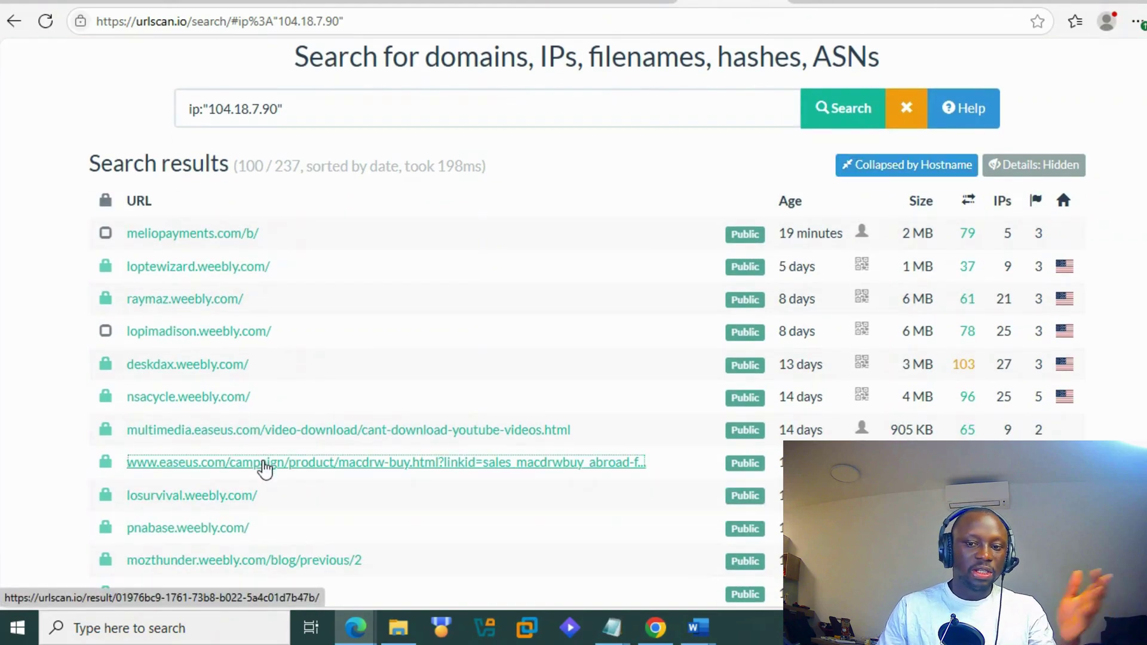
pyautogui.scroll(-1, 397, 438)
pyautogui.scroll(-2, 275, 455)
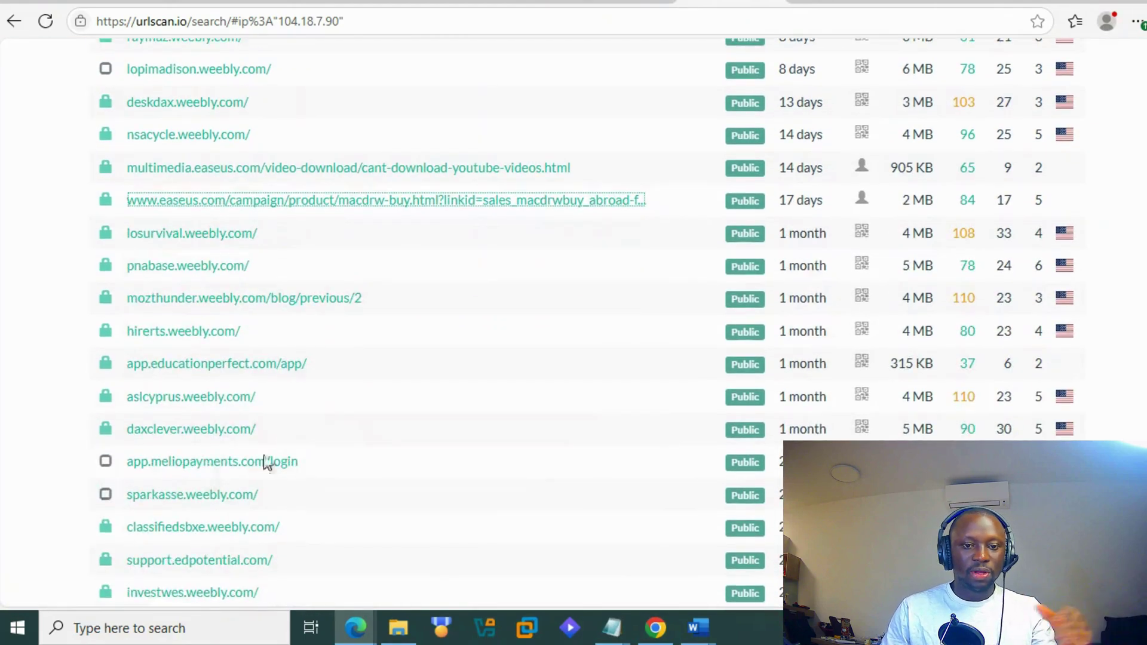
pyautogui.middleClick(158, 464)
# Step: Review the scan summaries for loptewizard.weebly.com and app.meliopayments.com, and return to the search results
pyautogui.click(750, 2)
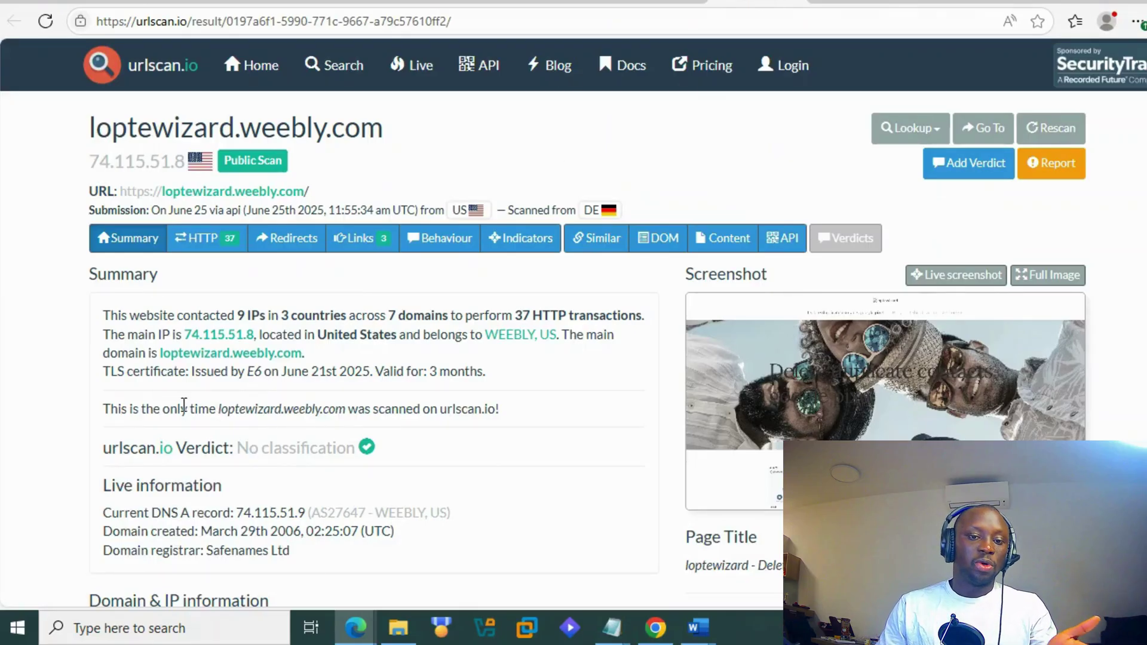
pyautogui.click(776, 1)
pyautogui.click(795, 2)
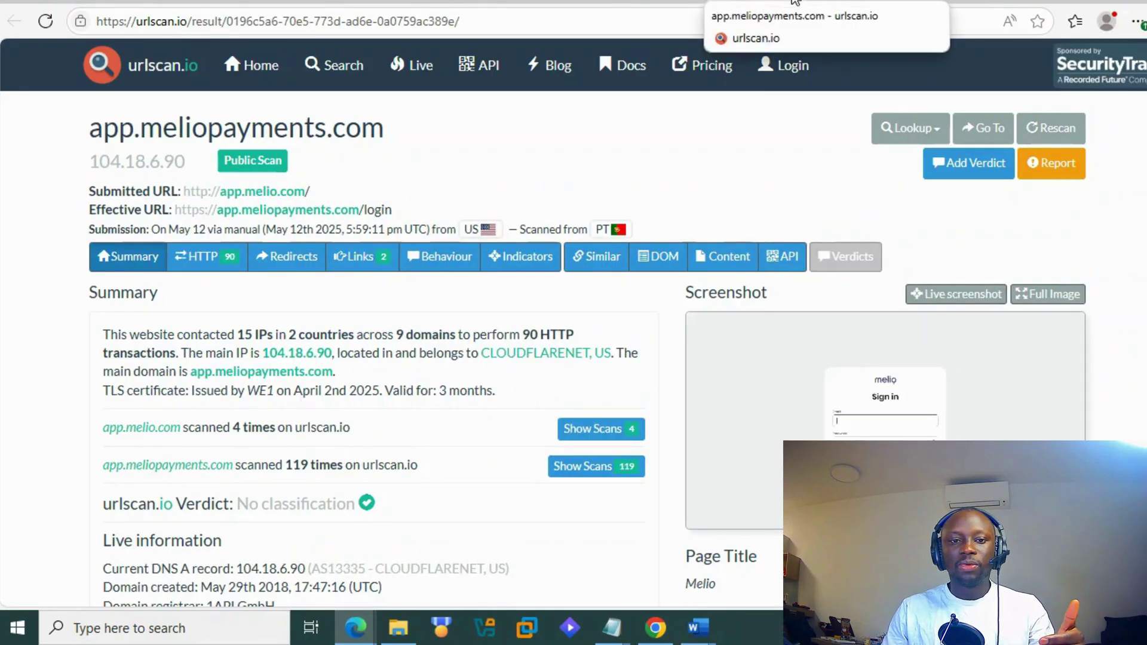
pyautogui.click(746, 2)
pyautogui.scroll(-5, 384, 363)
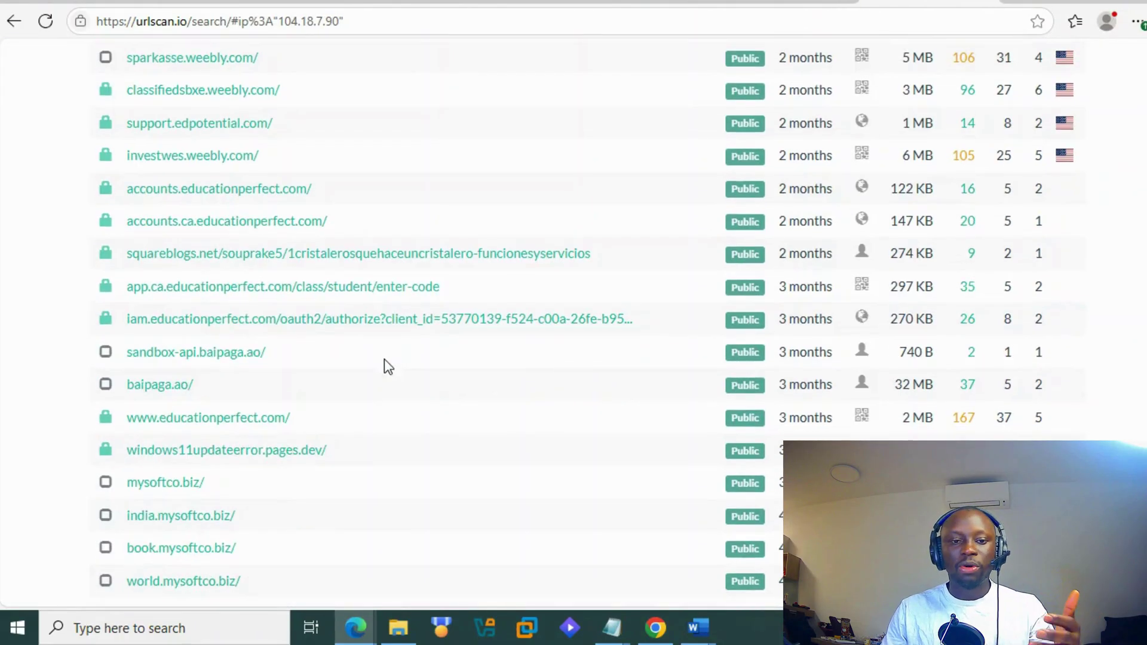
pyautogui.middleClick(164, 387)
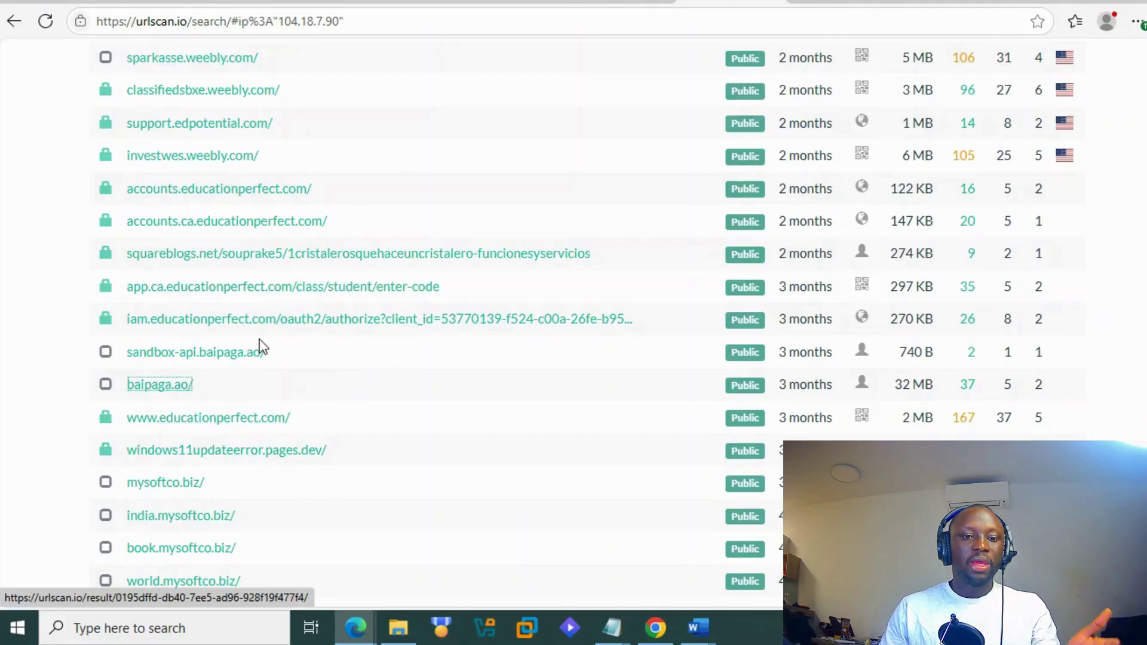
pyautogui.scroll(2, 238, 361)
pyautogui.scroll(-6, 242, 357)
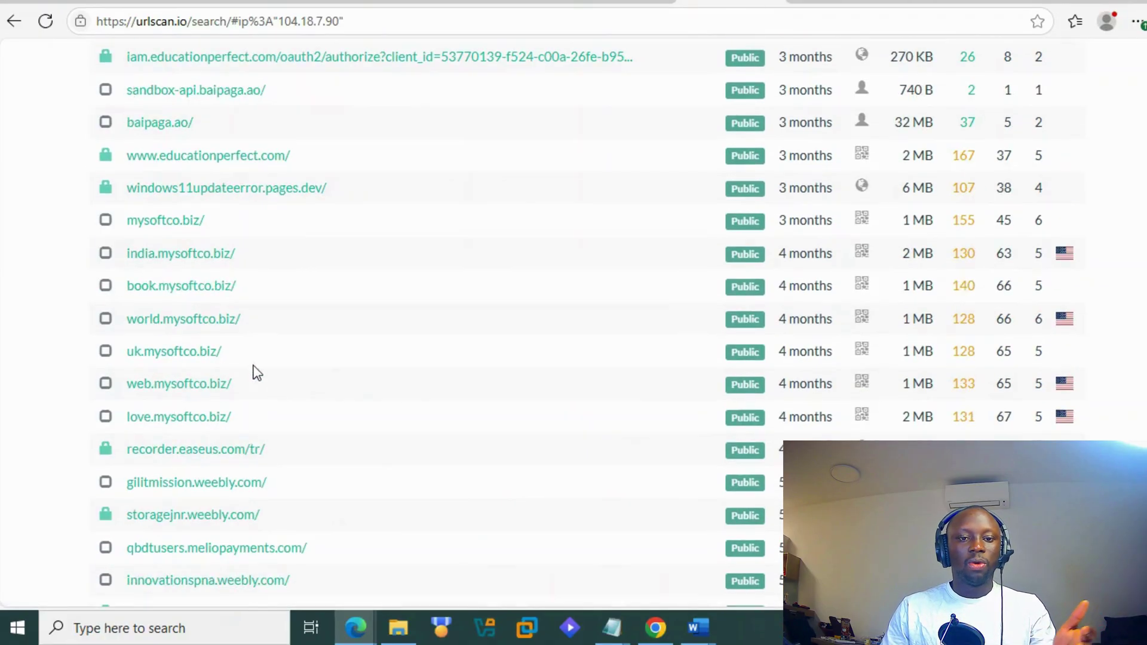
pyautogui.middleClick(182, 417)
pyautogui.hotkey('ctrl', 'Tab')
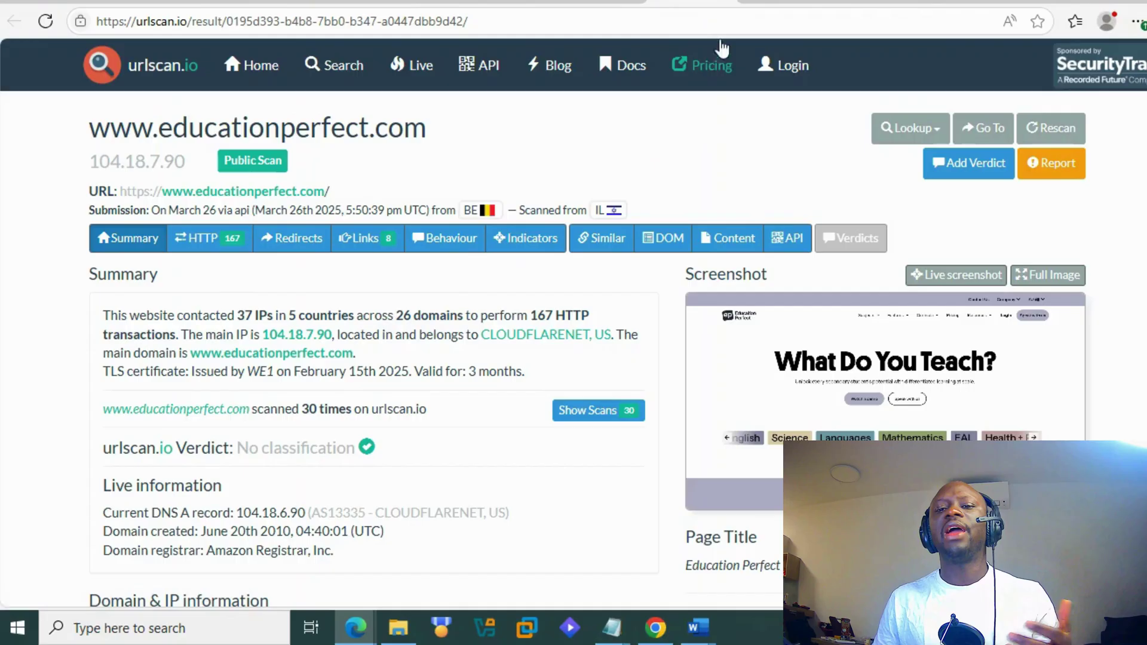
# Step: Check the remaining opened scan results, including love.mysoftco.biz, and return to the start of the search results
pyautogui.click(727, 2)
pyautogui.click(727, 1)
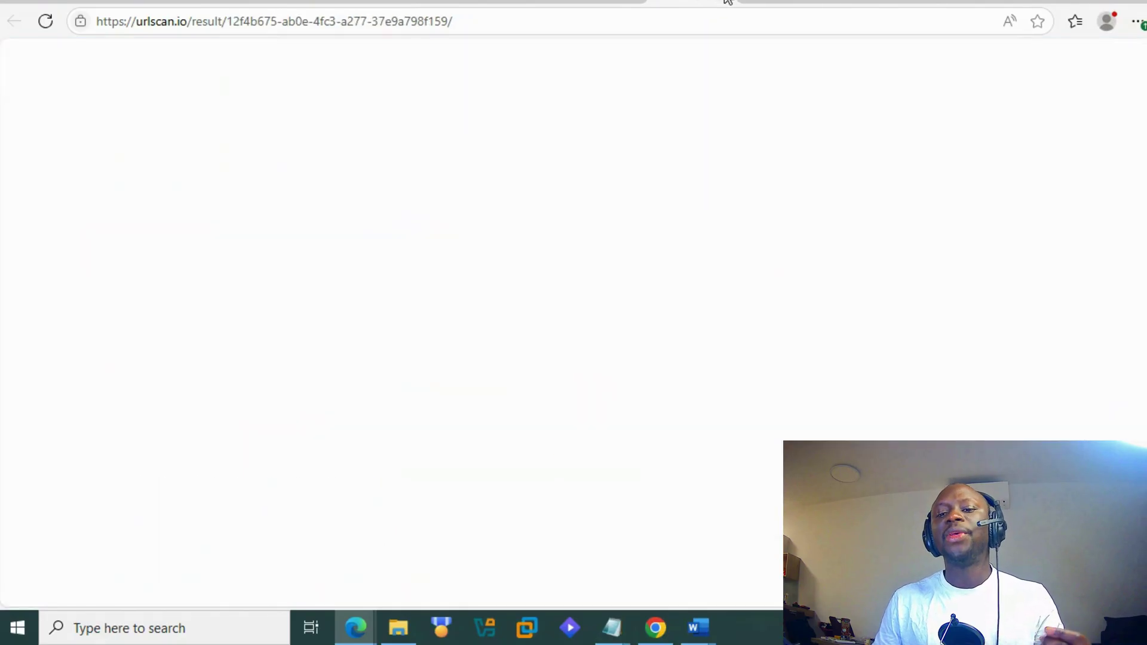
pyautogui.click(727, 1)
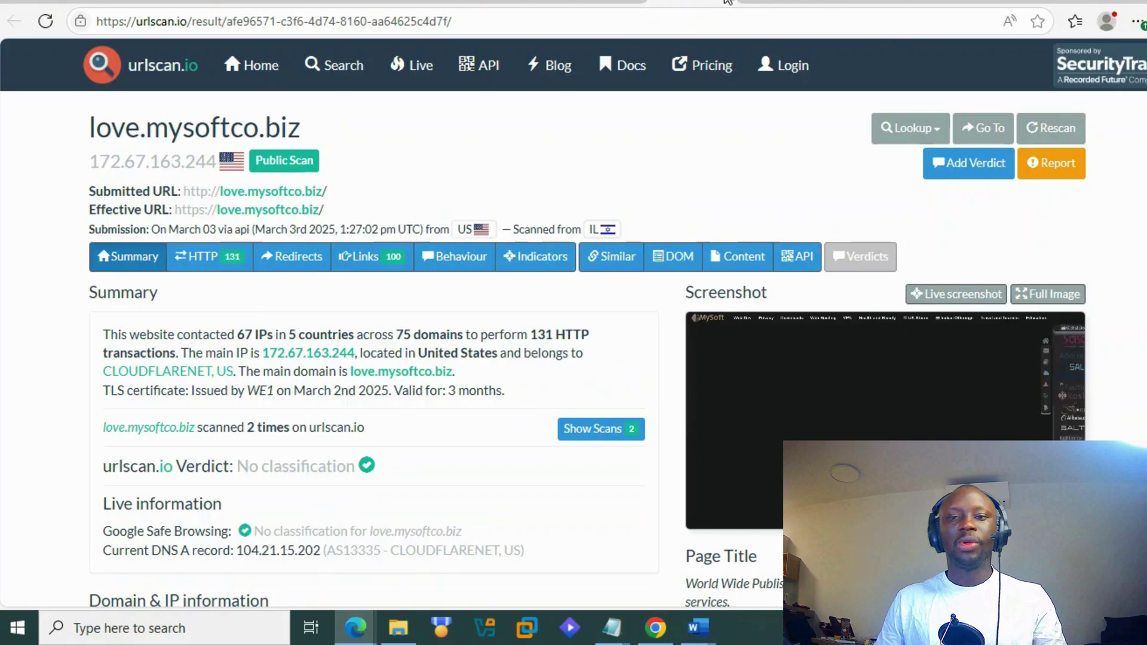
pyautogui.click(727, 1)
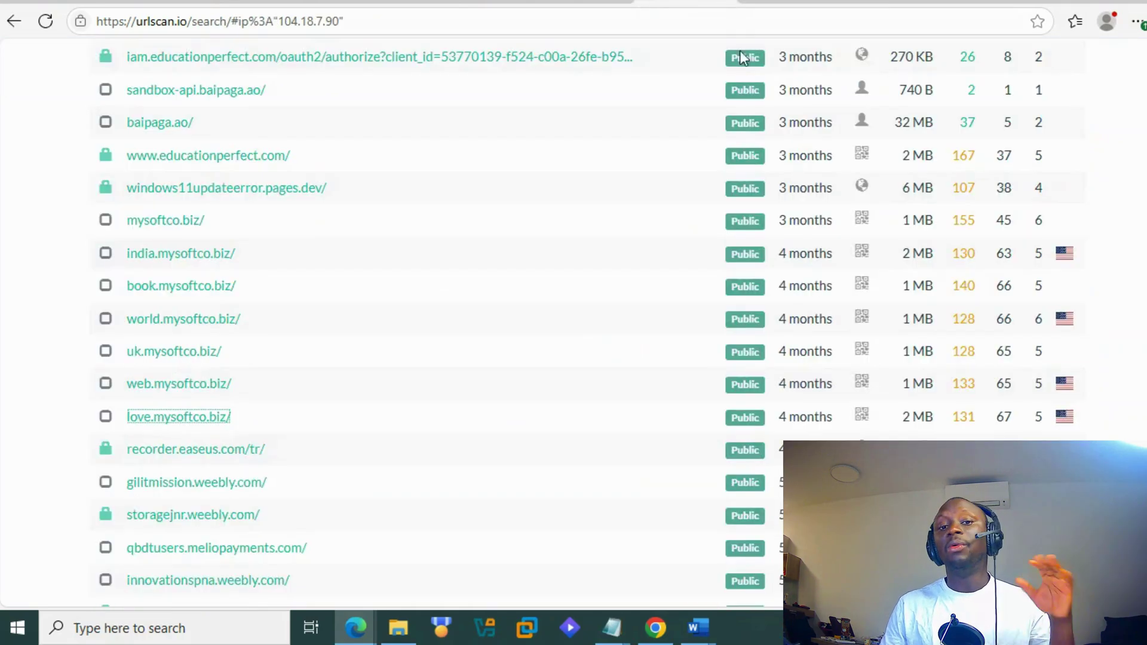
pyautogui.scroll(15, 533, 298)
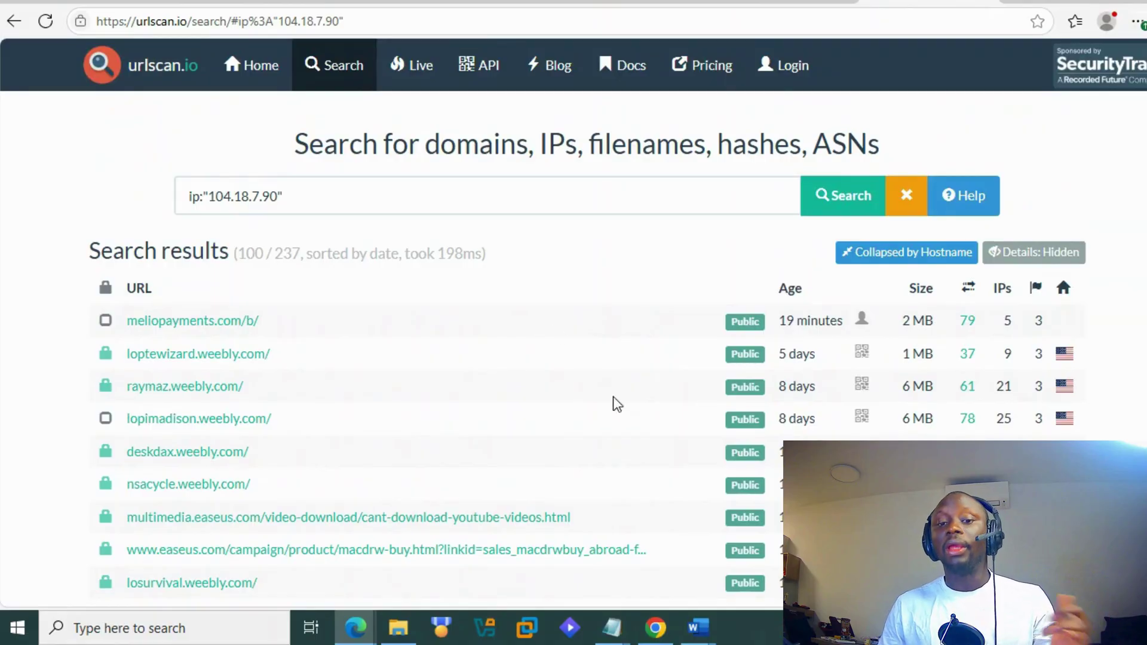
# Step: Copy the whois.domaintools.com and hackertarget.com/server-info/ lines from the Notepad list and load them in a new browser tab
pyautogui.moveTo(614, 626)
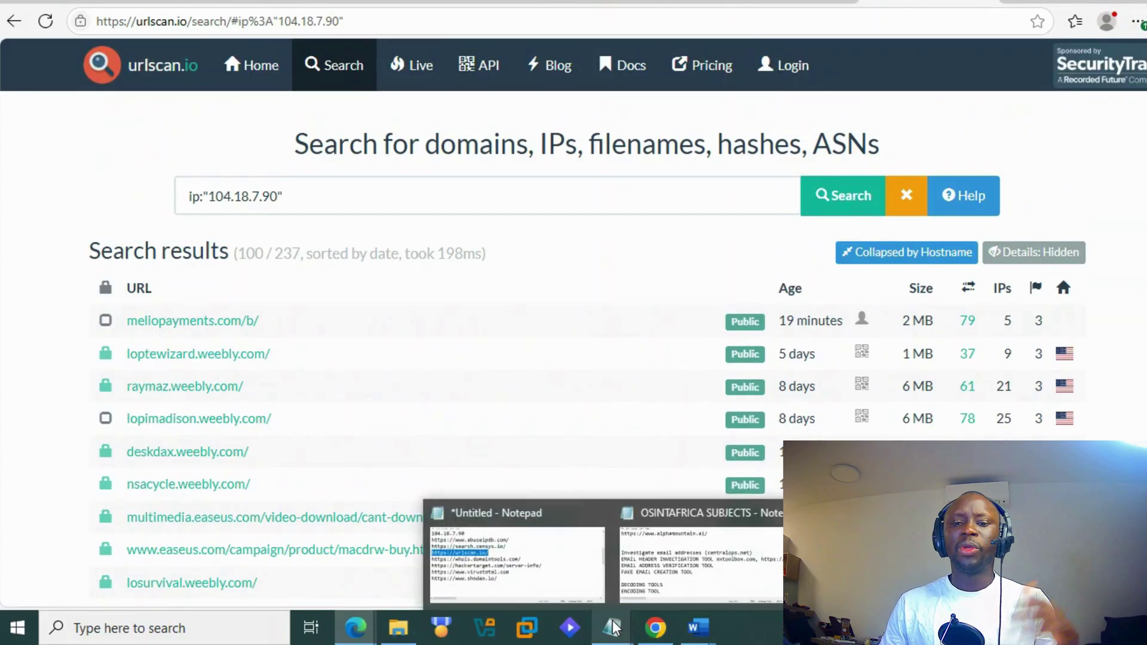
pyautogui.click(483, 571)
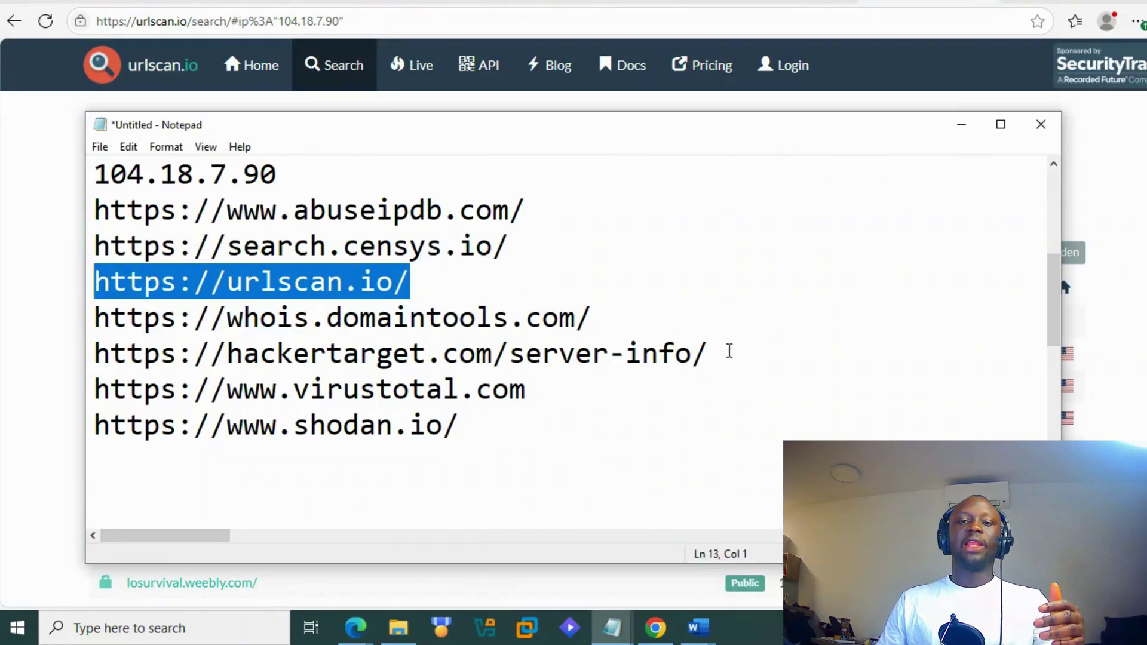
pyautogui.moveTo(729, 353); pyautogui.dragTo(49, 332)
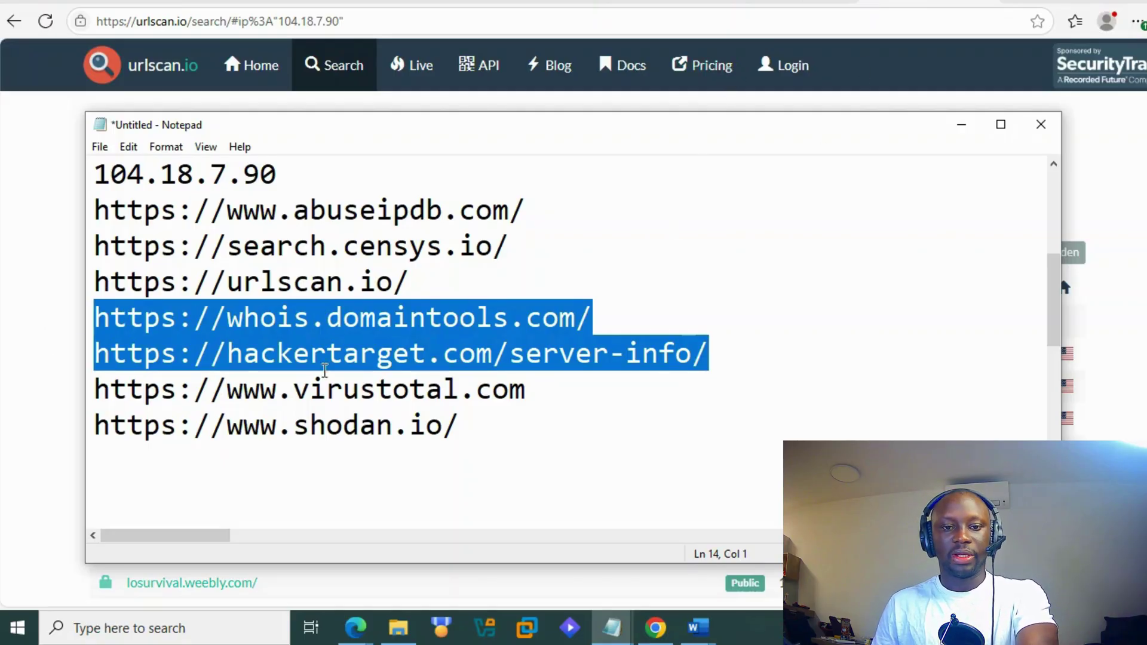
pyautogui.hotkey('ctrl', 'c')
pyautogui.hotkey('alt', 'Tab')
pyautogui.hotkey('ctrl', 't')
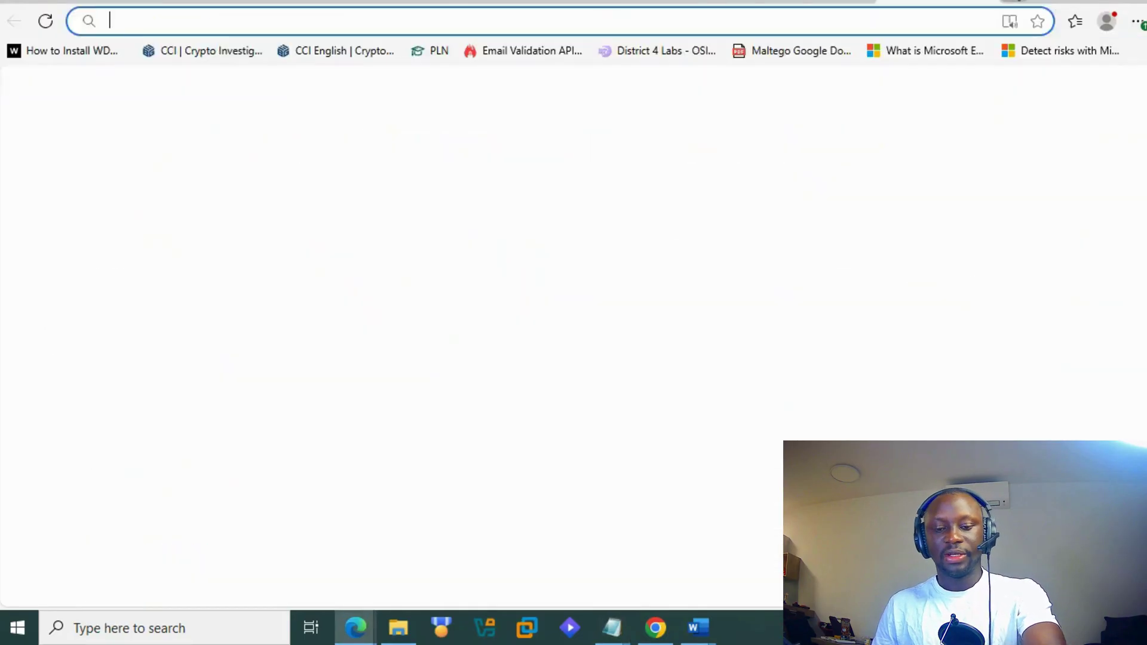
pyautogui.hotkey('ctrl', 'v')
pyautogui.press('Return')
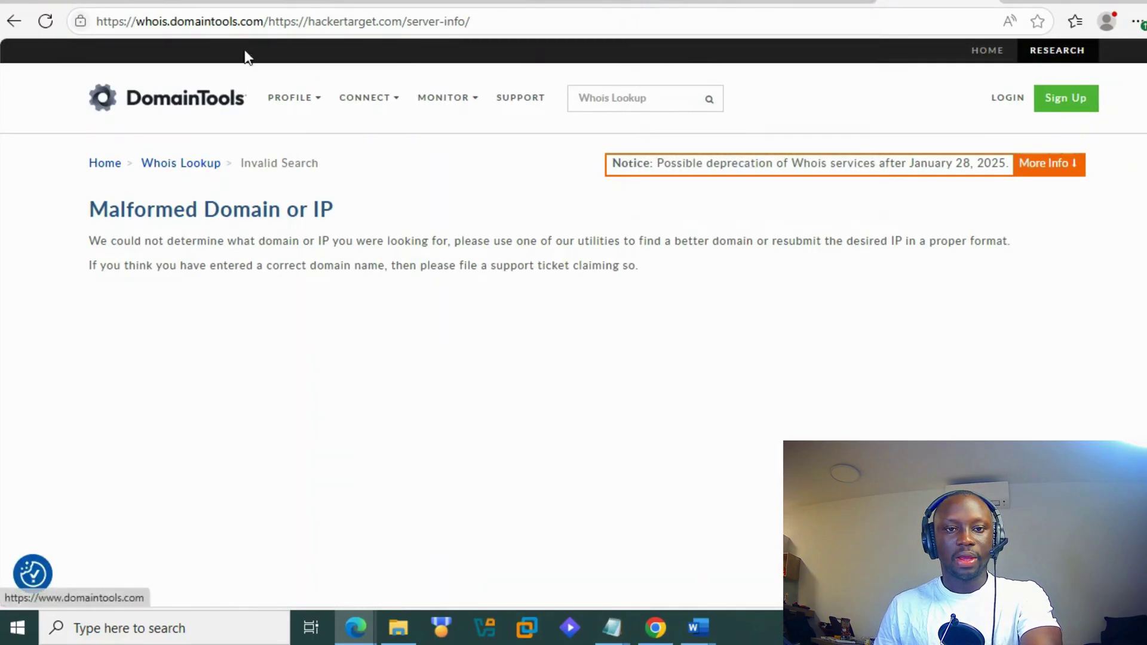
pyautogui.moveTo(269, 21); pyautogui.dragTo(48, 21)
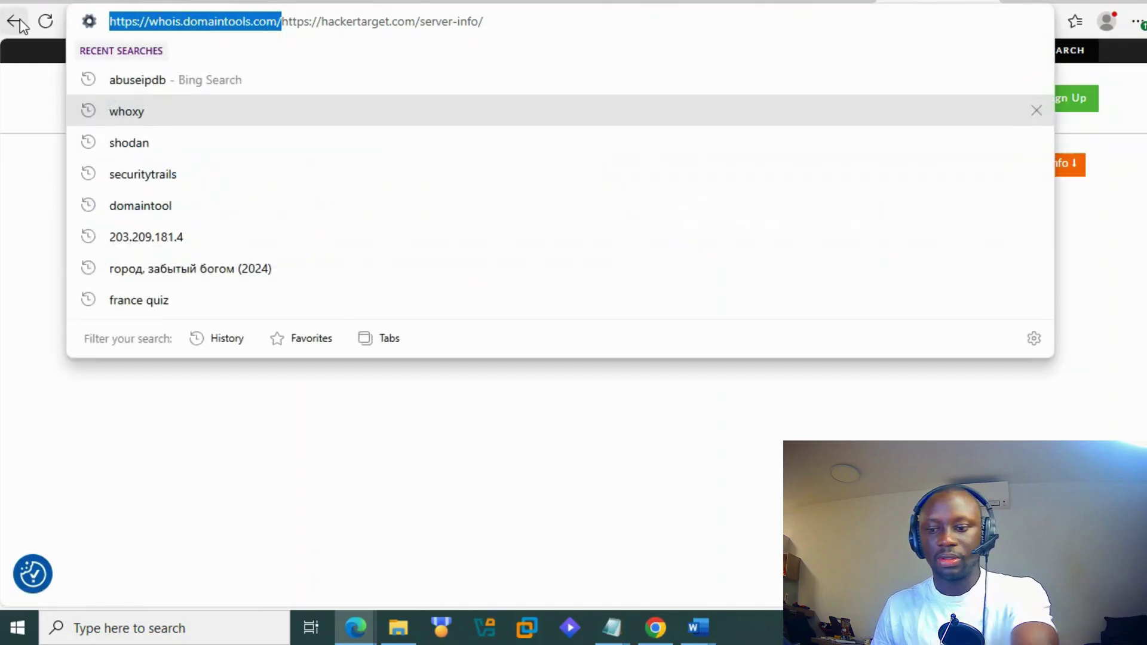
pyautogui.press('BackSpace')
pyautogui.press('Return')
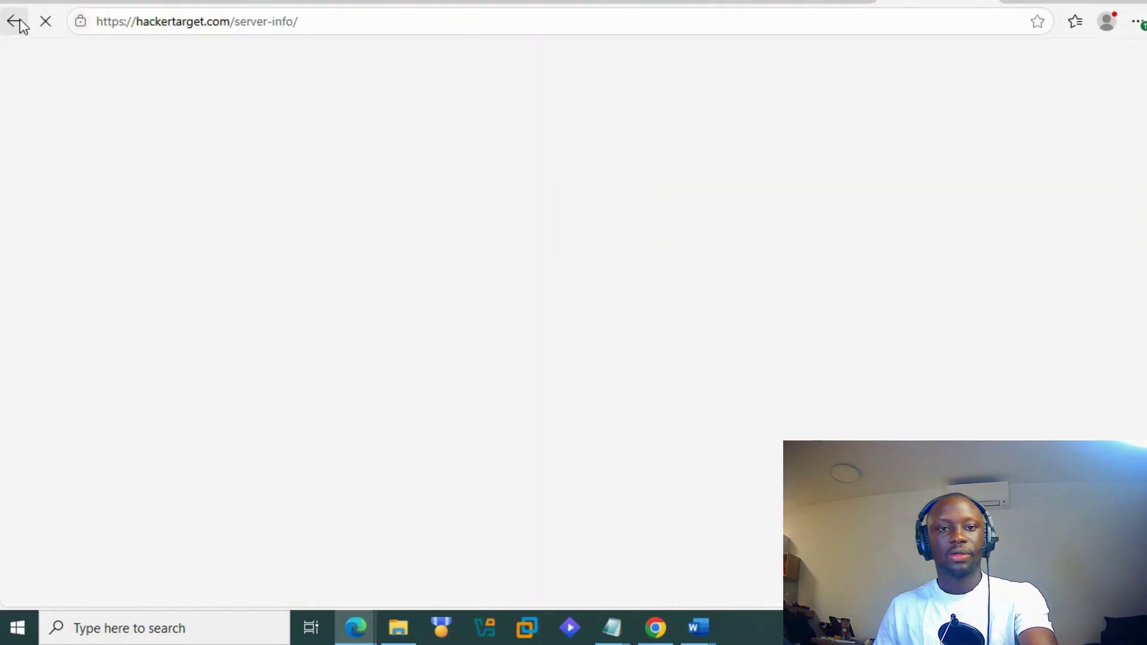
# Step: Copy 104.18.7.90 from the urlscan.io search and run HackerTarget's IP Address Lookup & Analysis on it
pyautogui.scroll(-3, 345, 328)
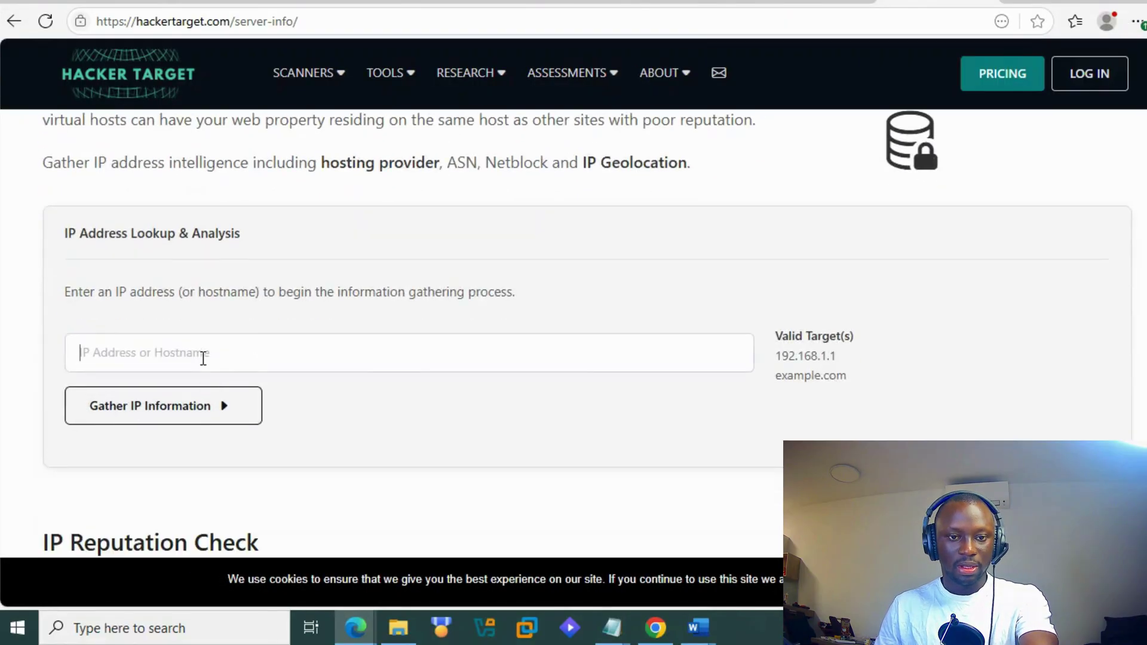
pyautogui.click(204, 359)
pyautogui.click(815, 2)
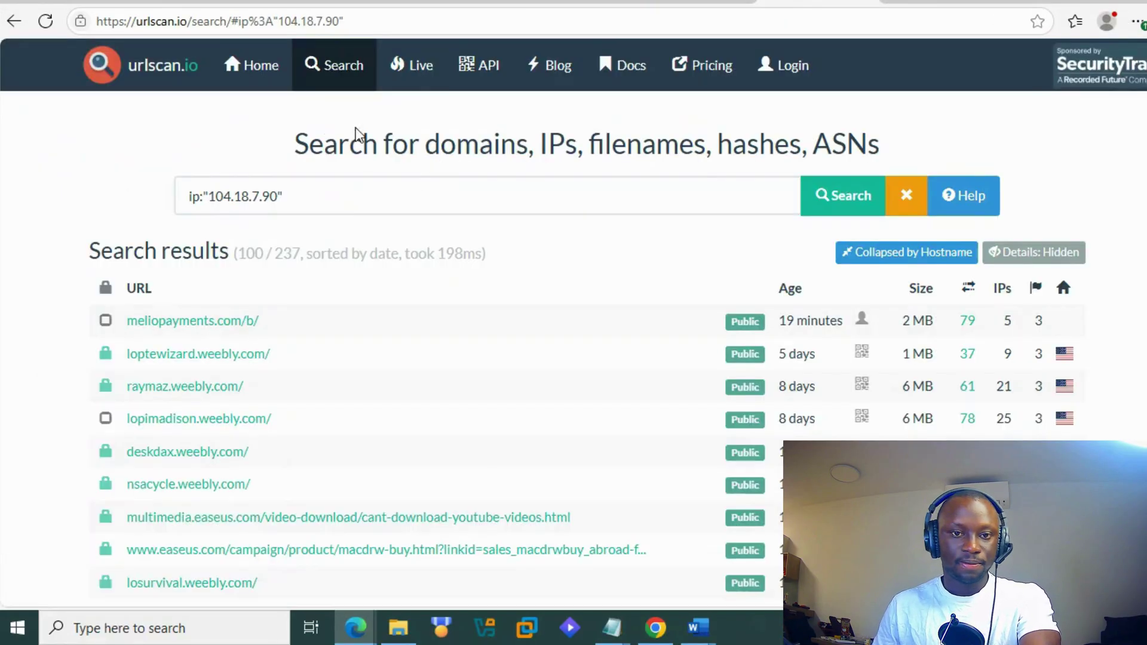
pyautogui.moveTo(278, 192); pyautogui.dragTo(210, 186)
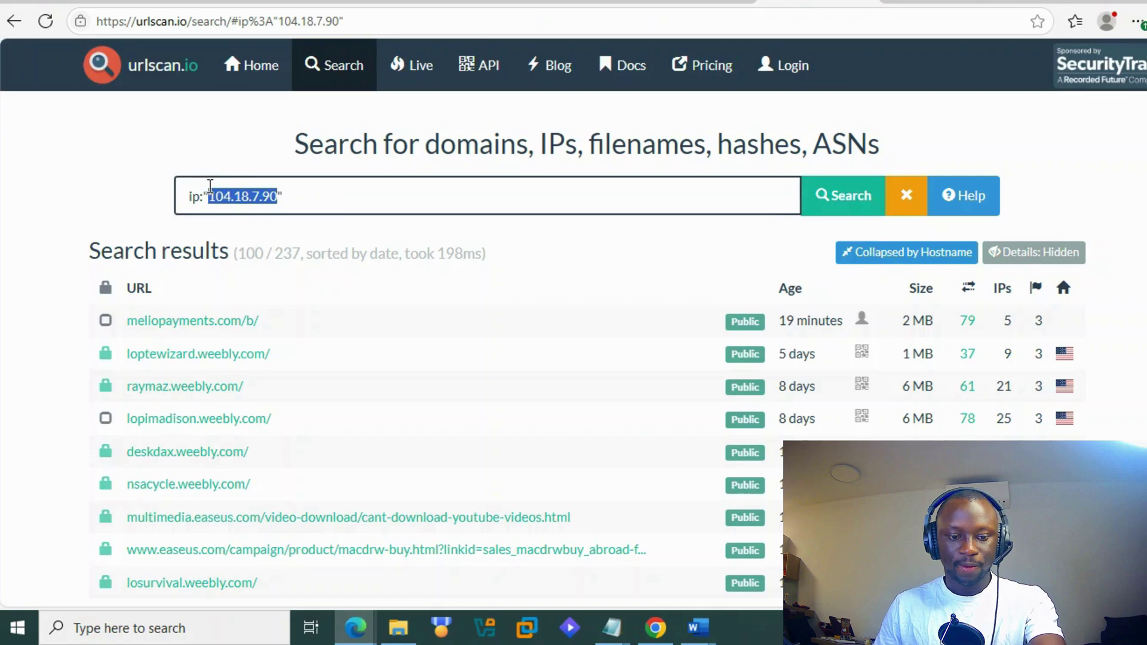
pyautogui.hotkey('ctrl', 'c')
pyautogui.click(937, 3)
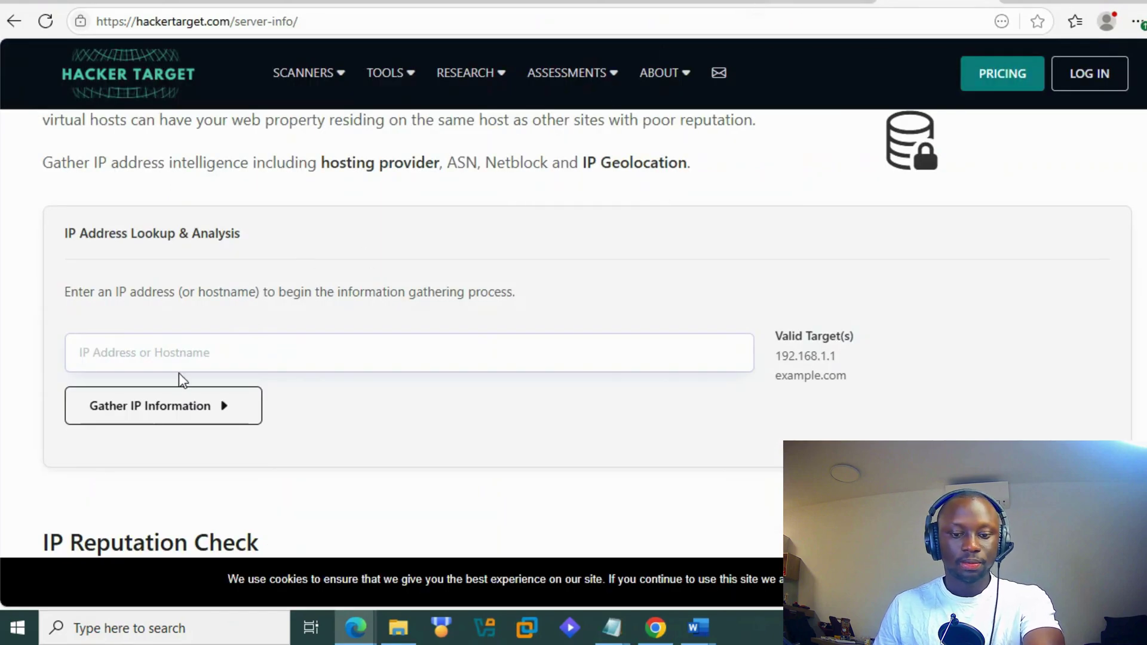
pyautogui.hotkey('ctrl', 'v')
pyautogui.click(95, 416)
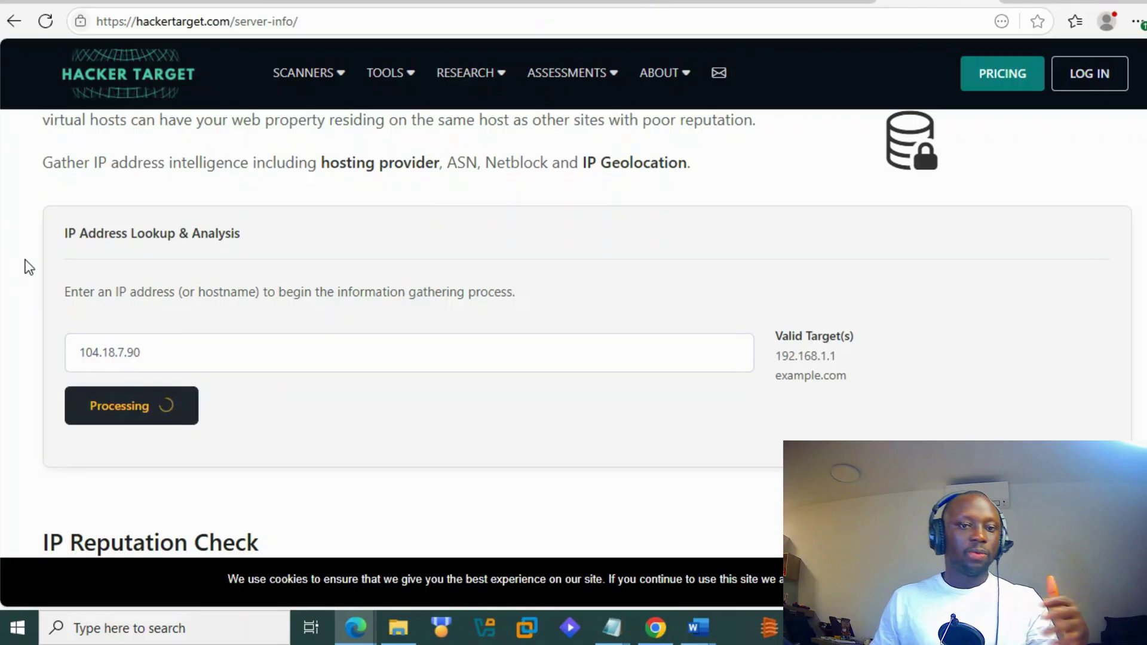
# Step: Examine the server details, the blacklist and threat intel checks and the start of the virtual hosts list for 104.18.7.90
pyautogui.scroll(-5, 245, 260)
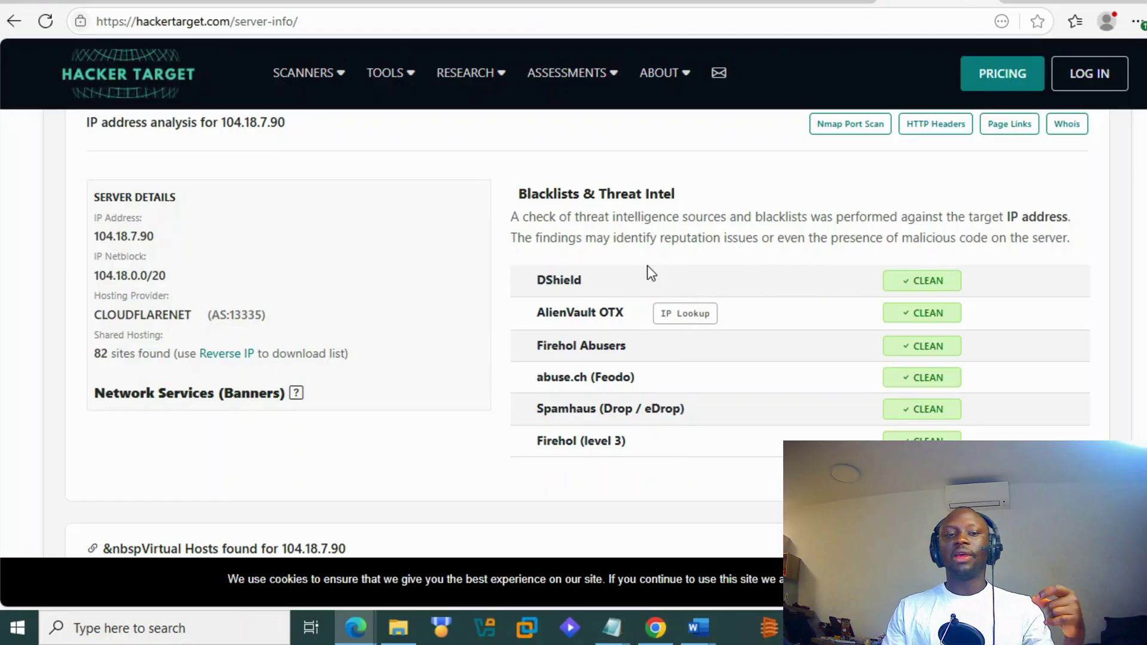
pyautogui.scroll(-3, 277, 230)
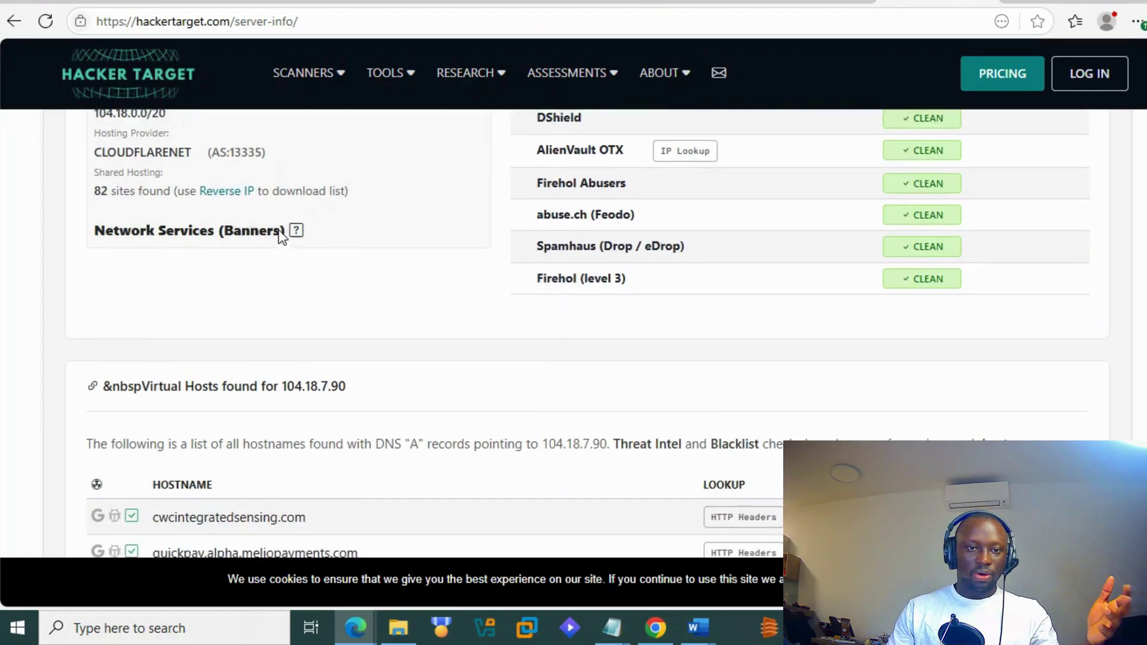
pyautogui.scroll(-3, 279, 229)
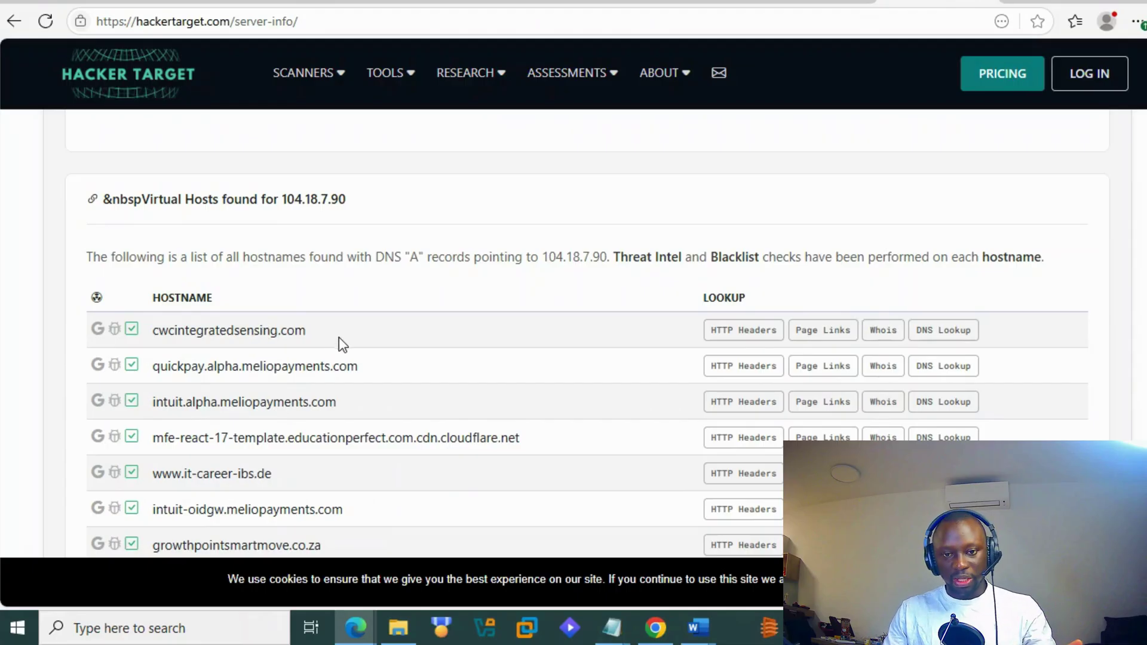
pyautogui.scroll(-2, 338, 339)
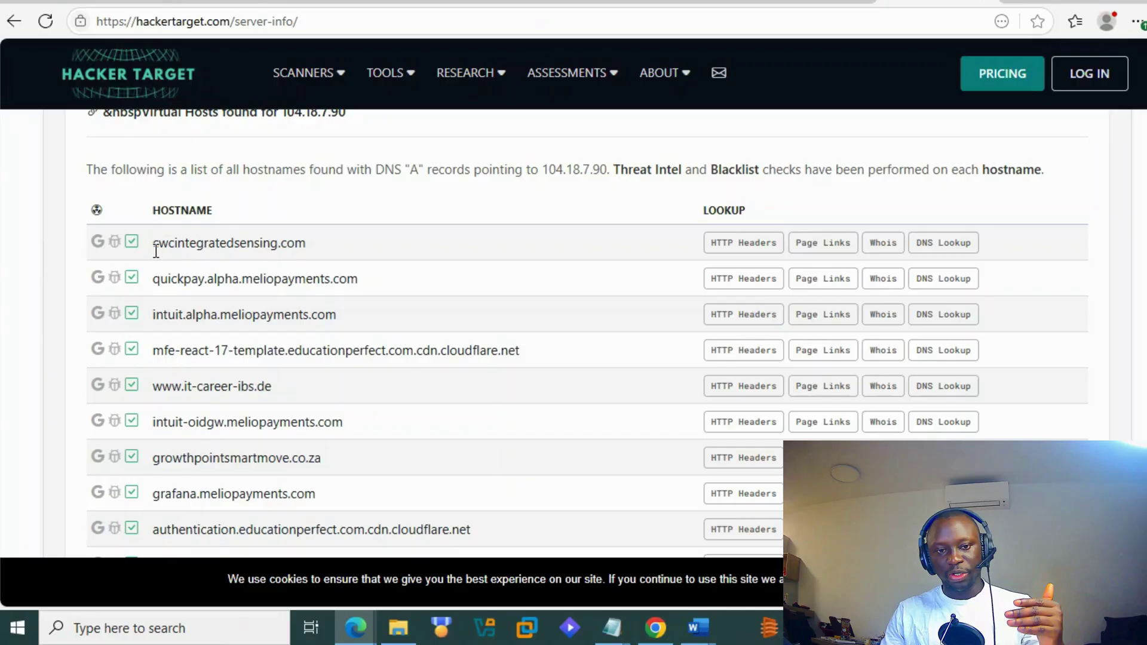
# Step: Read through the full list of virtual hosts on 104.18.7.90, including the host reputation marks, down to the IP Reputation Check section
pyautogui.scroll(-5, 284, 280)
pyautogui.scroll(-5, 284, 281)
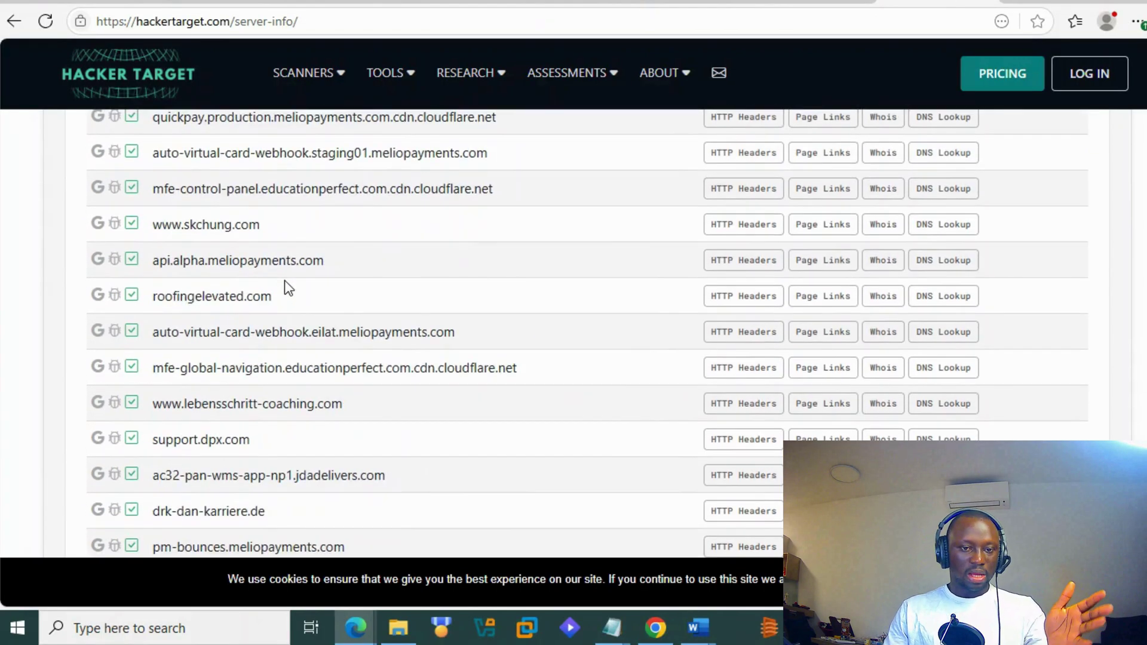
pyautogui.scroll(-5, 292, 299)
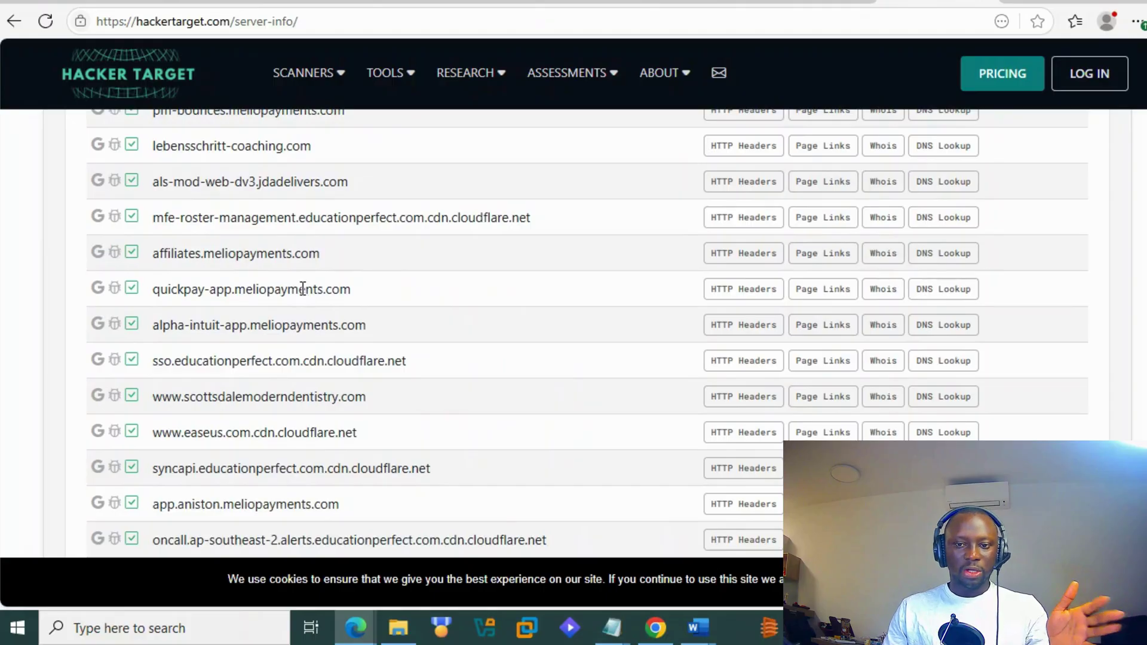
pyautogui.scroll(-3, 305, 295)
pyautogui.scroll(-10, 306, 286)
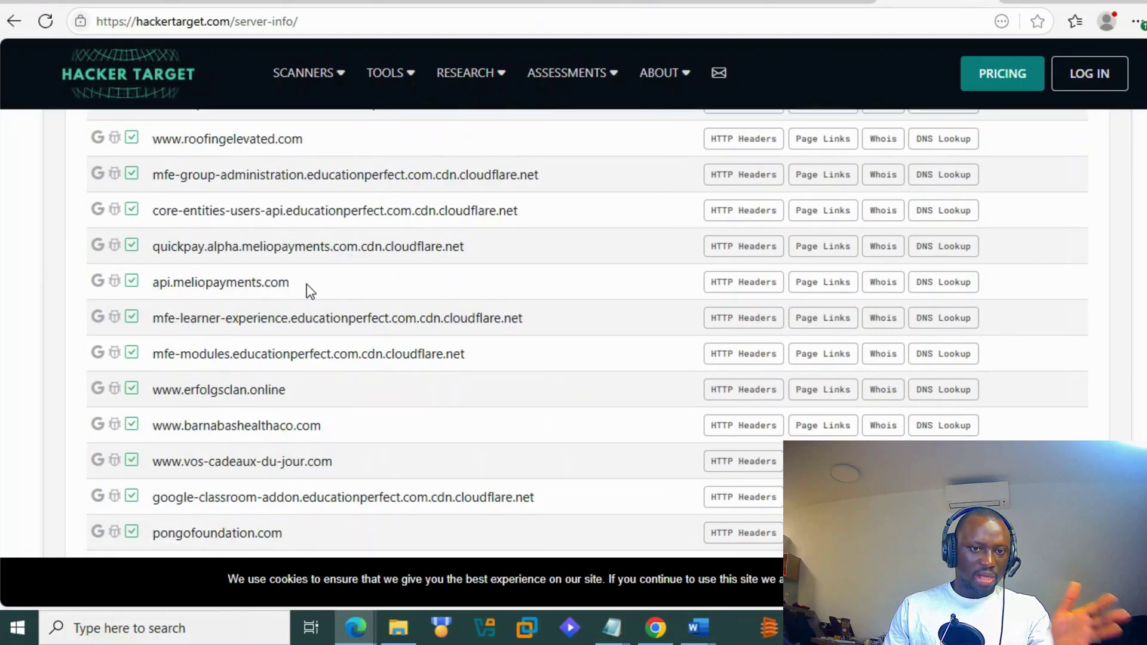
pyautogui.moveTo(131, 253)
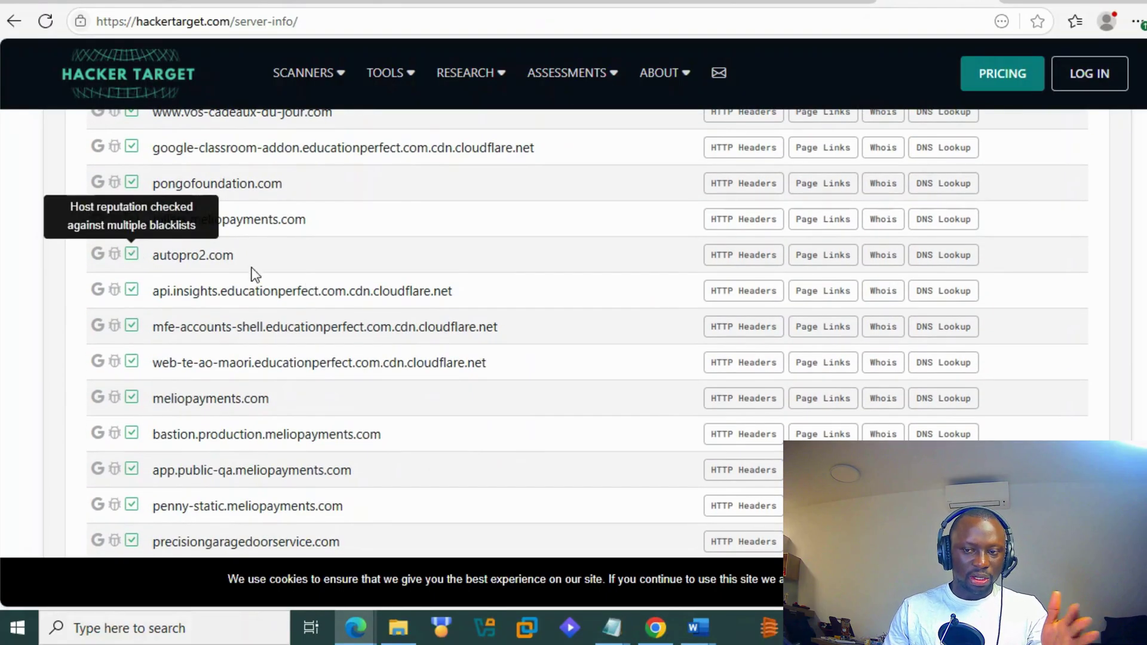
pyautogui.scroll(-15, 449, 270)
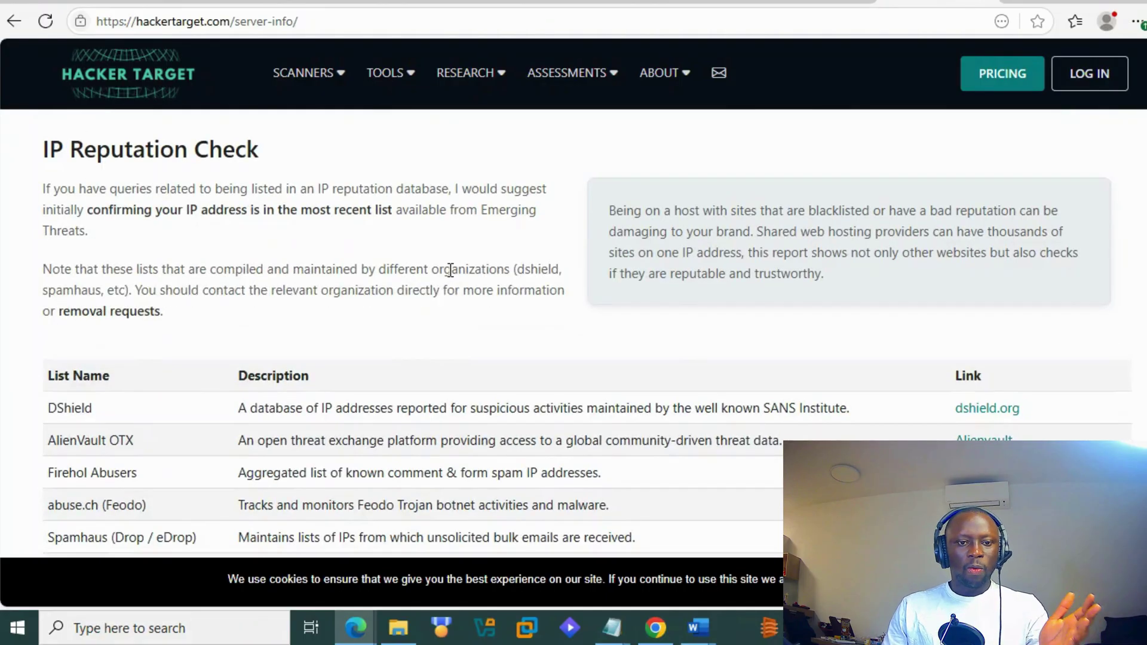
# Step: Review the table of reputation list sources and return past the virtual hosts to the start of the HackerTarget page
pyautogui.scroll(-7, 450, 270)
pyautogui.scroll(4, 446, 265)
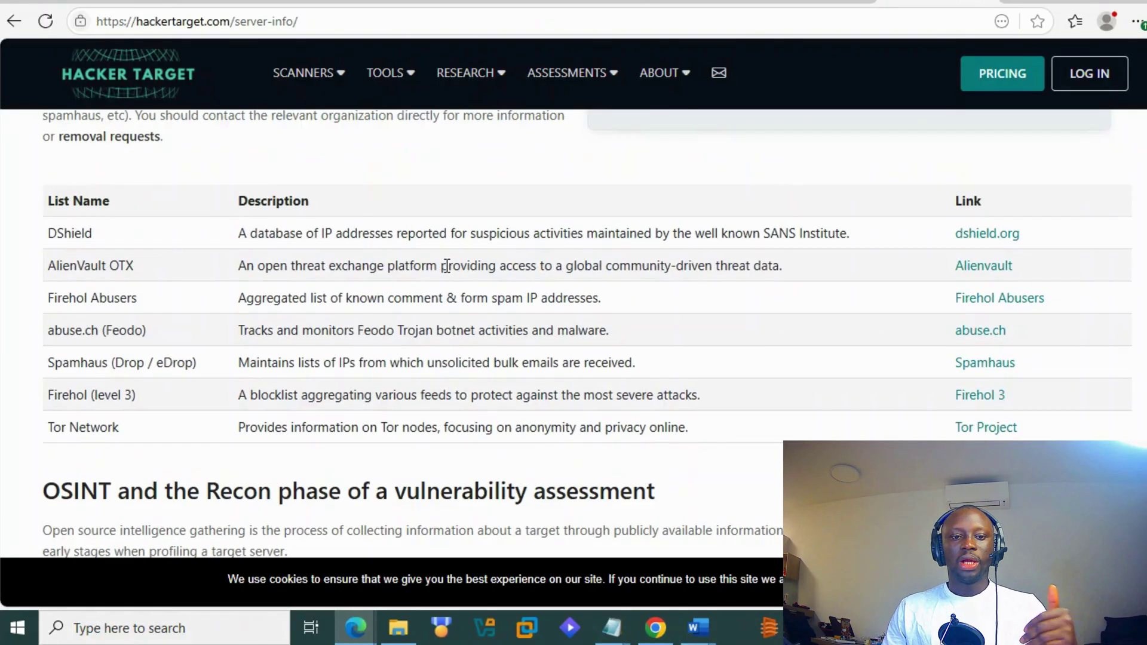
pyautogui.scroll(15, 447, 265)
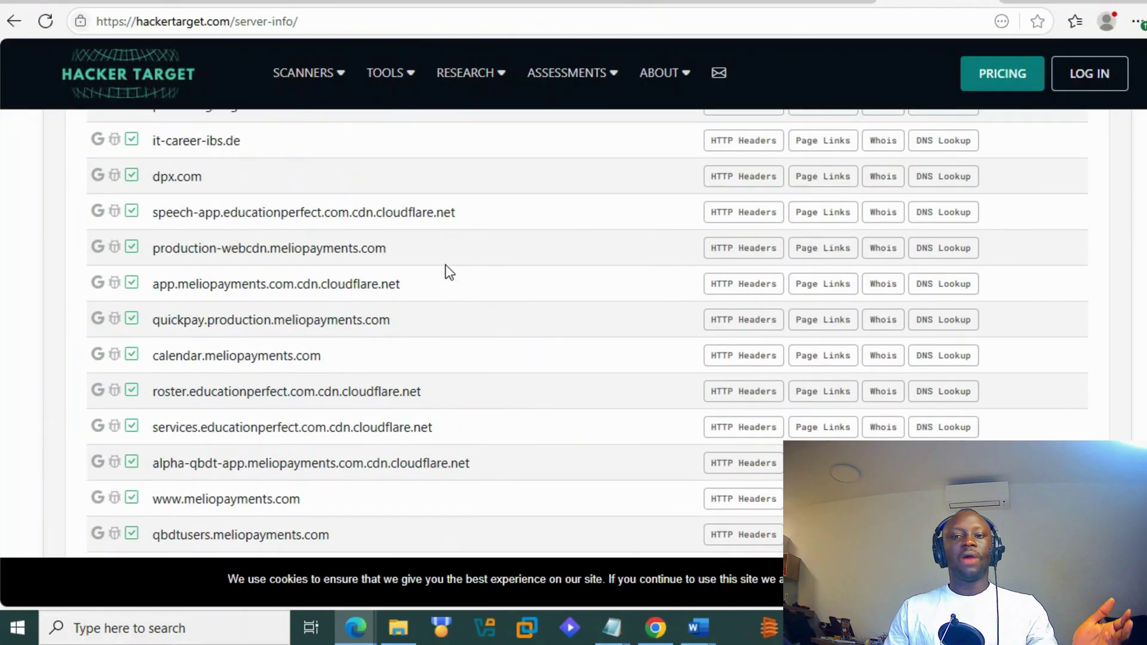
pyautogui.scroll(15, 448, 270)
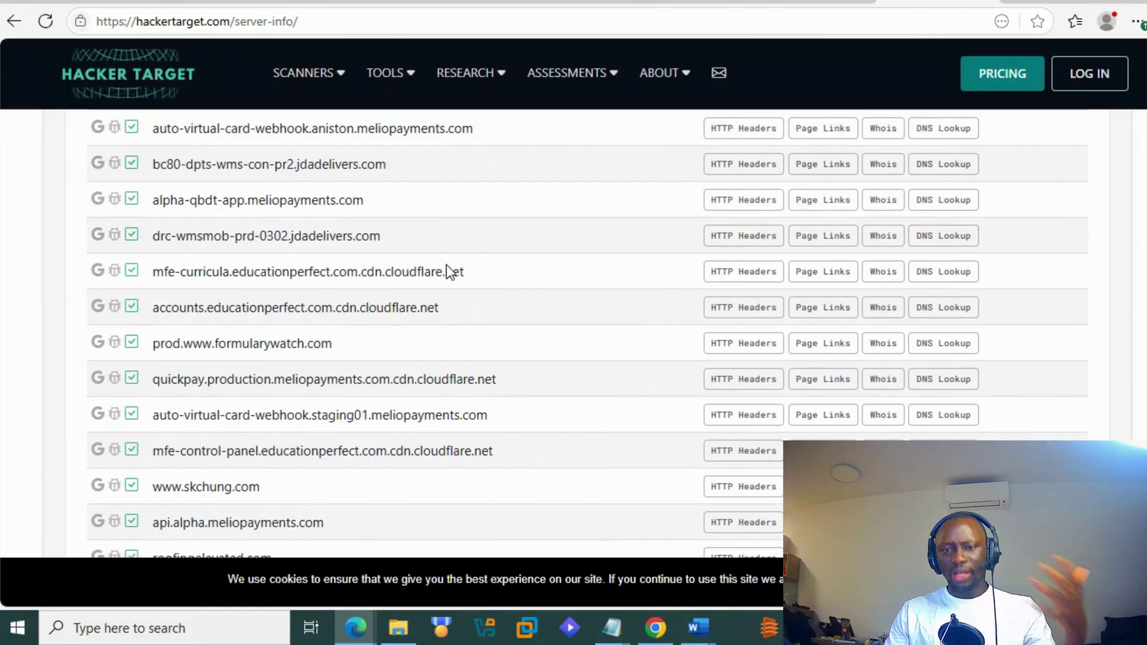
pyautogui.scroll(10, 446, 264)
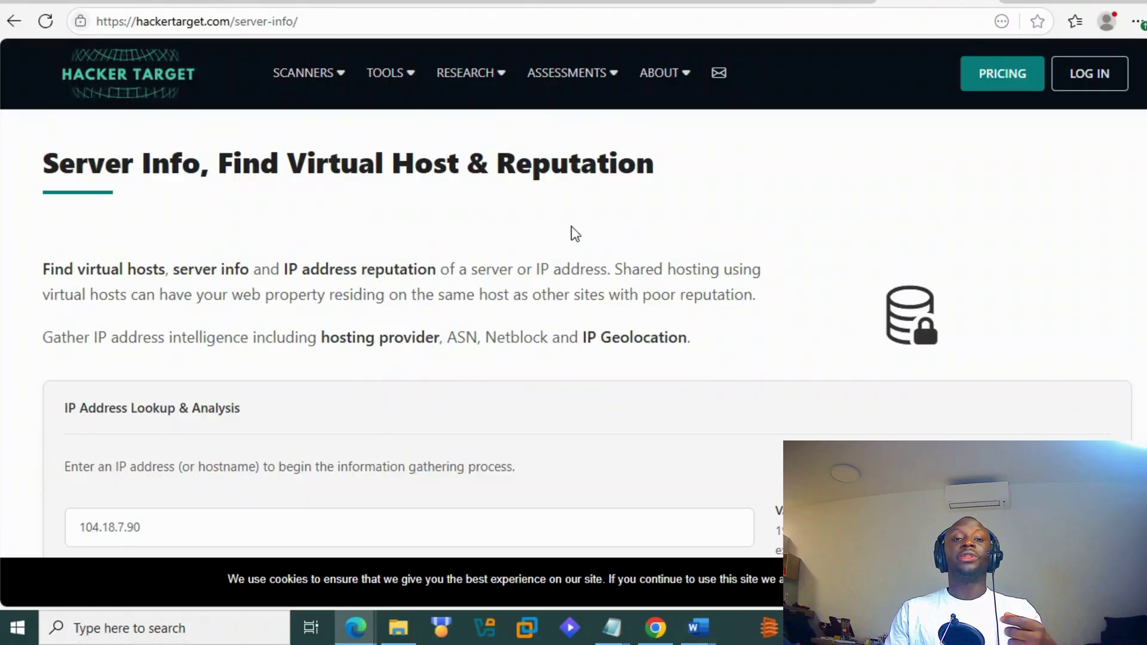
# Step: Search Google for 104.18.7.90 in place of the Cloudflare query and look through the first page of results
pyautogui.click(98, 3)
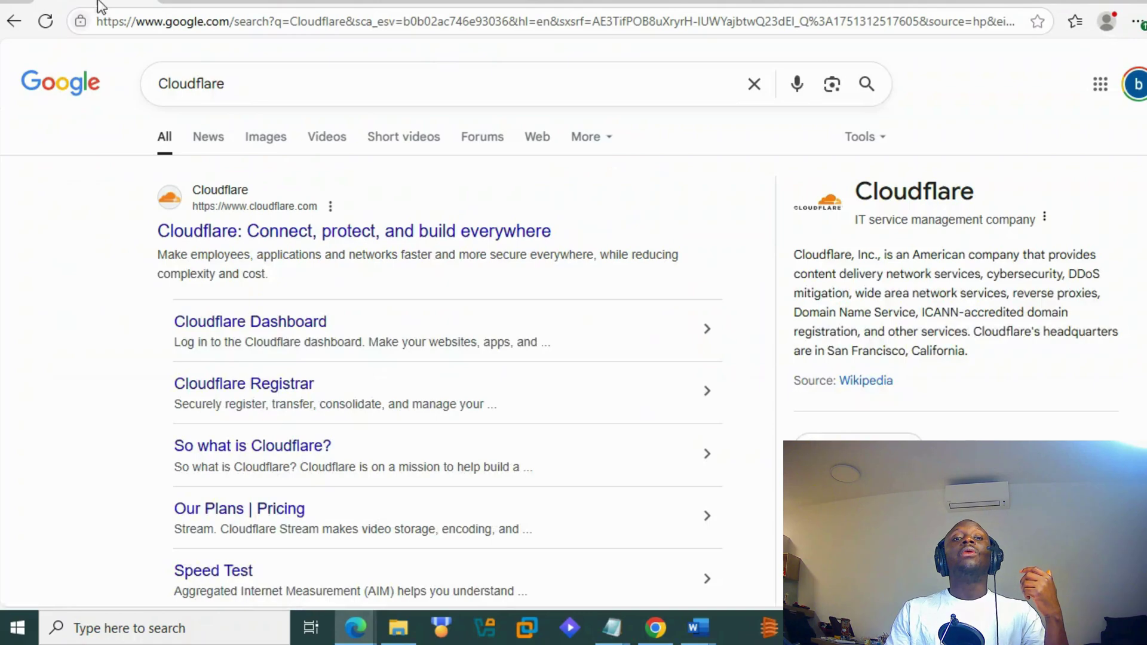
pyautogui.doubleClick(271, 88)
pyautogui.write('104.18.7.90')
pyautogui.press('Return')
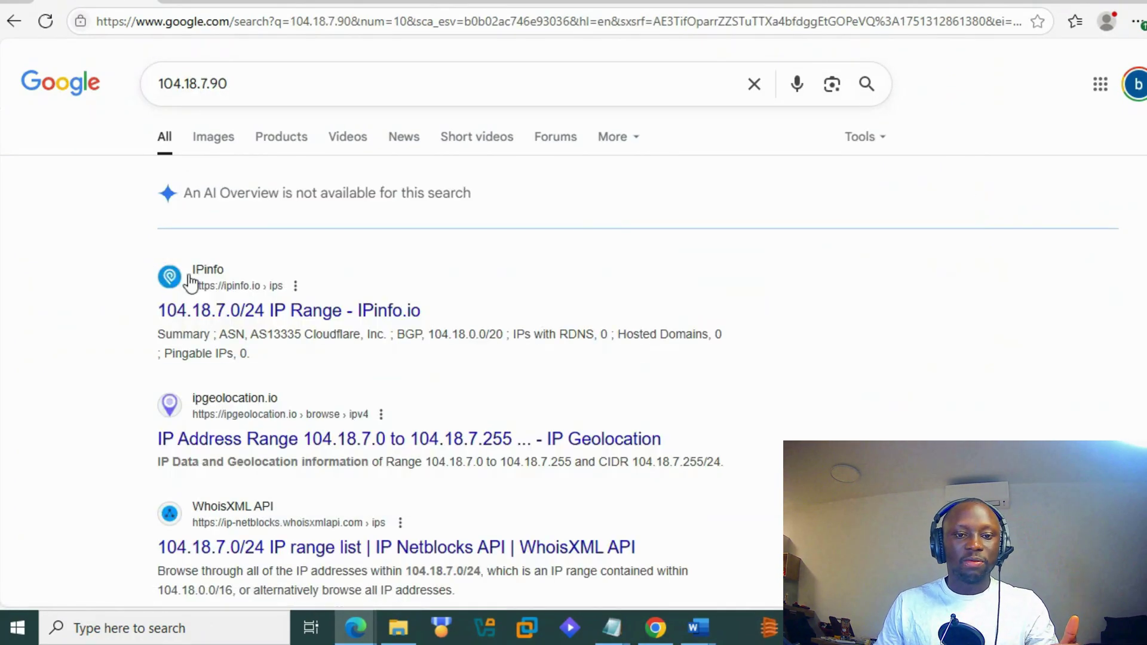
pyautogui.scroll(-10, 179, 299)
pyautogui.scroll(-3, 98, 307)
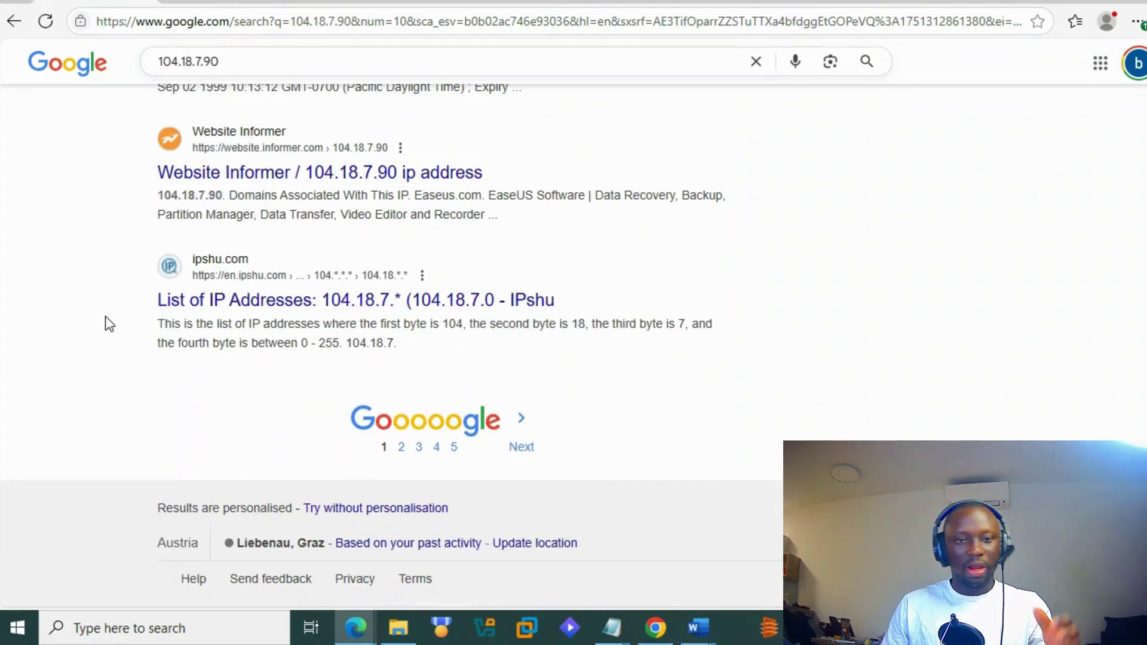
# Step: Look through the second page of Google results, including the urlscan.io and ANY.RUN malware analysis entries
pyautogui.click(401, 448)
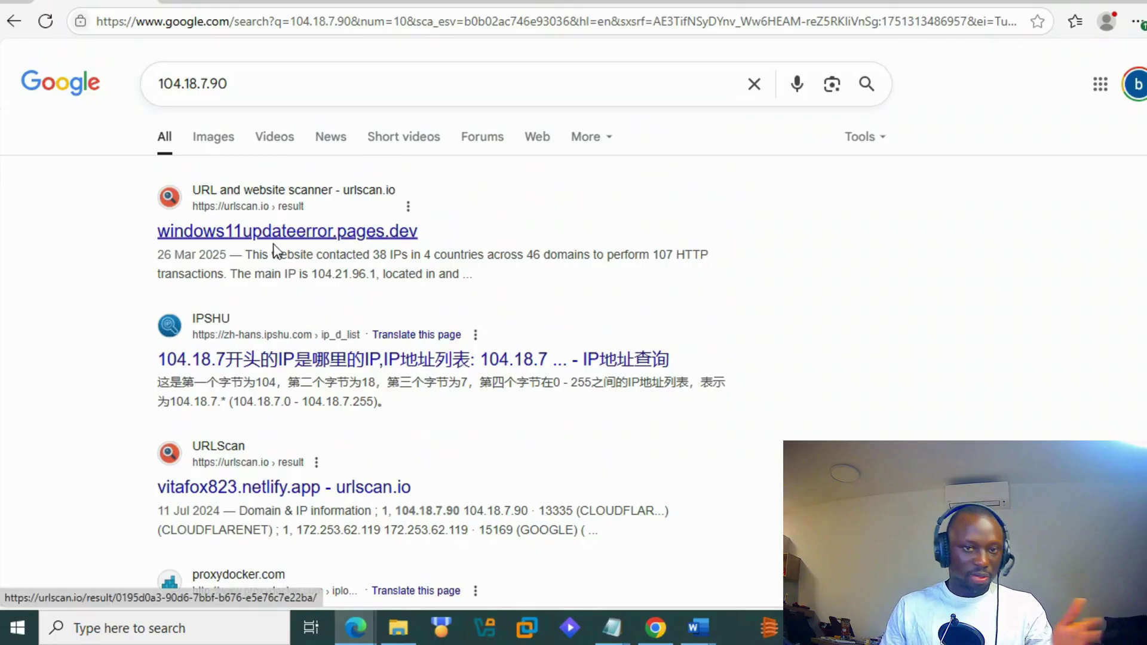
pyautogui.scroll(-2, 298, 251)
pyautogui.scroll(-4, 78, 332)
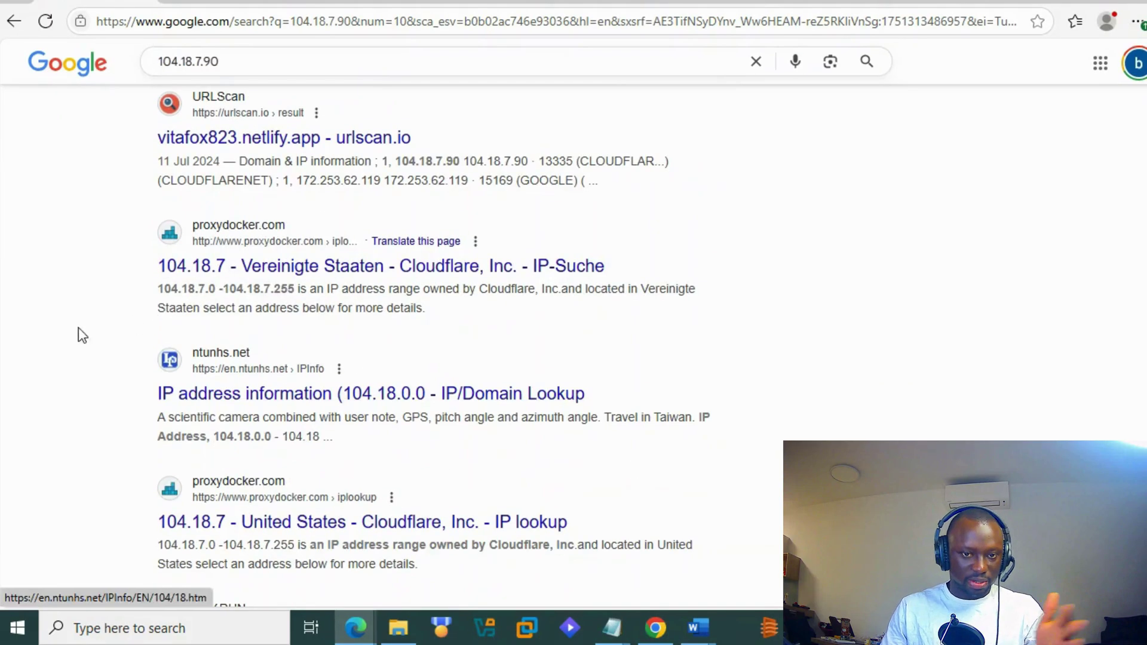
pyautogui.scroll(-5, 92, 301)
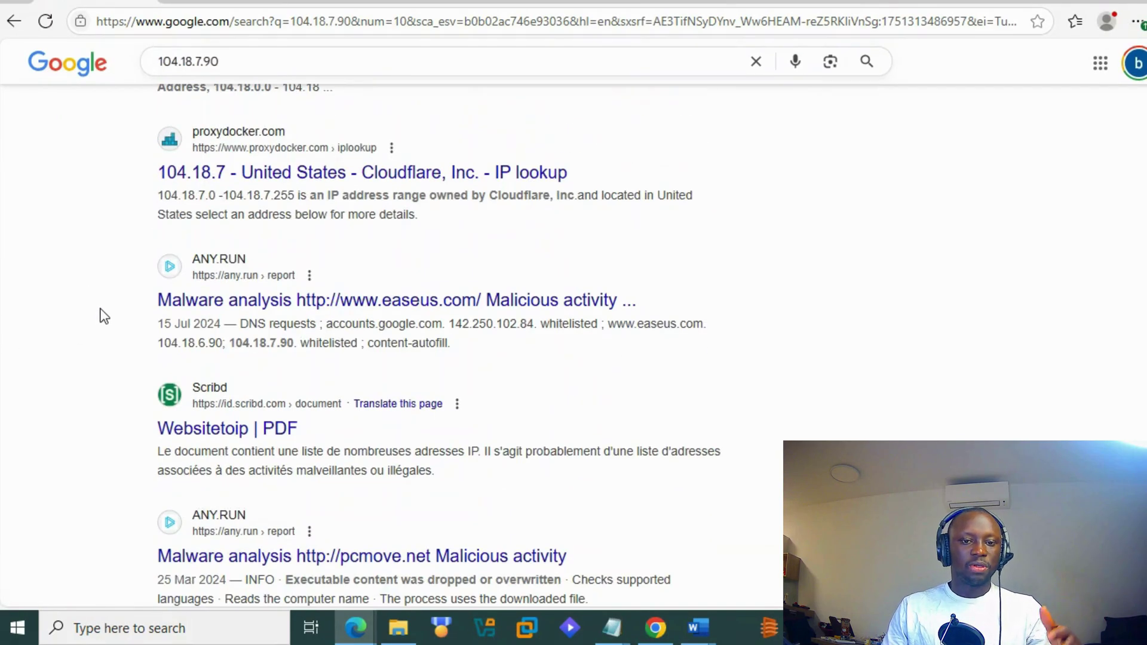
pyautogui.scroll(-5, 99, 320)
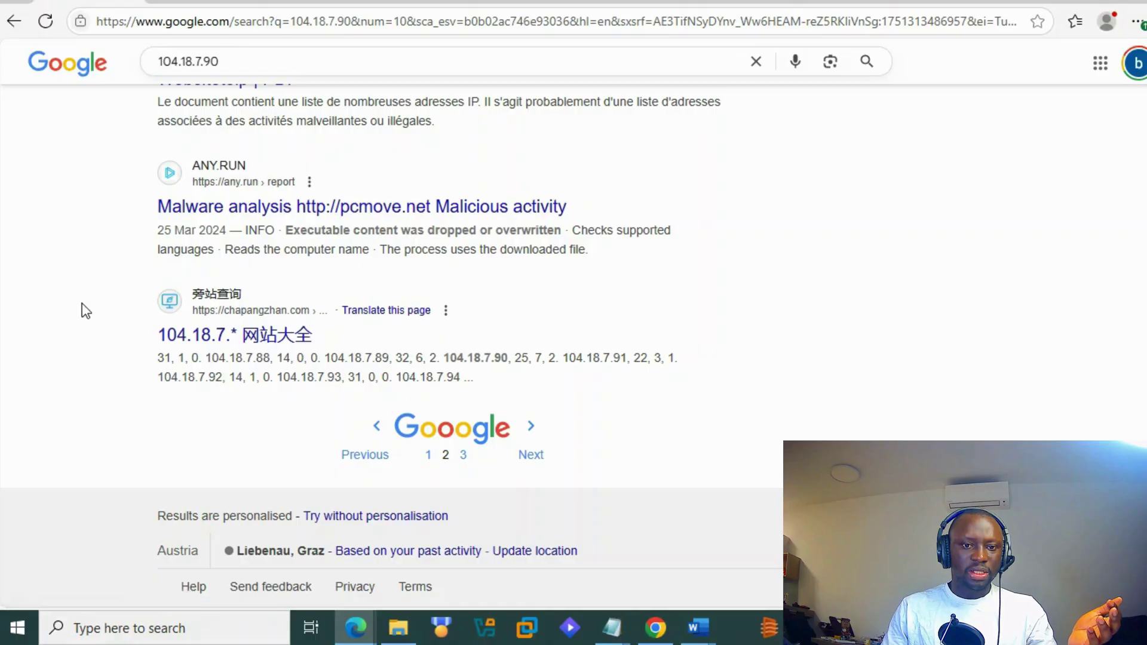
# Step: Look through the third page of Google results, including the ScamMinder entries
pyautogui.click(463, 455)
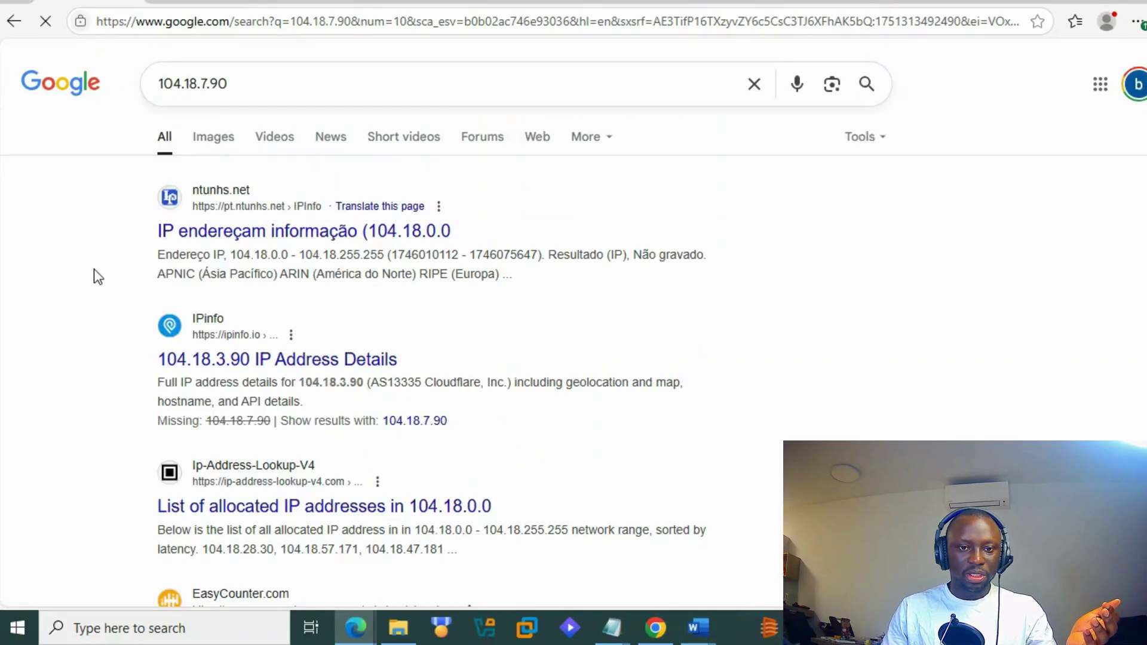
pyautogui.scroll(-7, 120, 307)
pyautogui.scroll(-5, 127, 313)
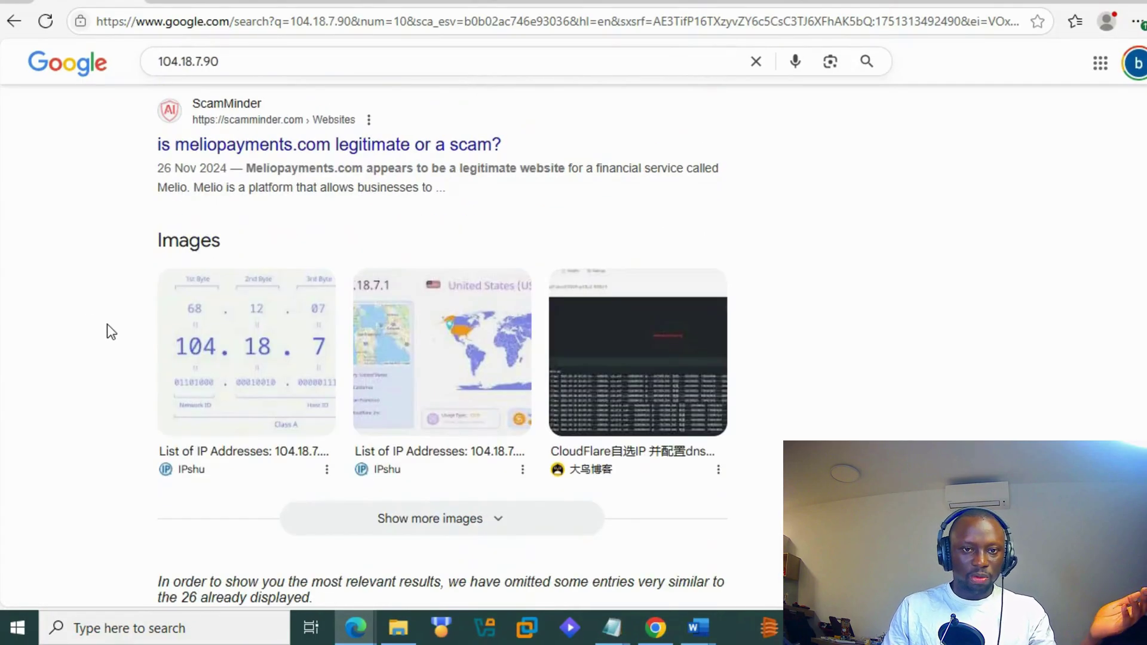
pyautogui.scroll(3, 109, 331)
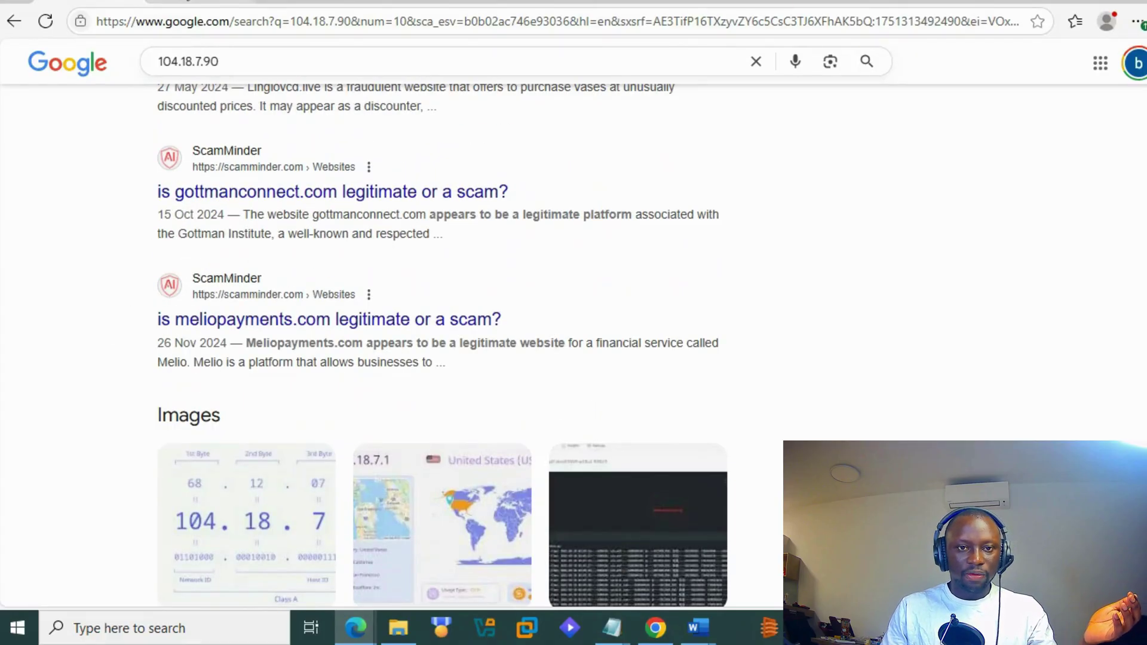
pyautogui.click(200, 3)
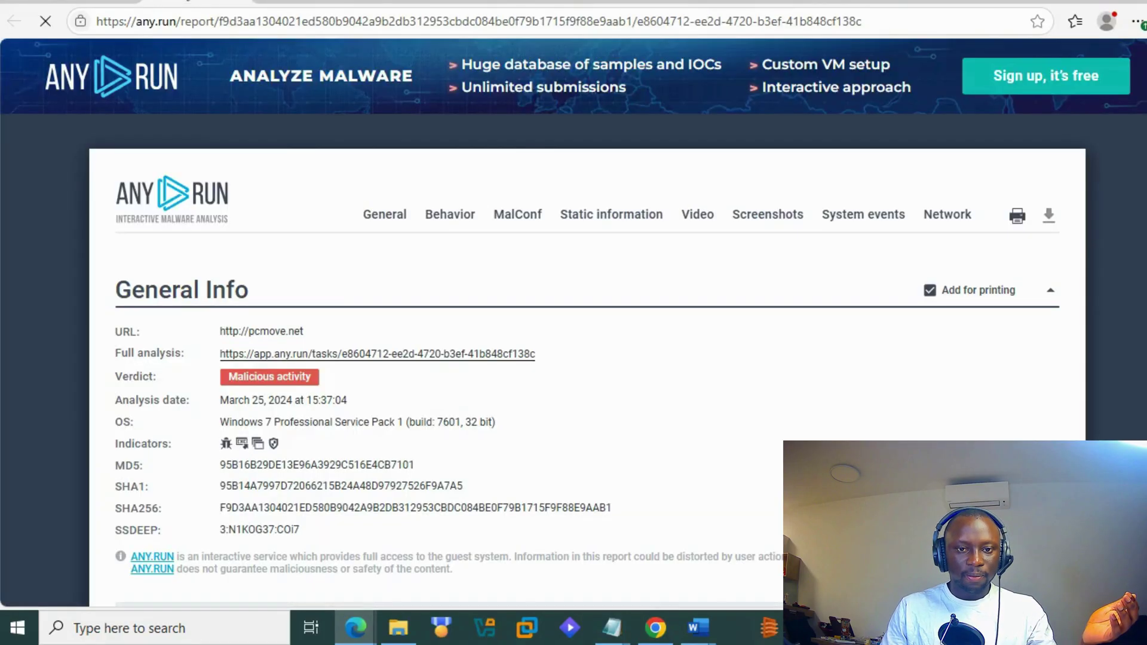
pyautogui.click(304, 356)
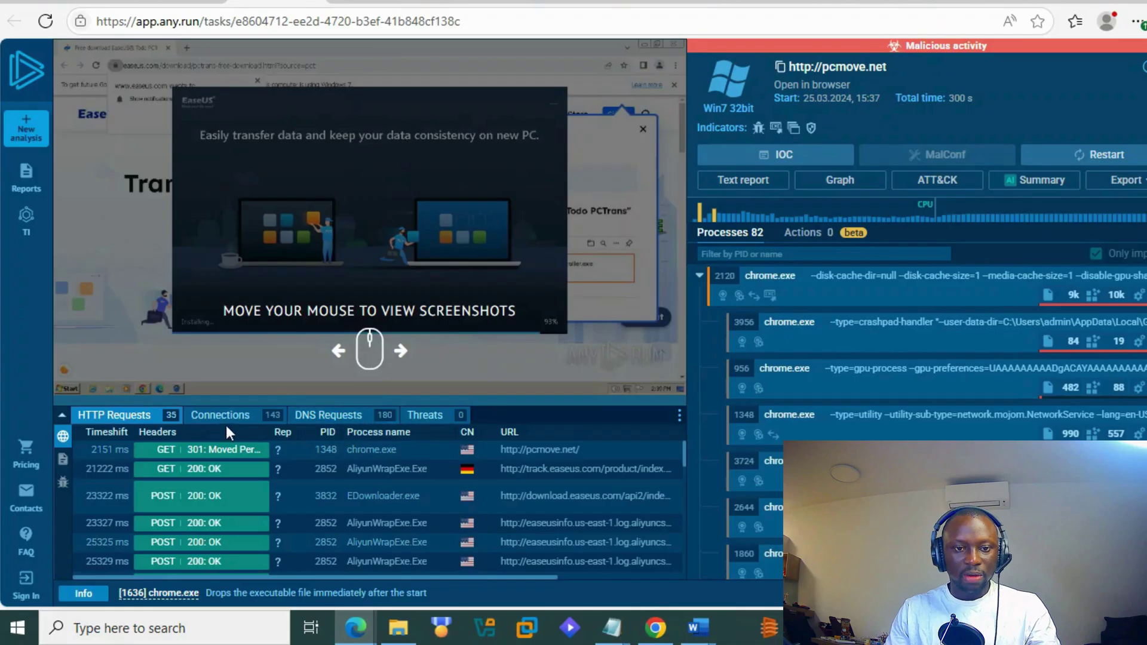
pyautogui.click(236, 418)
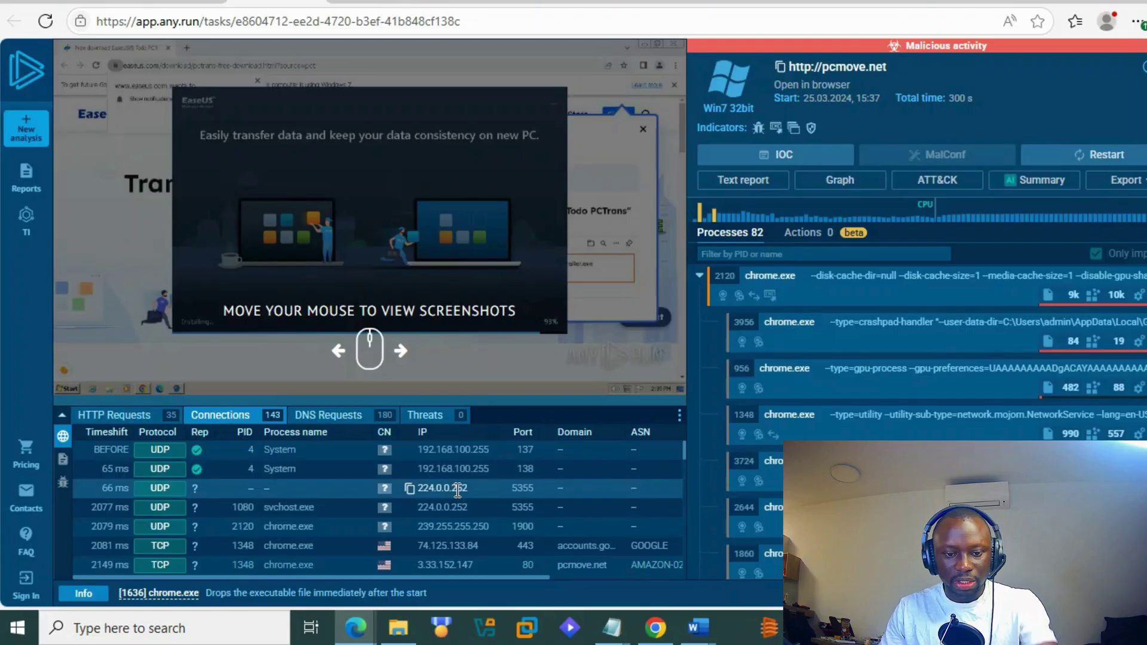
pyautogui.hotkey('ctrl', 'f')
pyautogui.write('104.18.7.90')
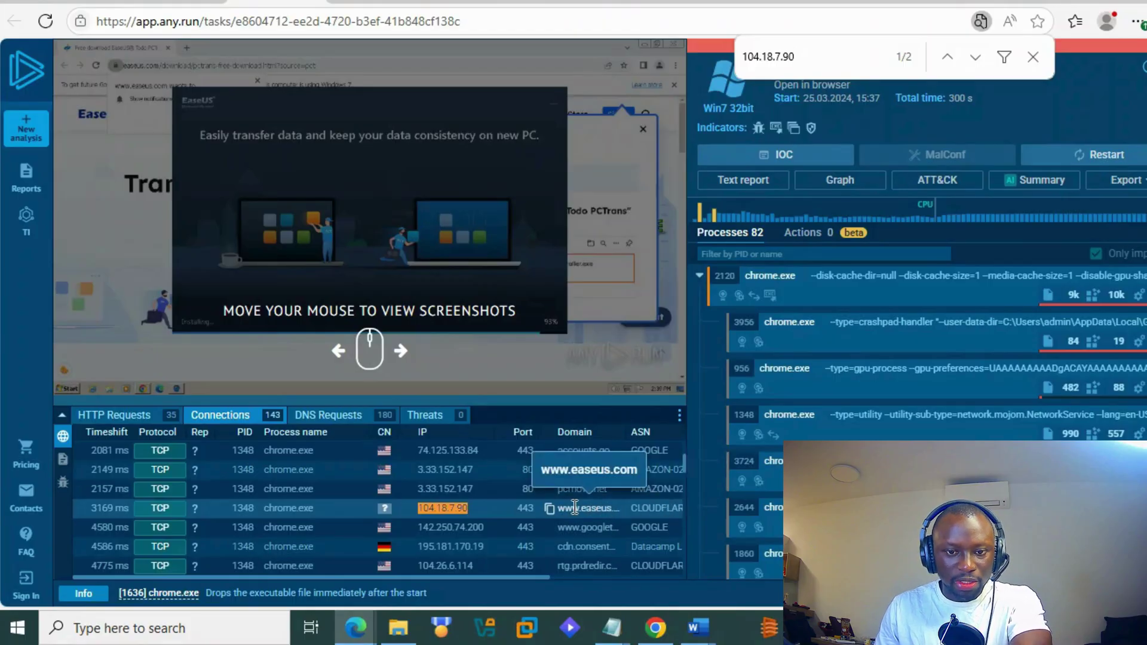
pyautogui.moveTo(528, 577); pyautogui.dragTo(592, 580)
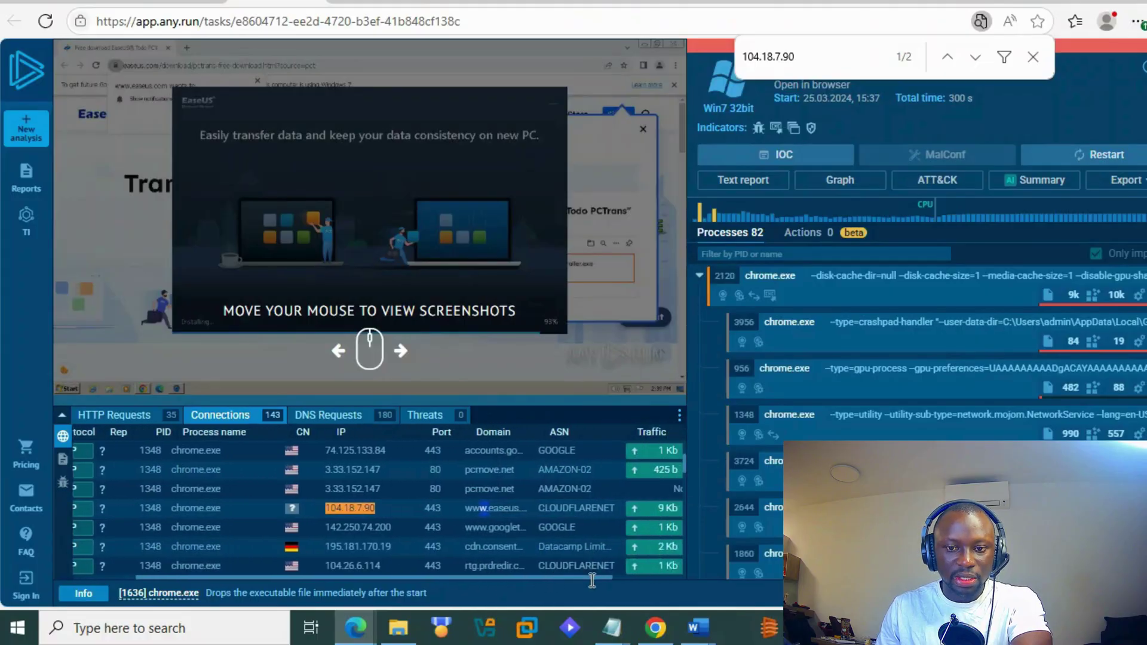
pyautogui.click(597, 507)
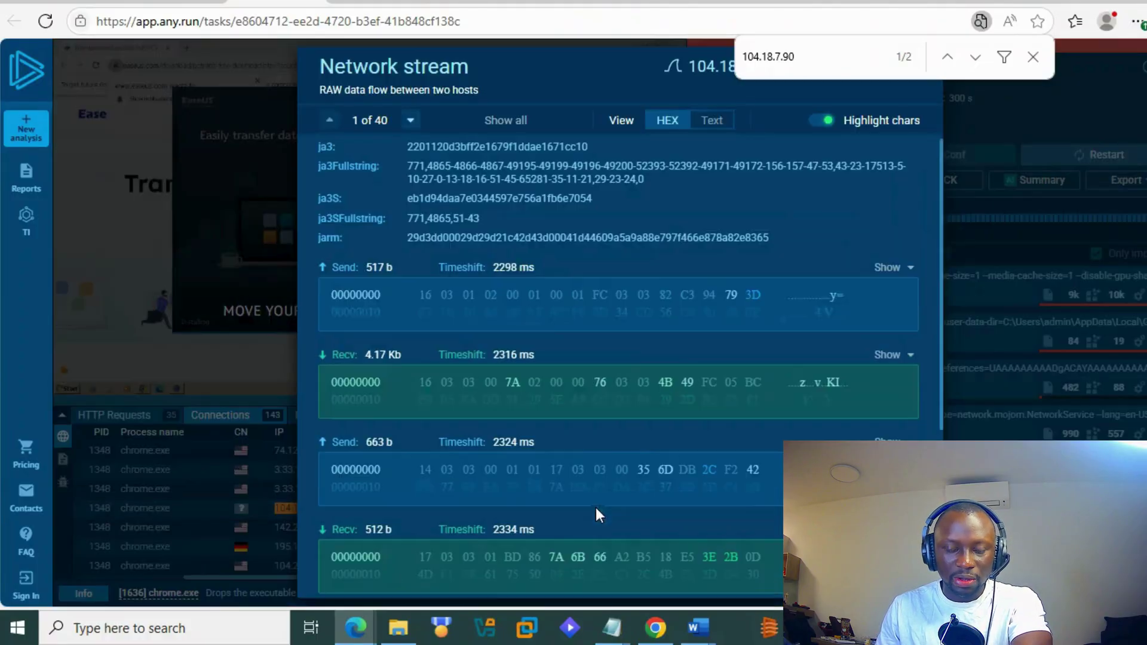
pyautogui.click(651, 394)
pyautogui.scroll(-10, 643, 273)
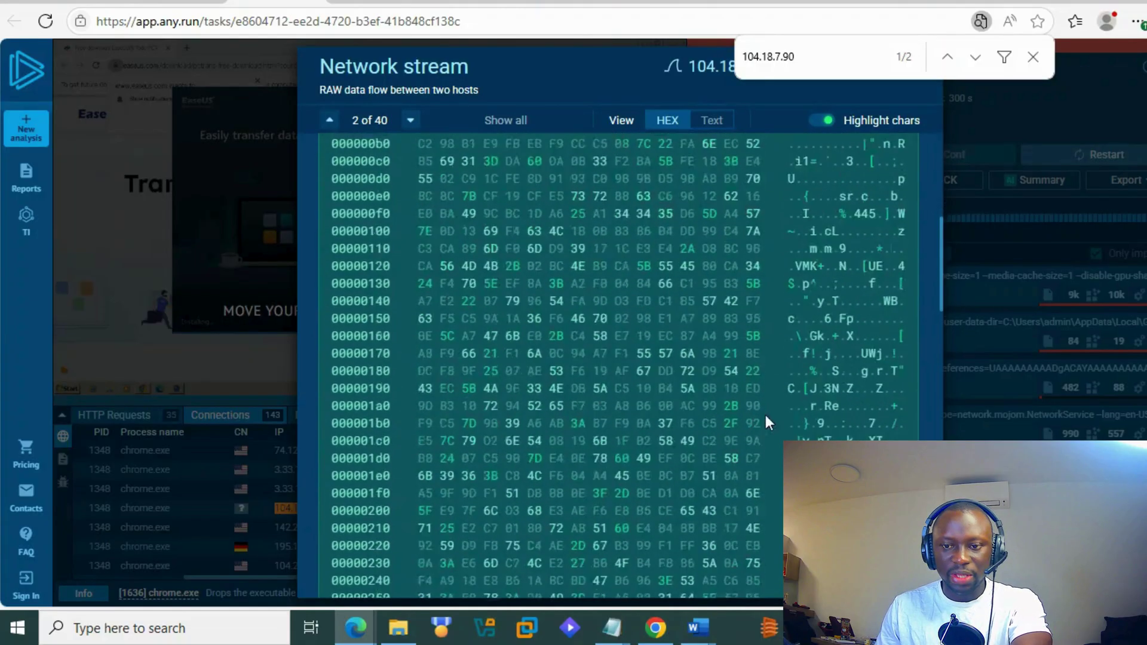
pyautogui.scroll(10, 519, 227)
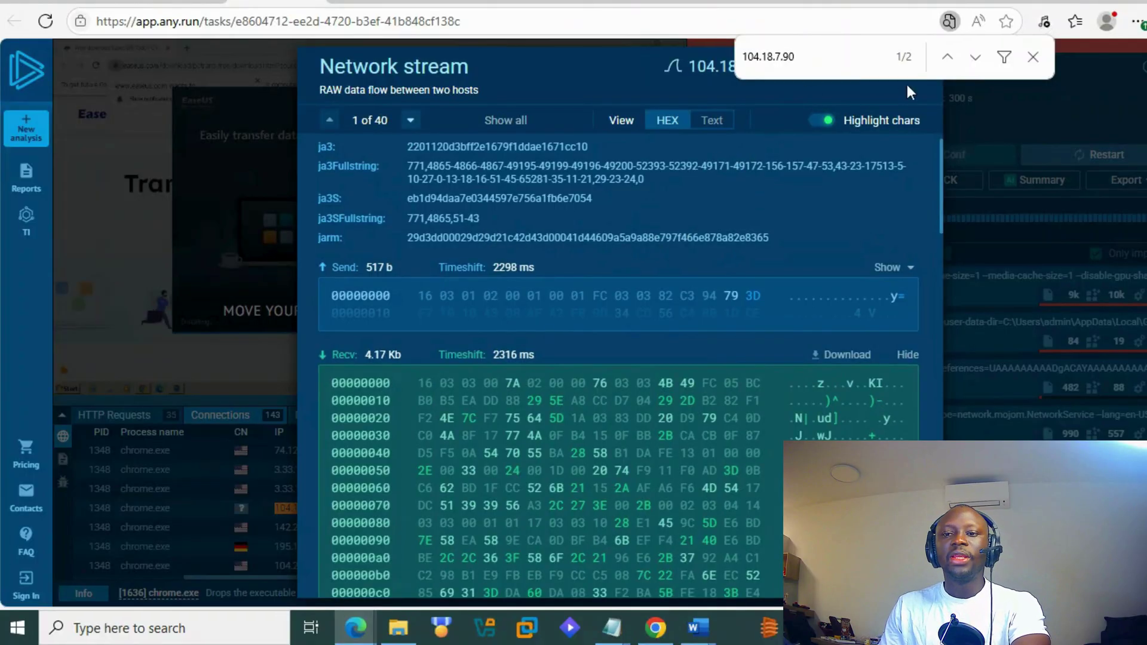
# Step: Close the in-page search and return to the DomainTools Whois page for 104.18.7.90
pyautogui.click(1033, 57)
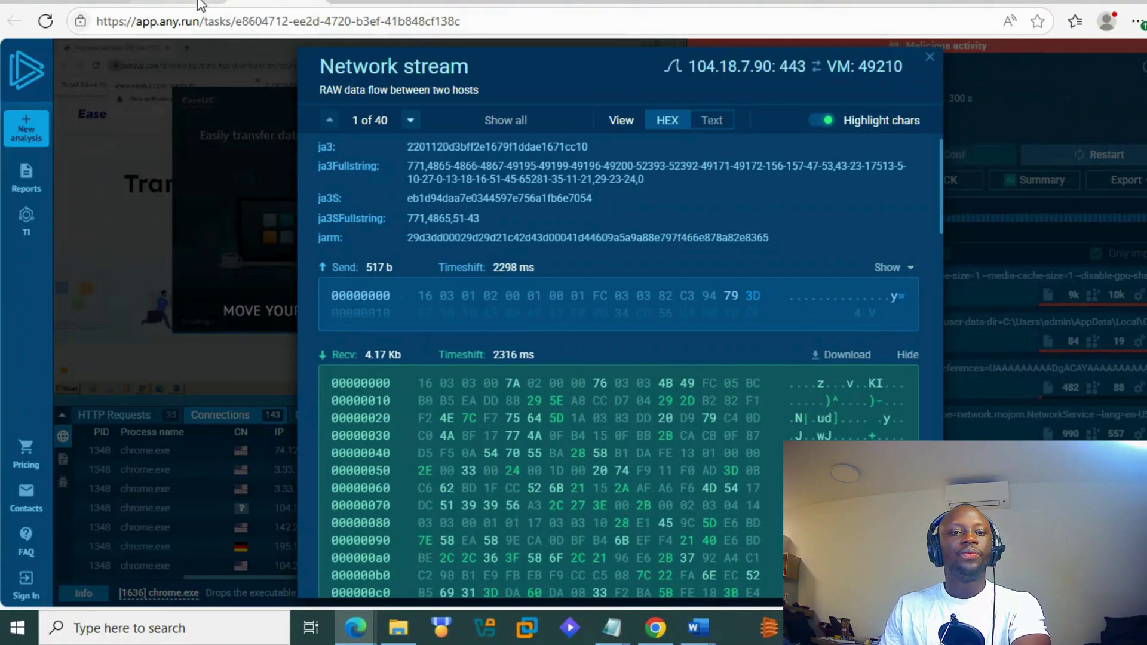
pyautogui.click(222, 2)
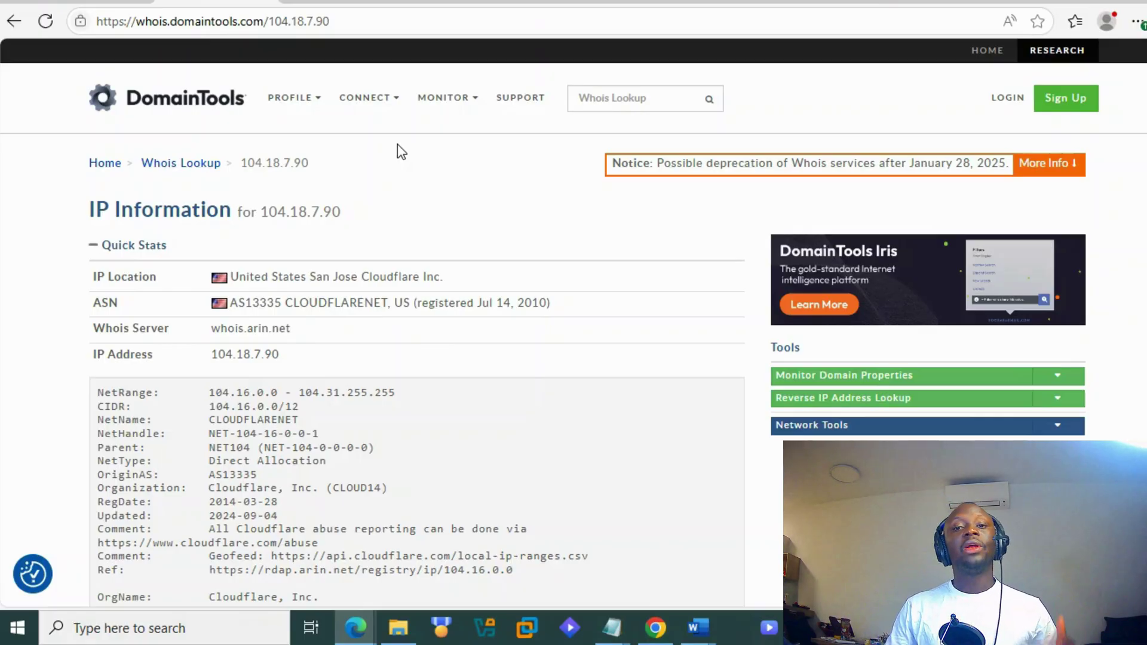
pyautogui.moveTo(369, 628)
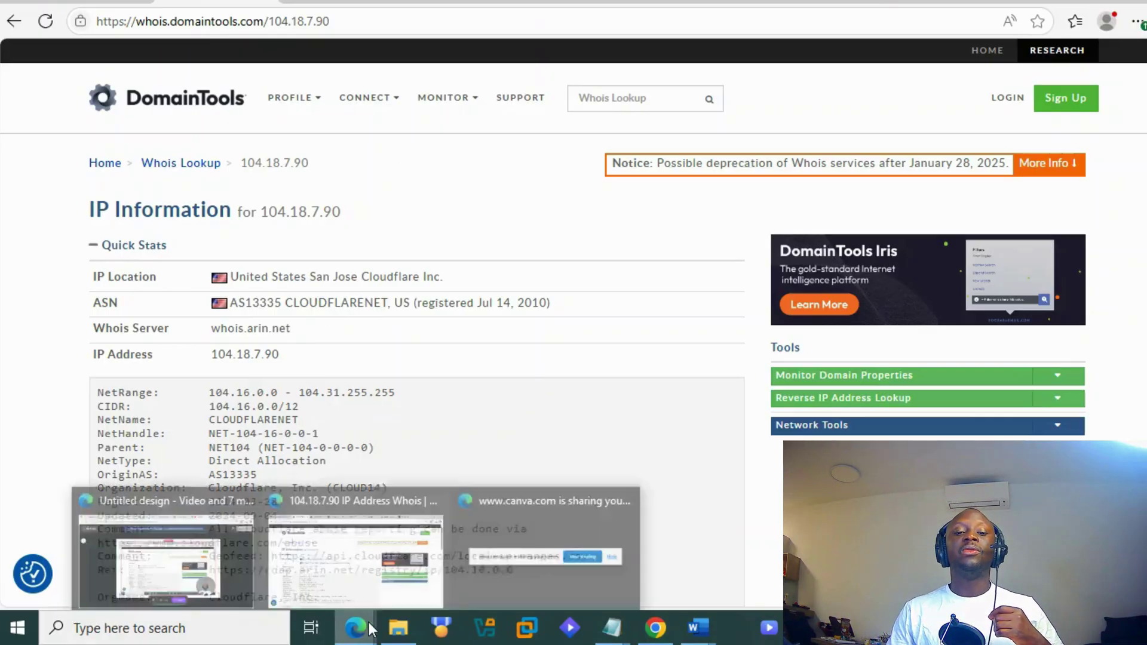